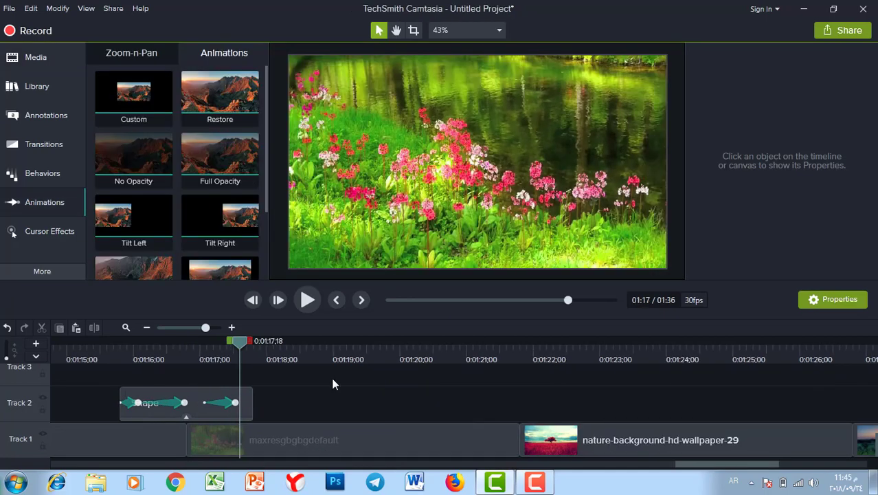
# Add a white rectangle shape to Track 2 at about 0:01:21 and shorten its clip to about half a second.
pyautogui.moveTo(686, 464)
pyautogui.mouseDown()
pyautogui.moveTo(712, 463)
pyautogui.moveTo(690, 465)
pyautogui.mouseUp()
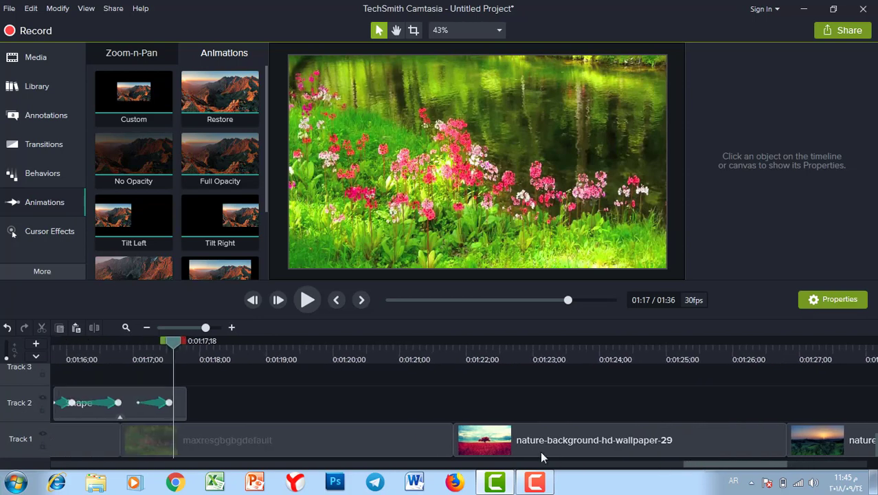
pyautogui.click(28, 97)
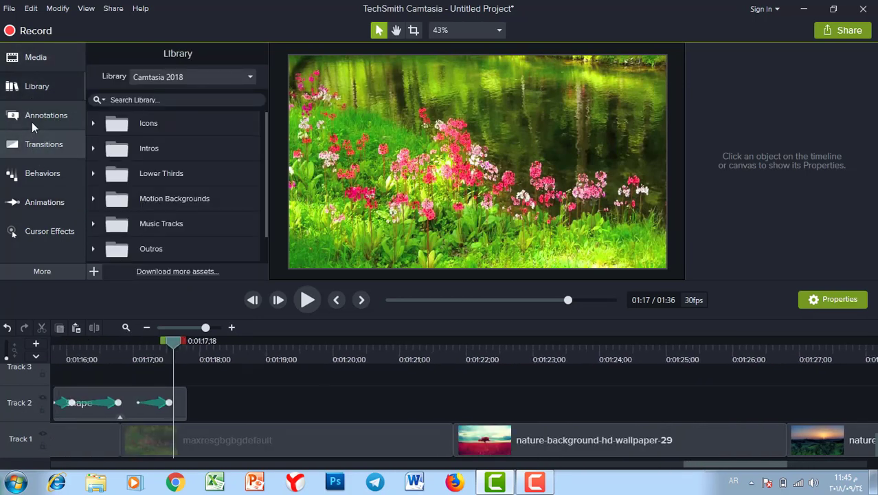
pyautogui.click(32, 120)
pyautogui.moveTo(242, 139); pyautogui.dragTo(394, 411)
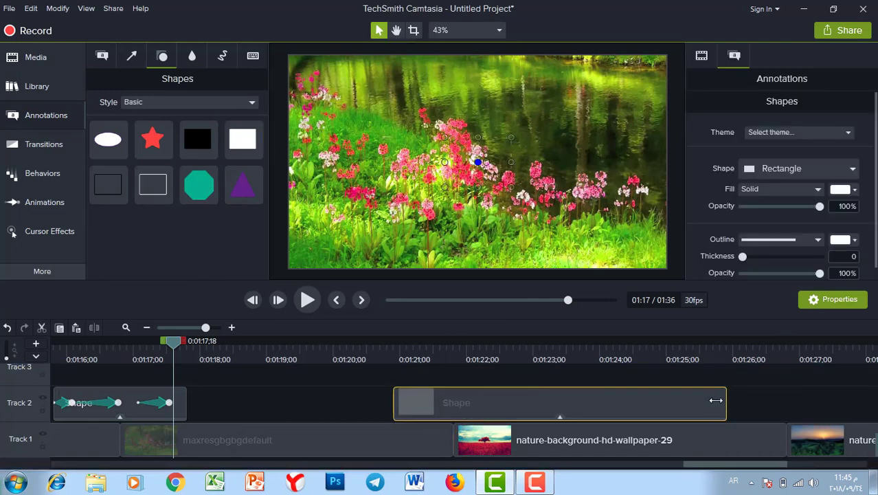
pyautogui.moveTo(727, 402); pyautogui.dragTo(428, 404)
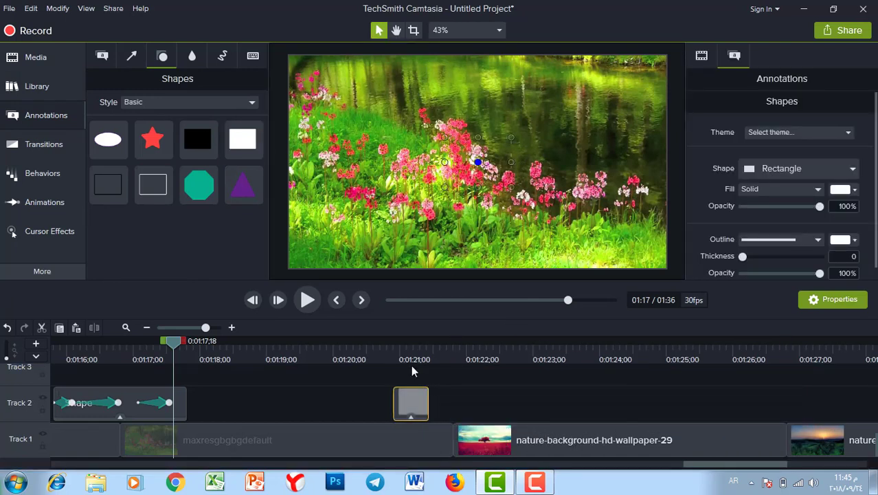
# Stretch the white rectangle to the full canvas height and place it flush against the canvas's right edge.
pyautogui.click(395, 351)
pyautogui.moveTo(478, 137); pyautogui.dragTo(477, 56)
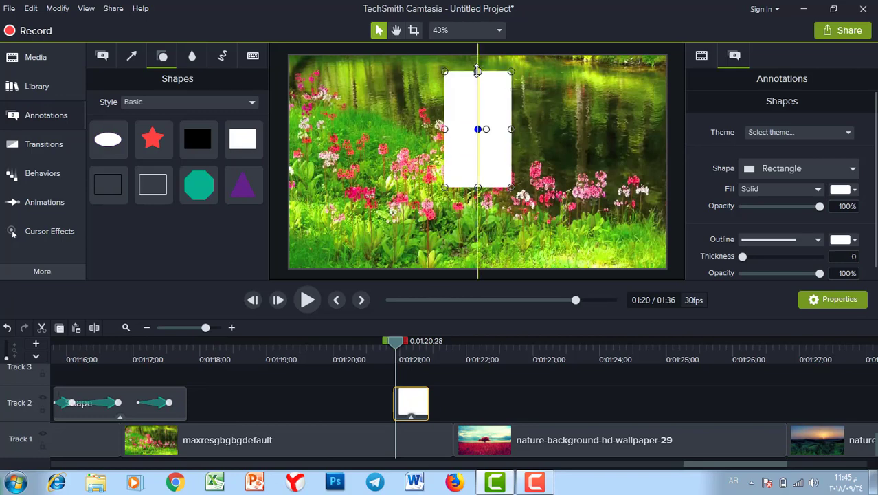
pyautogui.moveTo(477, 187); pyautogui.dragTo(479, 268)
pyautogui.moveTo(480, 133); pyautogui.dragTo(634, 135)
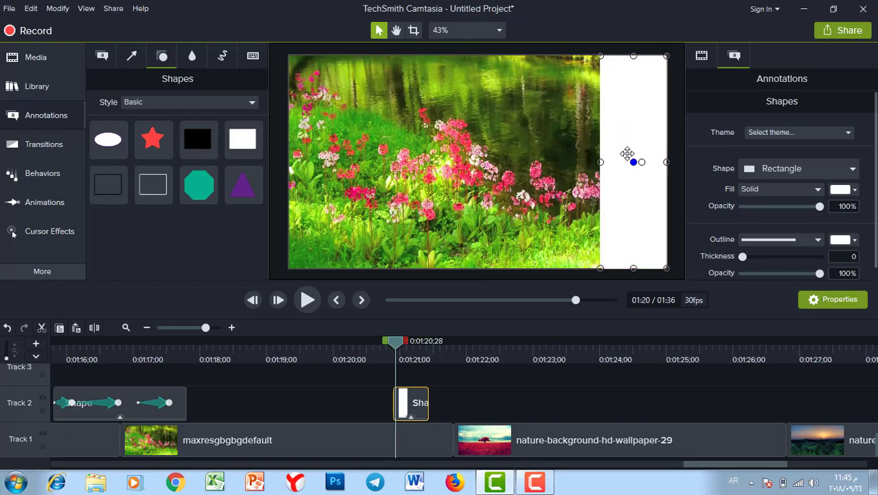
# Fill the vertical bar with solid yellow (#FFE00D).
pyautogui.click(855, 190)
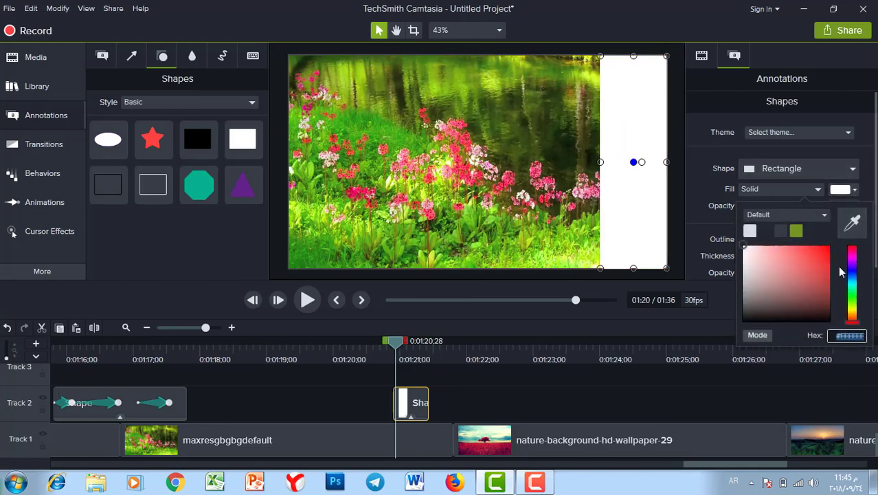
pyautogui.click(854, 313)
pyautogui.moveTo(816, 254); pyautogui.dragTo(827, 242)
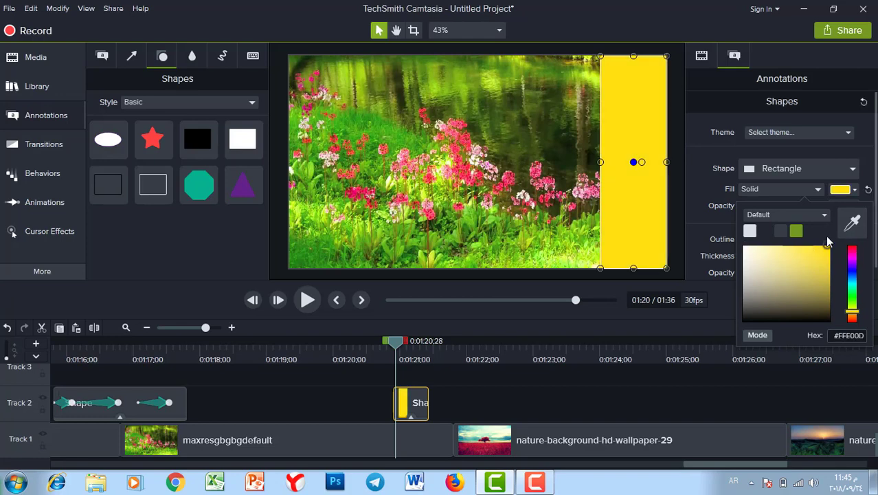
# Duplicate the yellow bar onto Track 3, starting slightly after the original, and place the second bar directly left of the first on the canvas.
pyautogui.moveTo(407, 390); pyautogui.dragTo(412, 417)
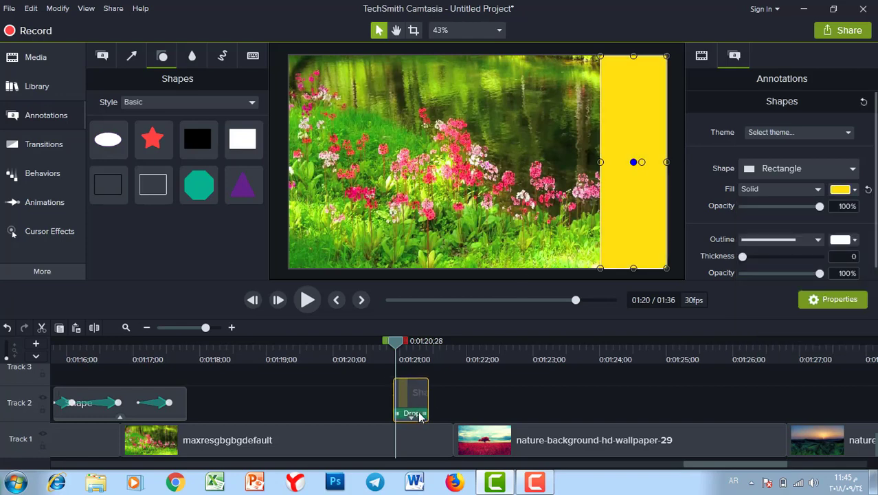
pyautogui.click(421, 414)
pyautogui.click(421, 403)
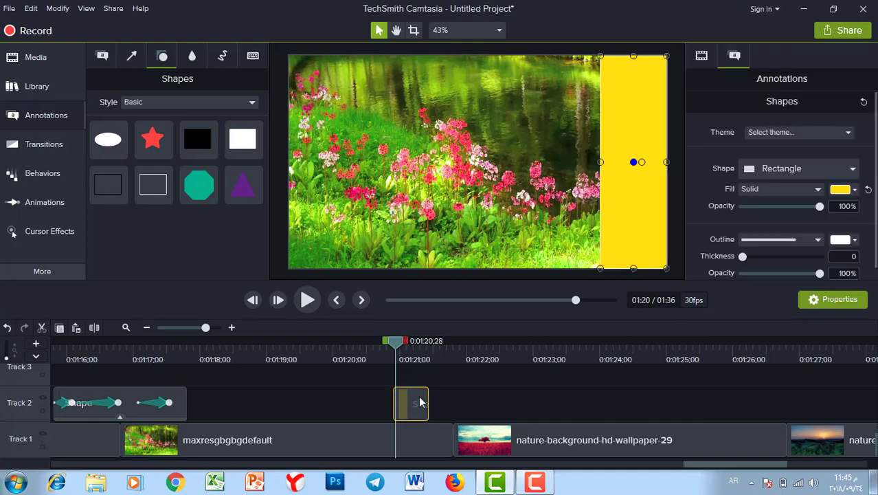
pyautogui.moveTo(416, 396); pyautogui.dragTo(432, 375)
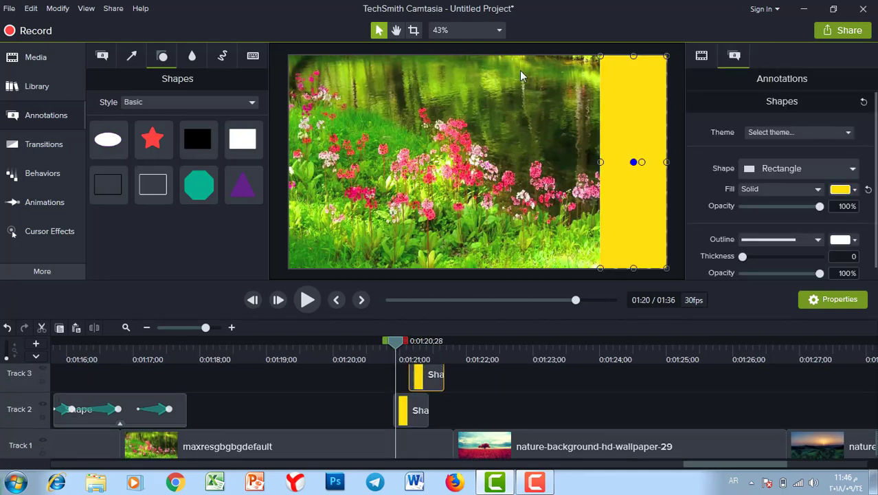
pyautogui.moveTo(621, 114); pyautogui.dragTo(563, 121)
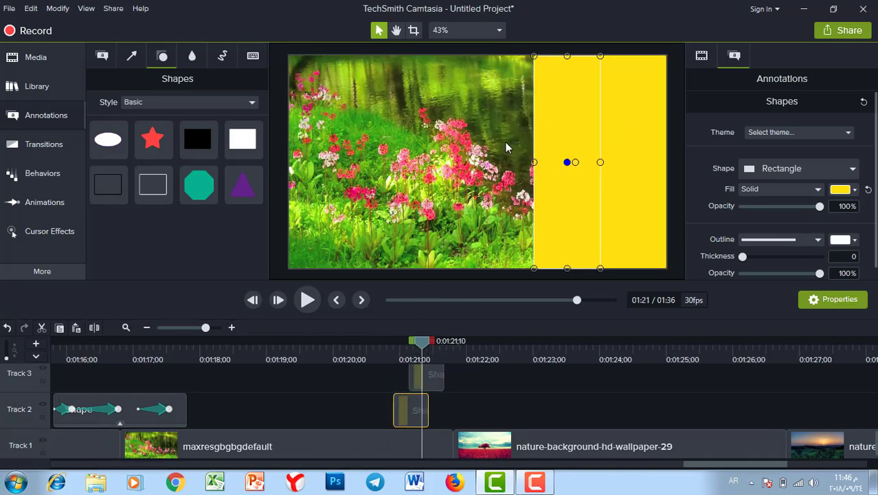
# Fill the second bar with cyan (#06CBEF).
pyautogui.click(854, 191)
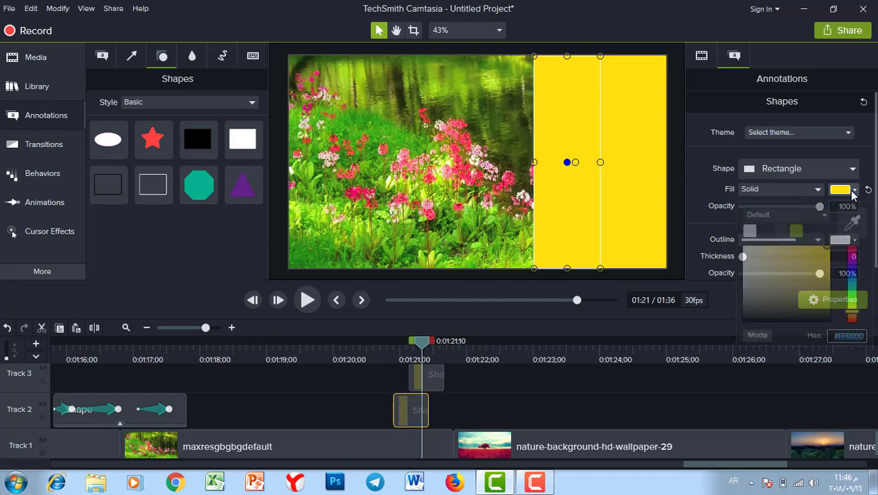
pyautogui.click(851, 250)
pyautogui.click(829, 252)
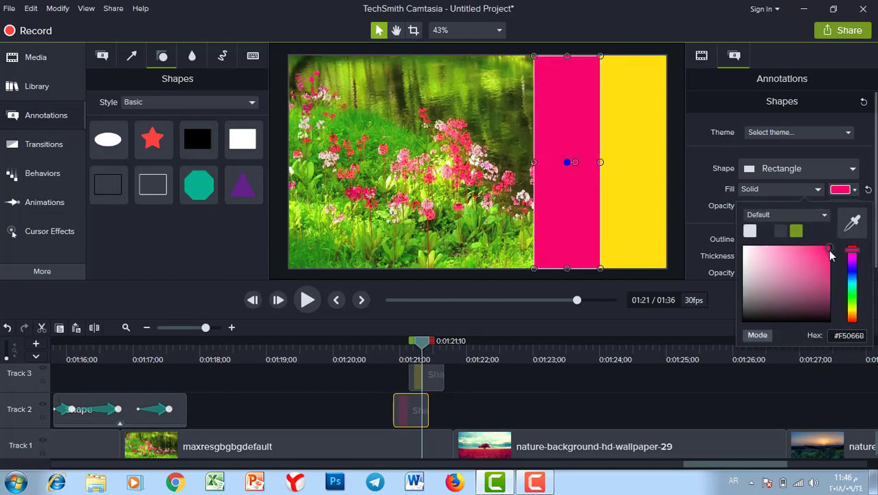
pyautogui.click(852, 246)
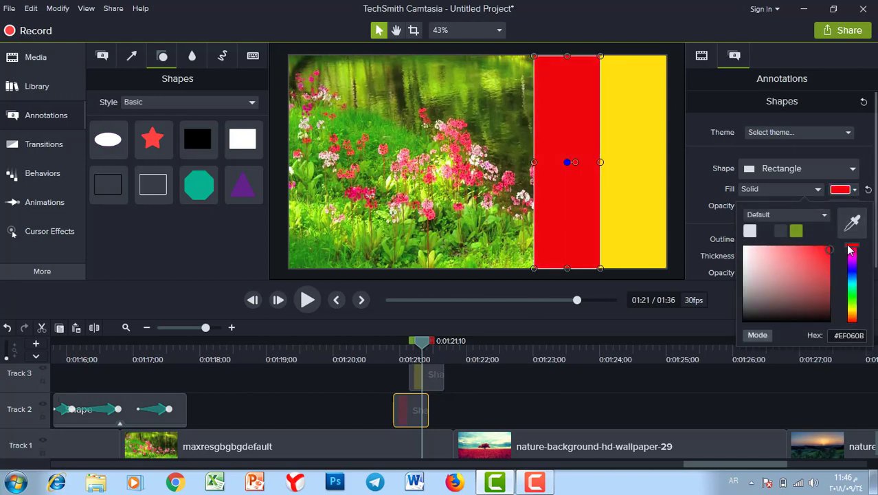
pyautogui.moveTo(853, 250)
pyautogui.mouseDown()
pyautogui.moveTo(854, 304)
pyautogui.moveTo(854, 285)
pyautogui.mouseUp()
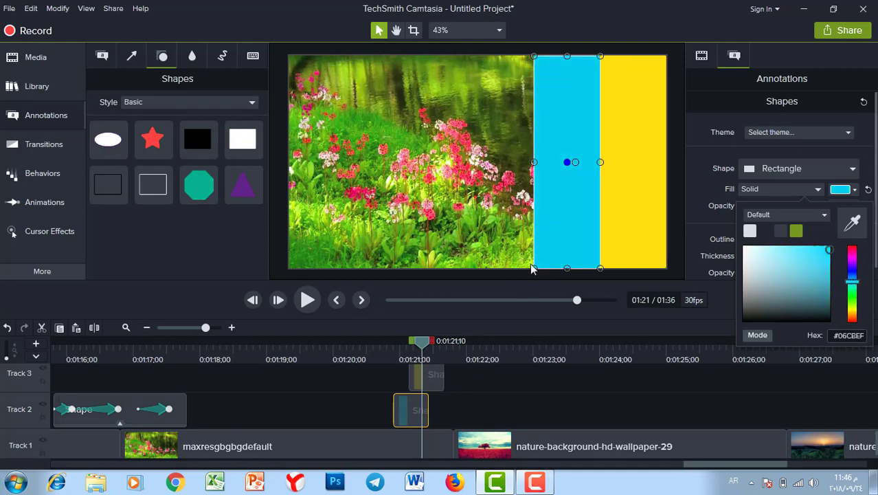
# Place a copy of the cyan bar directly to its left and fill it light green (#8EC41B).
pyautogui.moveTo(542, 176); pyautogui.dragTo(494, 133)
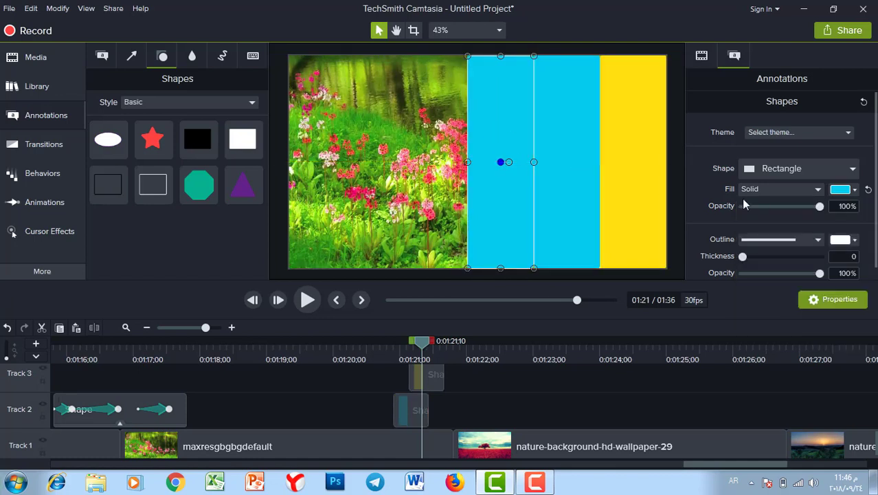
pyautogui.click(854, 191)
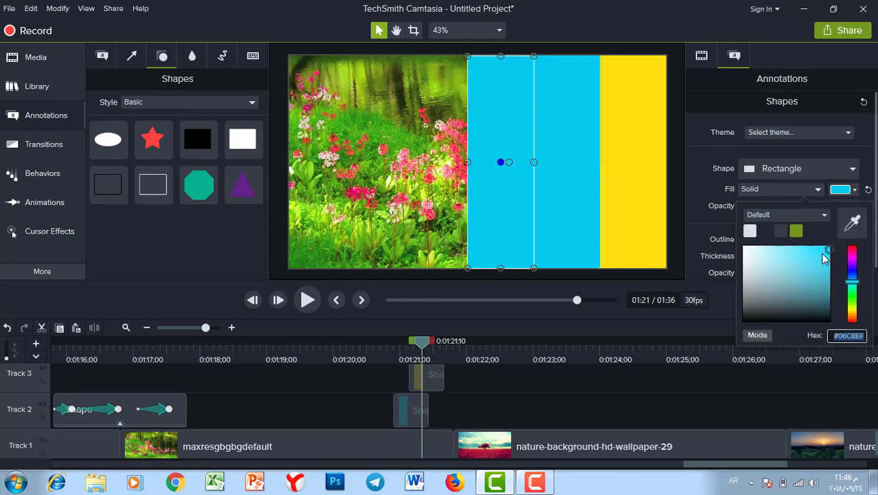
pyautogui.click(795, 232)
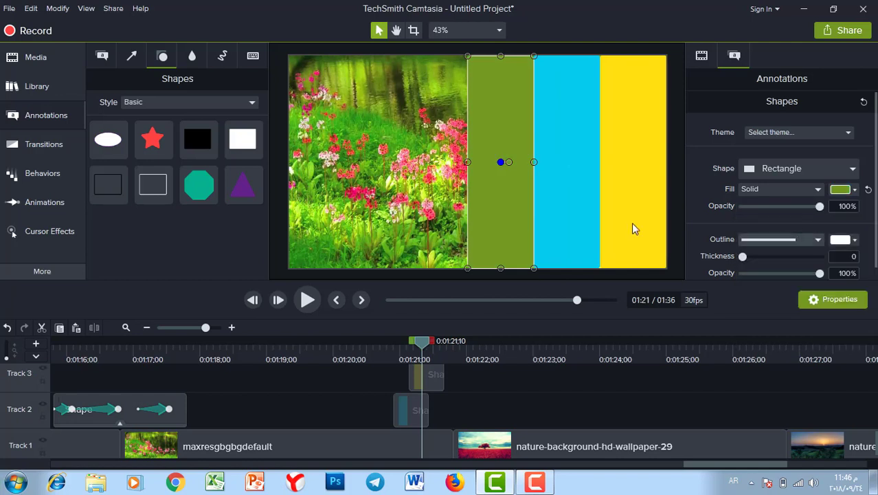
pyautogui.click(856, 191)
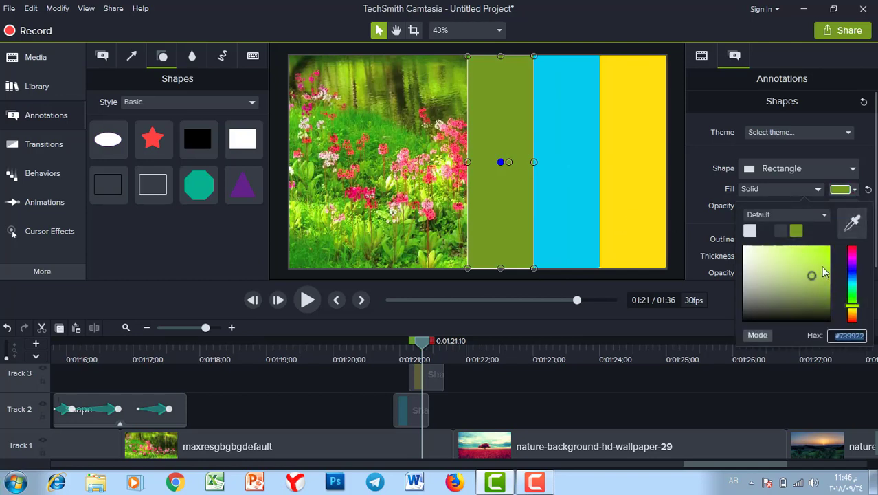
pyautogui.click(828, 261)
pyautogui.moveTo(829, 271)
pyautogui.mouseDown()
pyautogui.moveTo(818, 282)
pyautogui.moveTo(804, 264)
pyautogui.moveTo(819, 268)
pyautogui.mouseUp()
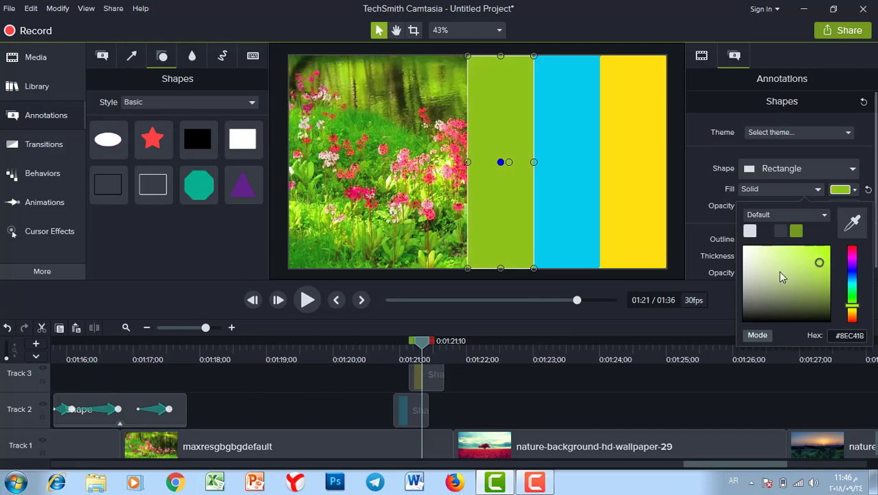
pyautogui.click(489, 210)
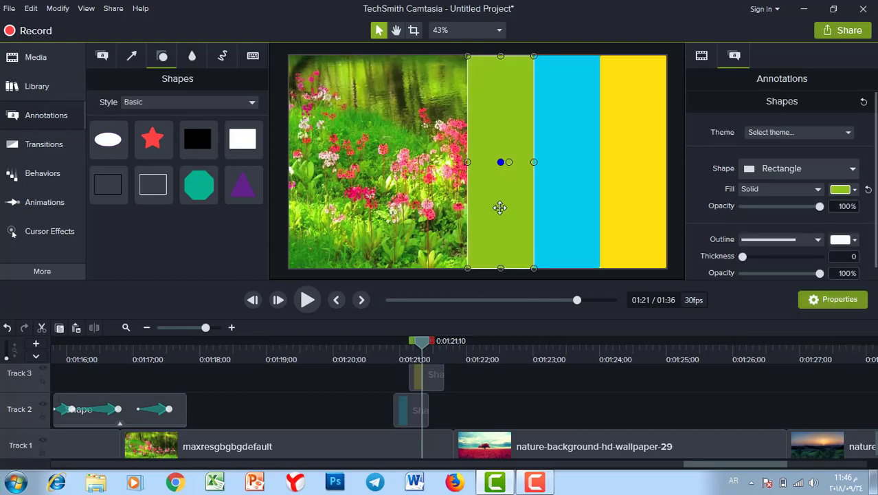
# Place a copy of the light green bar directly to its left and fill it dark green (#05580B).
pyautogui.moveTo(499, 204); pyautogui.dragTo(437, 200)
pyautogui.click(840, 189)
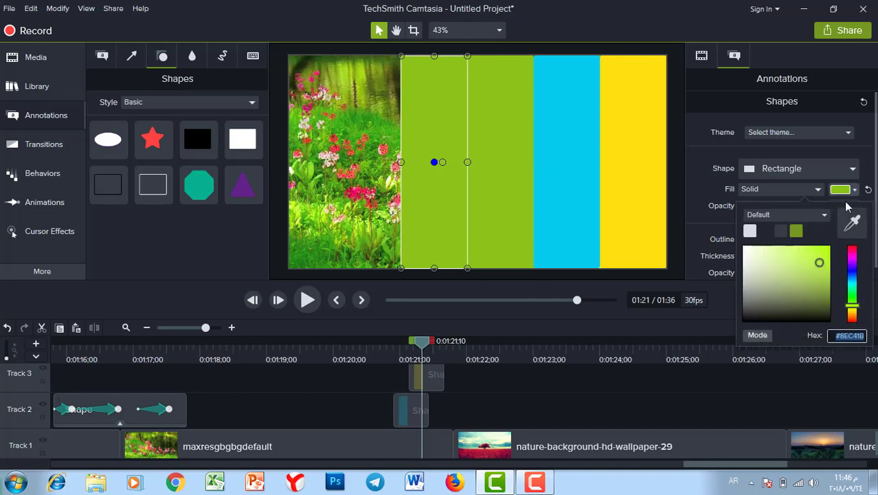
pyautogui.click(821, 297)
pyautogui.click(851, 295)
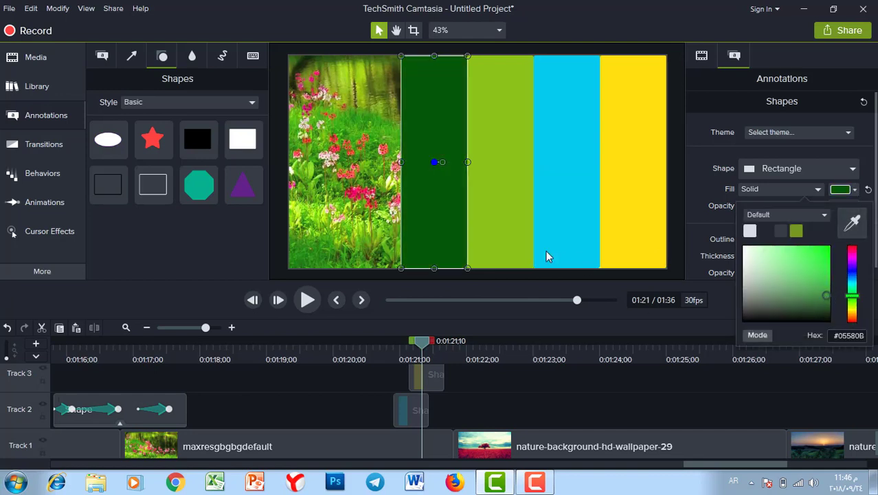
pyautogui.click(431, 209)
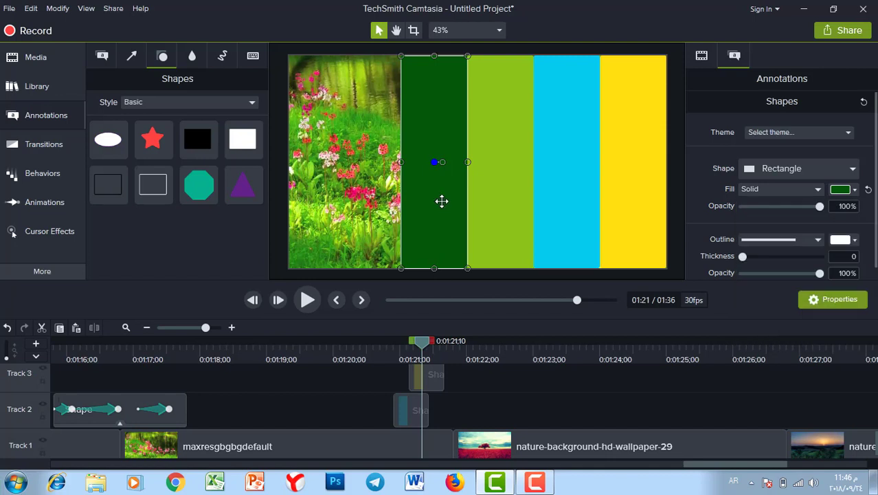
# Place a copy of the dark green bar directly to its left and fill it dark navy blue.
pyautogui.moveTo(440, 189); pyautogui.dragTo(373, 189)
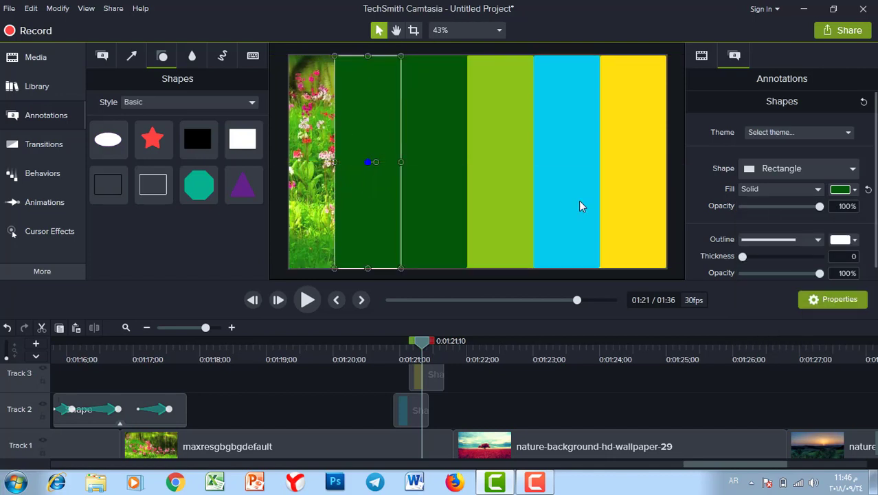
pyautogui.click(854, 190)
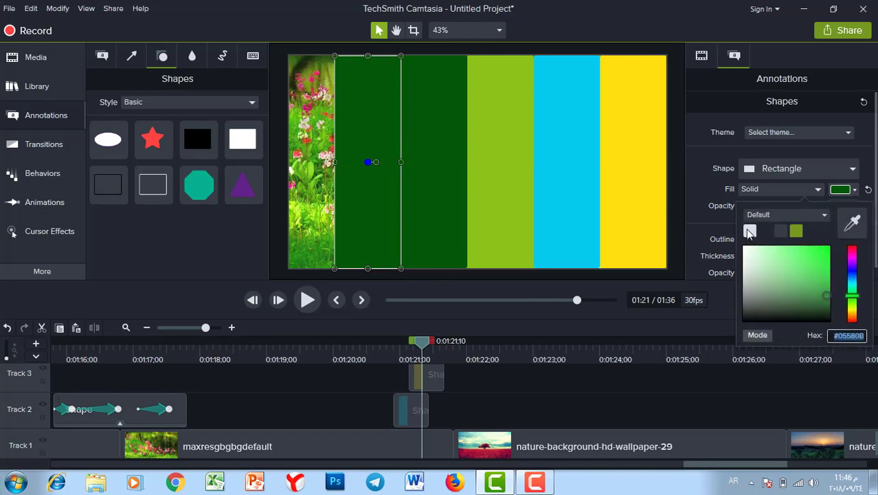
pyautogui.click(749, 231)
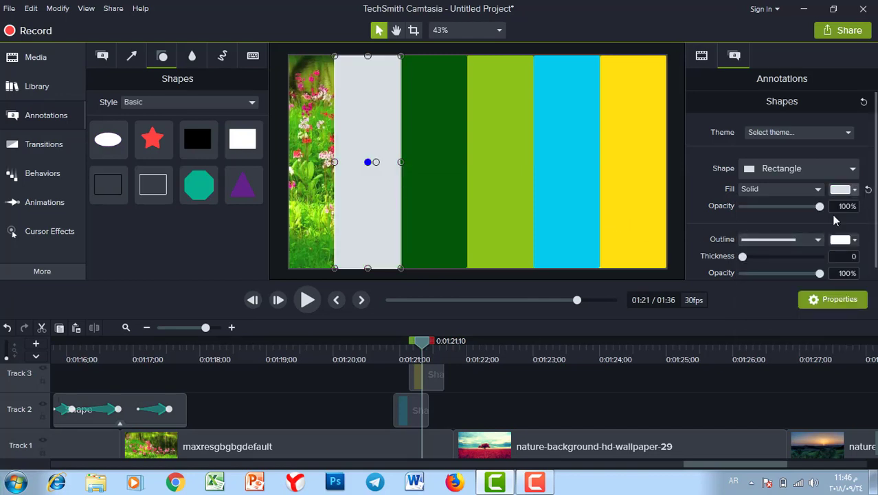
pyautogui.click(853, 189)
pyautogui.moveTo(855, 280)
pyautogui.mouseDown()
pyautogui.moveTo(852, 260)
pyautogui.moveTo(851, 288)
pyautogui.moveTo(851, 271)
pyautogui.mouseUp()
pyautogui.click(831, 290)
pyautogui.click(392, 145)
# Rearrange the bars on the canvas so navy, dark green and light green follow leftward from the cyan bar without gaps.
pyautogui.moveTo(405, 142); pyautogui.dragTo(450, 125)
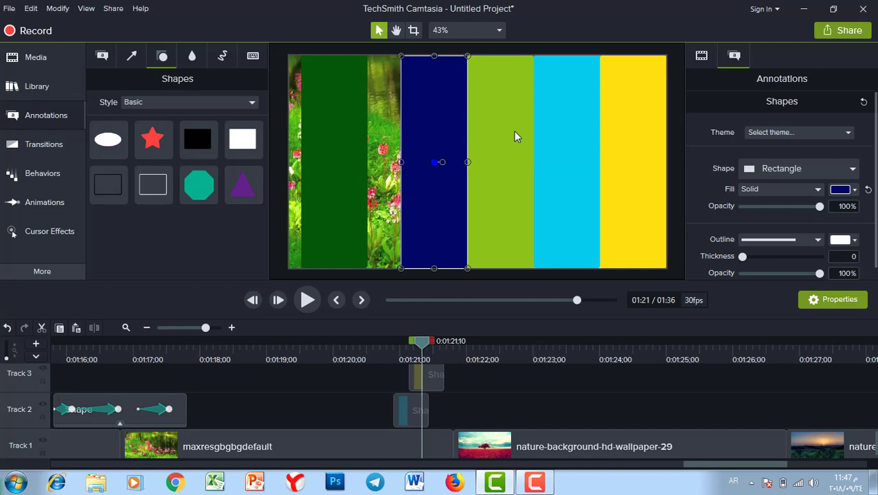
pyautogui.moveTo(513, 131); pyautogui.dragTo(388, 131)
pyautogui.moveTo(443, 131); pyautogui.dragTo(509, 131)
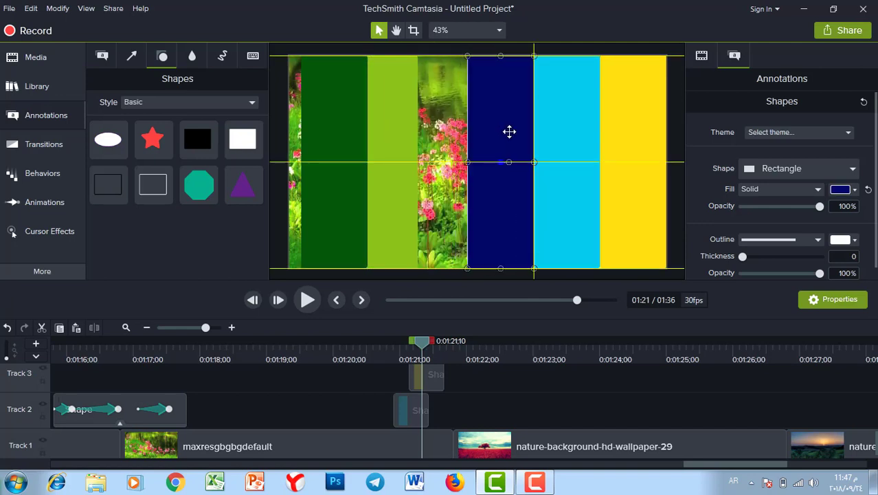
pyautogui.click(338, 122)
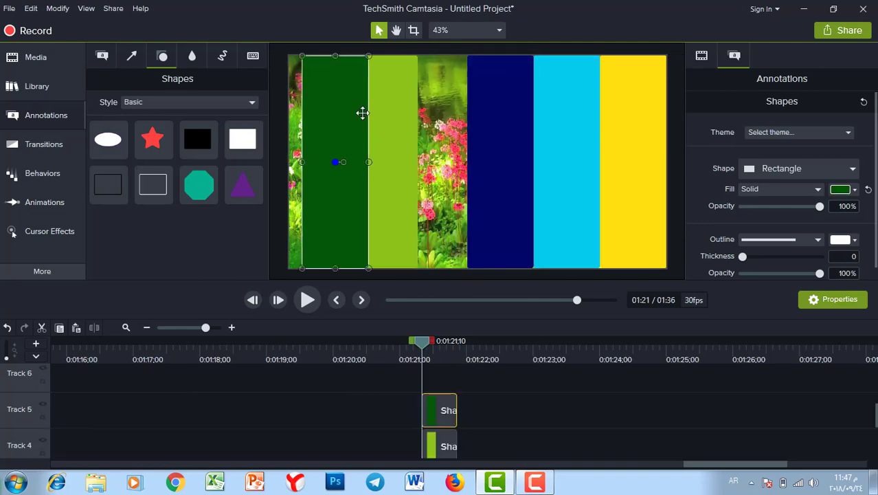
pyautogui.moveTo(362, 113); pyautogui.dragTo(443, 112)
pyautogui.moveTo(384, 116); pyautogui.dragTo(363, 116)
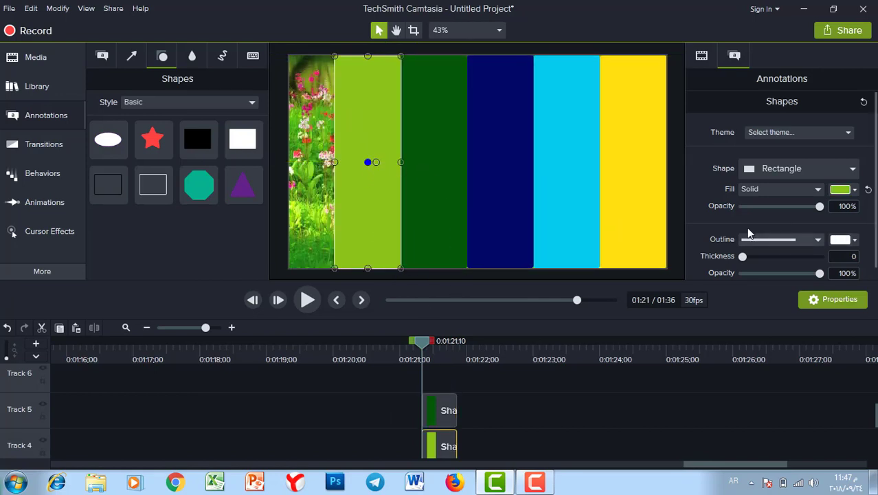
# Place a copy of the dark green bar directly left of the light green bar and fill it light gray.
pyautogui.click(445, 415)
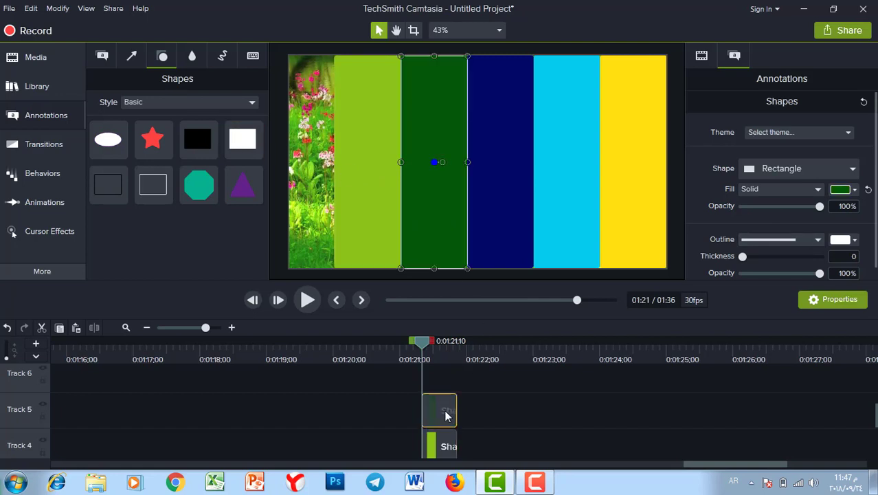
pyautogui.hotkey('ctrl', 'c')
pyautogui.hotkey('ctrl', 'v')
pyautogui.moveTo(436, 151); pyautogui.dragTo(305, 129)
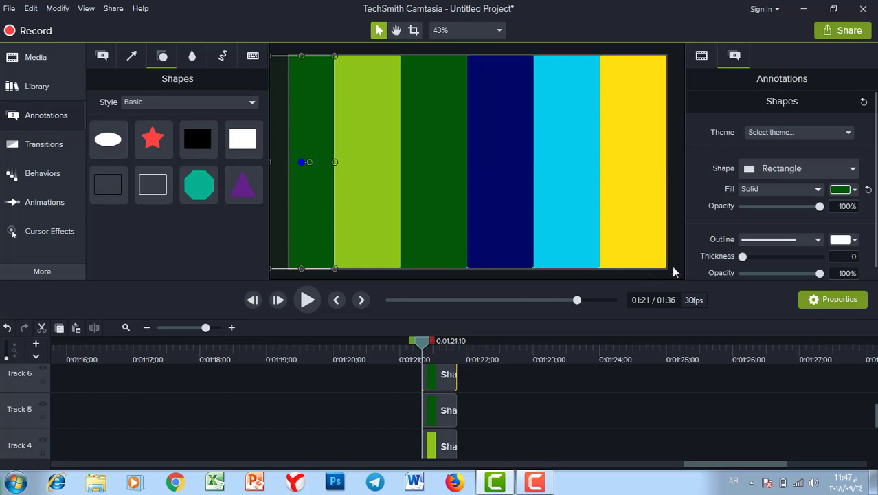
pyautogui.click(855, 193)
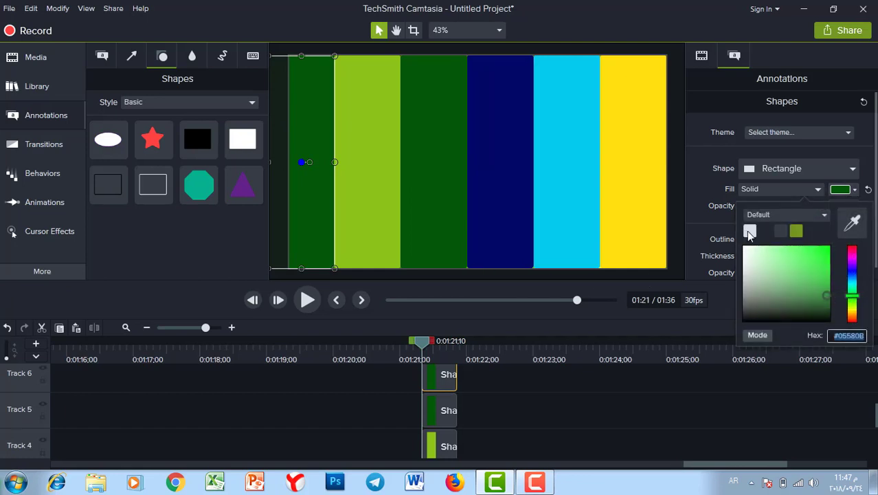
pyautogui.click(750, 232)
pyautogui.click(502, 405)
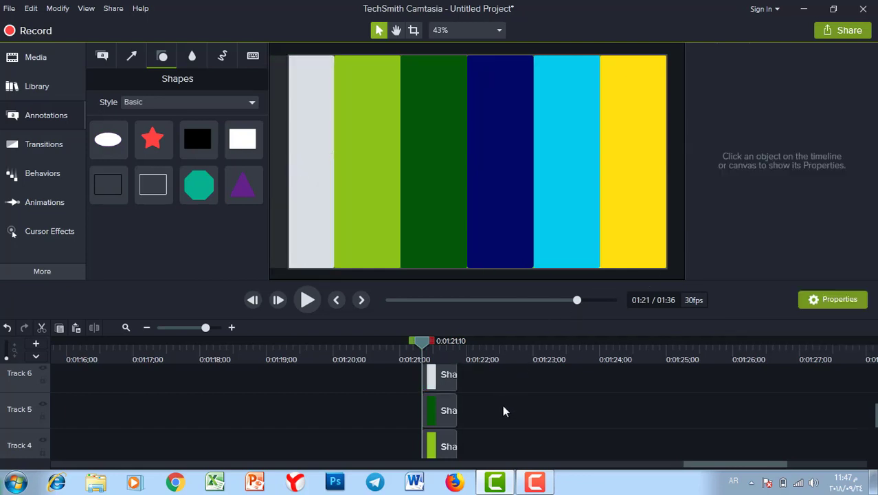
# Select all six bars and shift them slightly right on the canvas so they overhang both edges evenly.
pyautogui.scroll(-5, 875, 410)
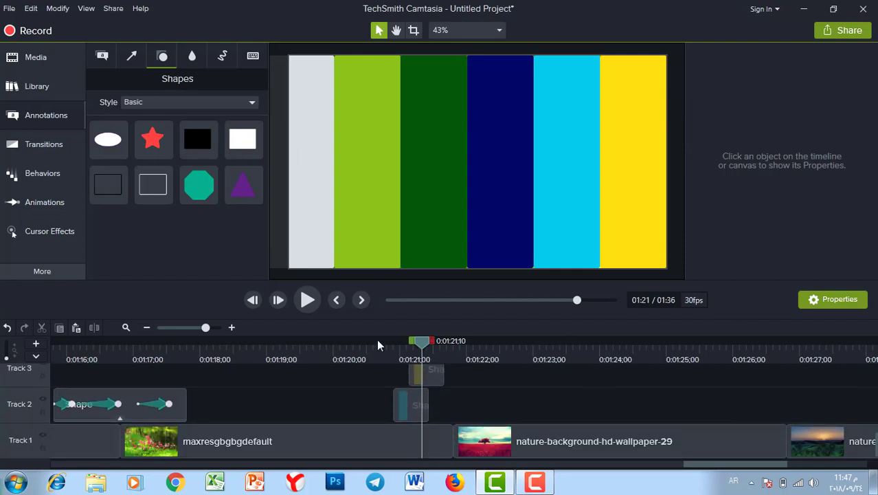
pyautogui.moveTo(461, 415); pyautogui.dragTo(393, 411)
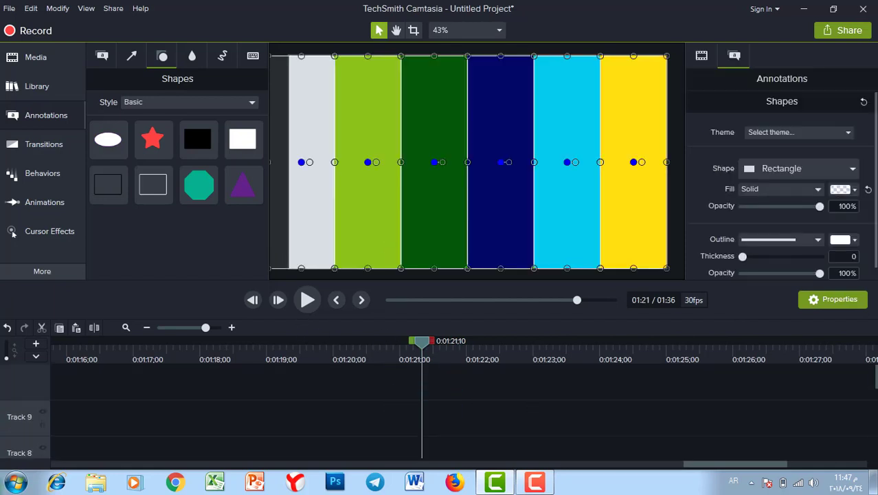
pyautogui.moveTo(494, 120); pyautogui.dragTo(511, 116)
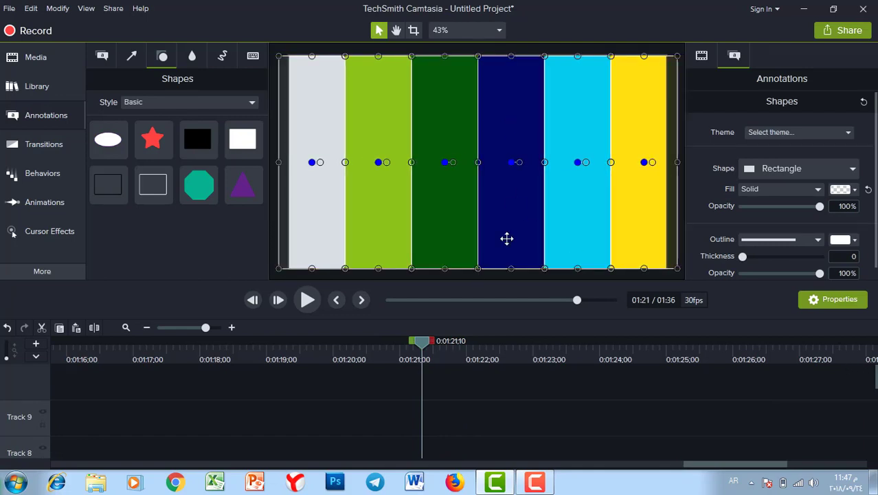
pyautogui.click(463, 415)
# Extend the end of the cyan clip on Track 2 past the start of the second background image.
pyautogui.scroll(-5, 656, 445)
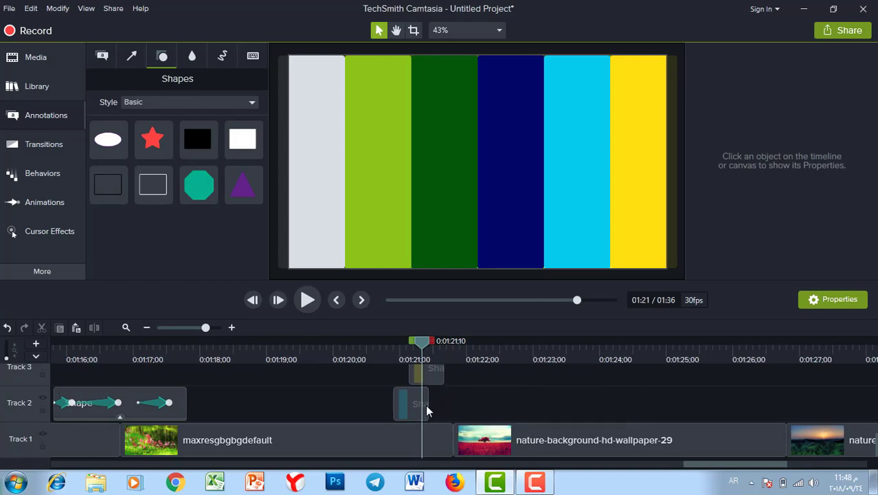
pyautogui.click(425, 404)
pyautogui.moveTo(471, 402); pyautogui.dragTo(496, 402)
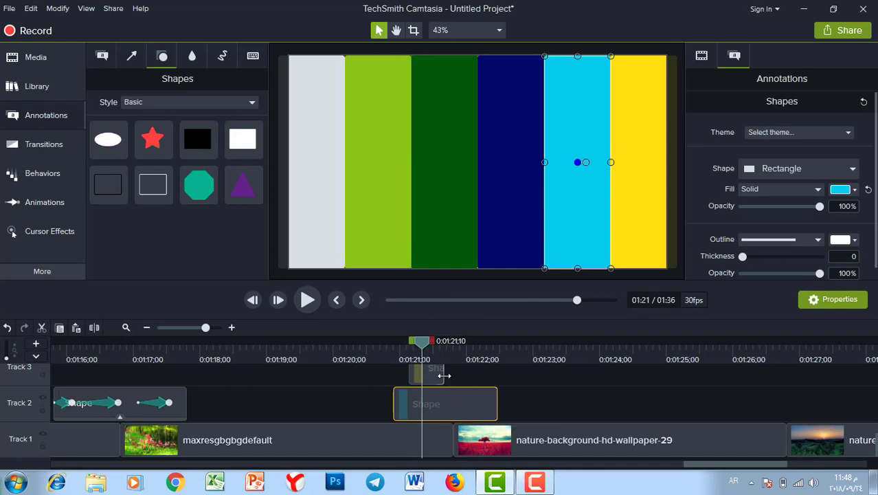
pyautogui.click(233, 328)
pyautogui.click(233, 328)
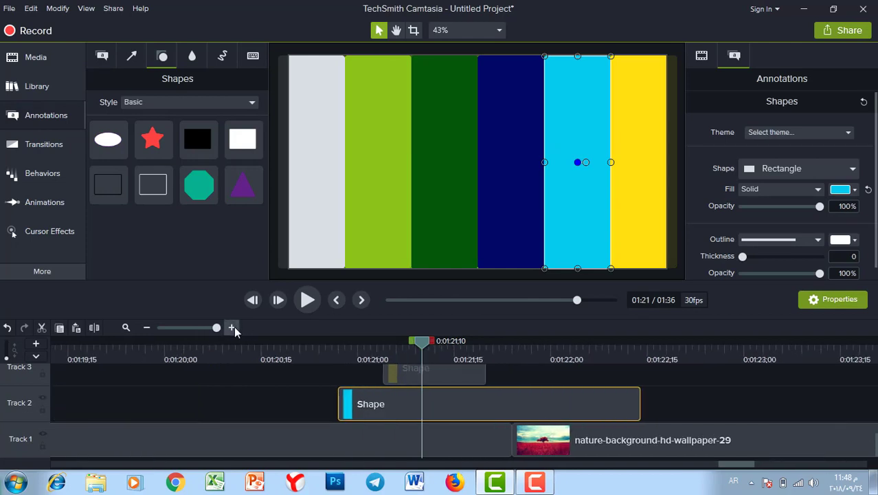
# Extend the yellow clip on Track 3 to a 00:00:01;05 duration and the light green clip on Track 4 to 00:00:00;26.
pyautogui.click(433, 374)
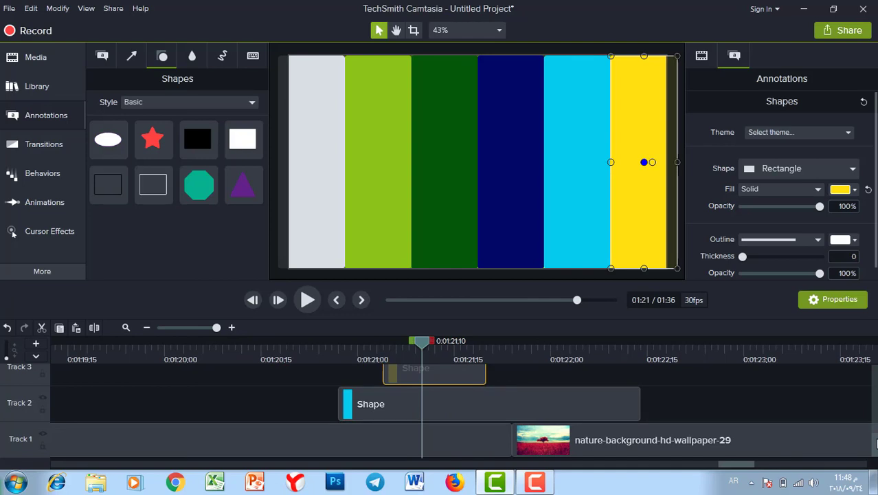
pyautogui.moveTo(565, 281); pyautogui.dragTo(566, 219)
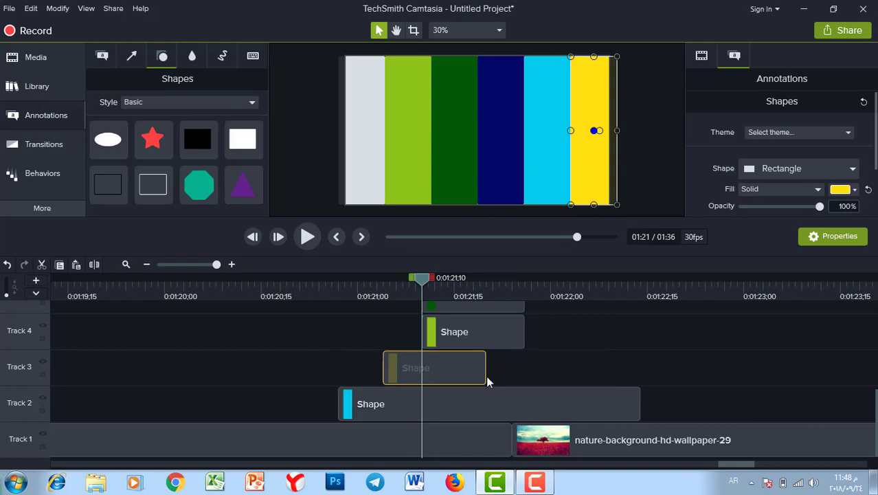
pyautogui.moveTo(485, 368); pyautogui.dragTo(610, 368)
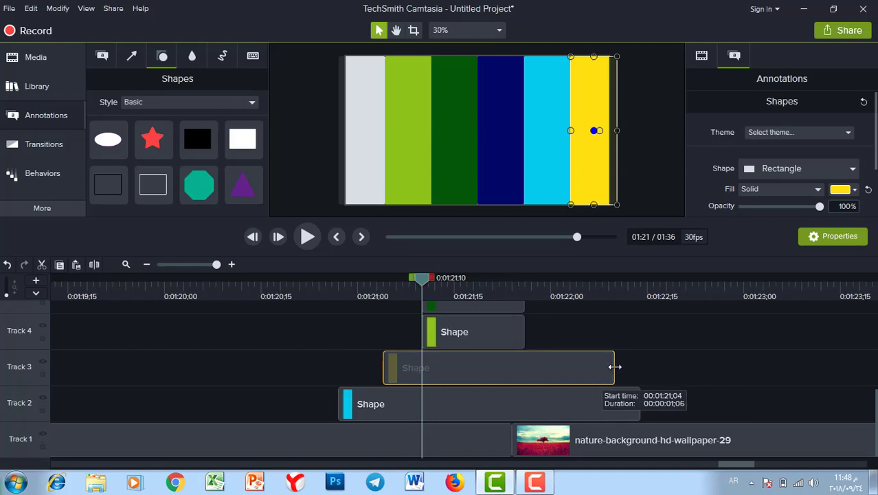
pyautogui.click(487, 334)
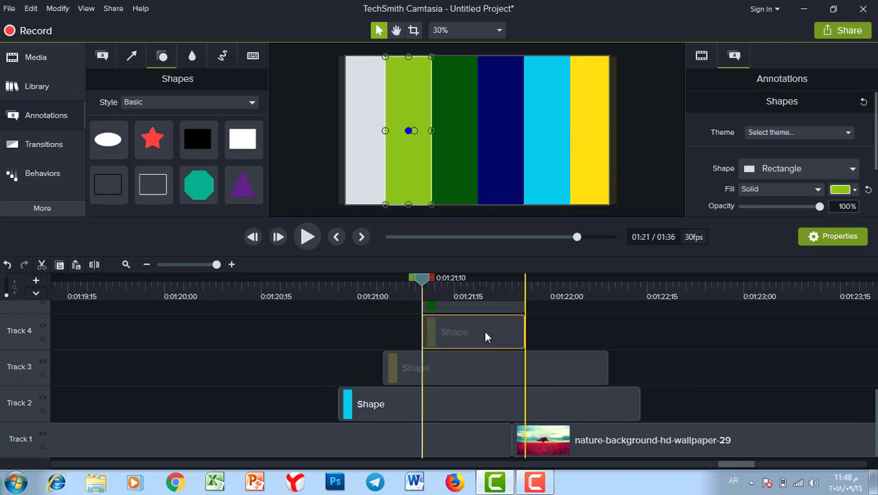
pyautogui.moveTo(527, 330); pyautogui.dragTo(590, 331)
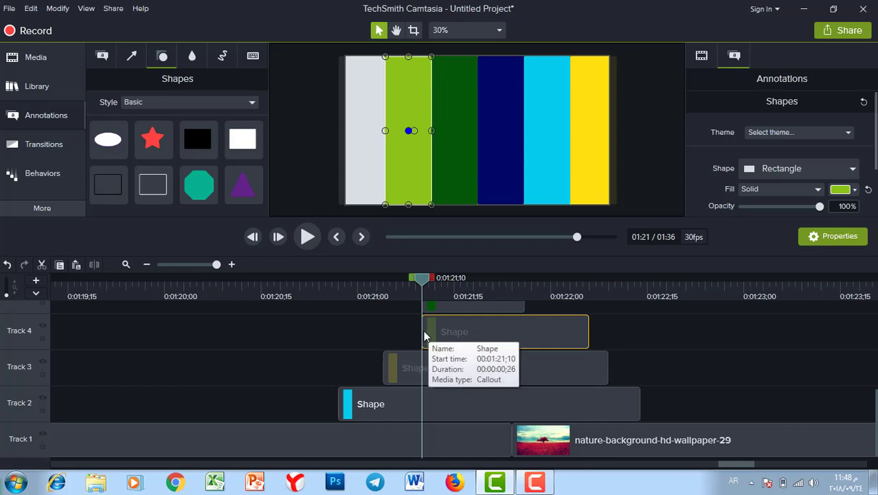
# Stagger the dark green, light gray and navy clips on Tracks 5 to 7 so each starts later and ends earlier than the one below.
pyautogui.scroll(2, 875, 386)
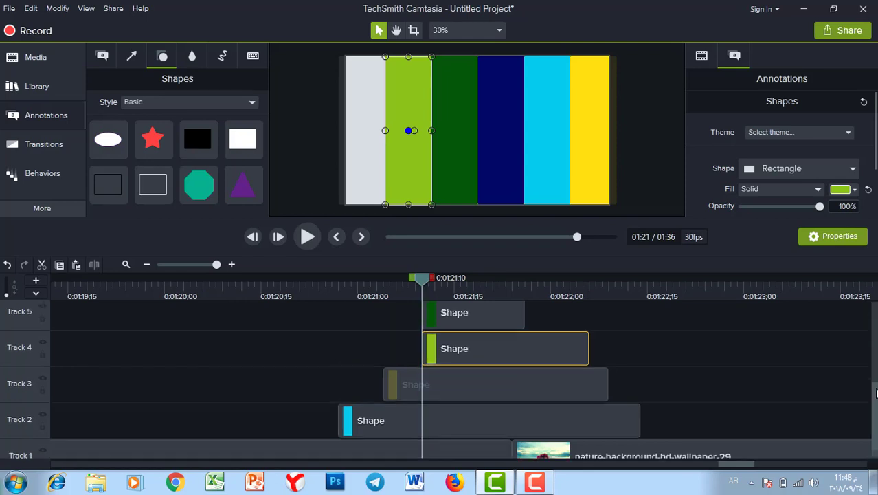
pyautogui.moveTo(455, 343); pyautogui.dragTo(568, 348)
pyautogui.scroll(2, 874, 386)
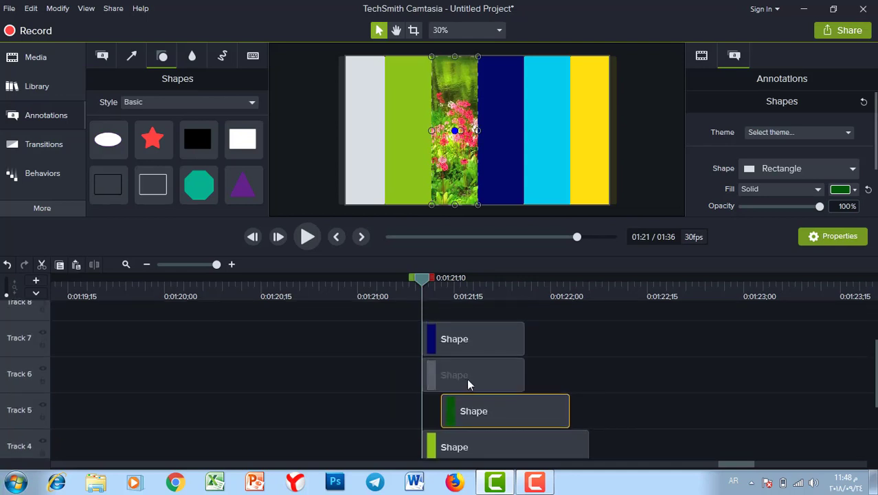
pyautogui.moveTo(466, 378); pyautogui.dragTo(507, 378)
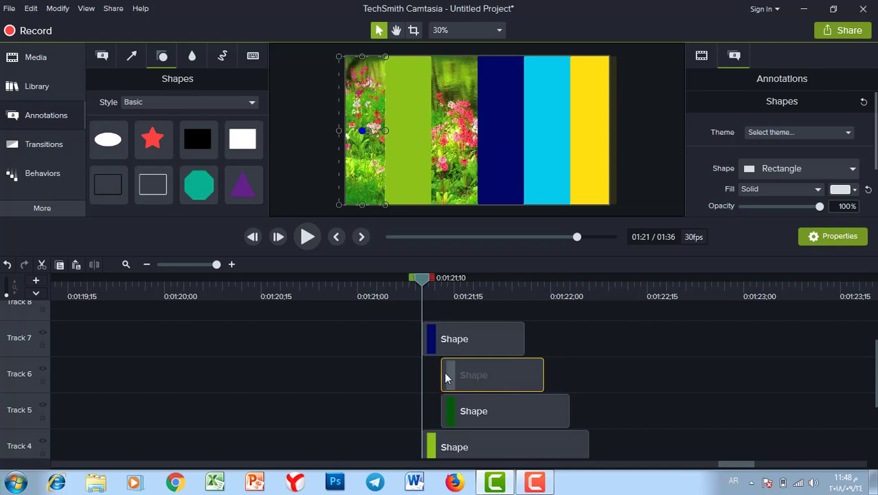
pyautogui.moveTo(442, 374); pyautogui.dragTo(461, 375)
pyautogui.moveTo(476, 343); pyautogui.dragTo(521, 340)
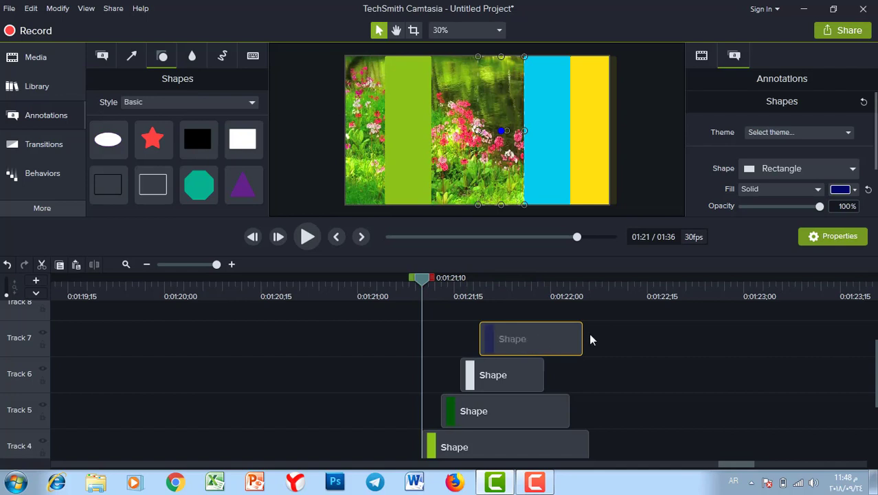
pyautogui.moveTo(581, 340); pyautogui.dragTo(530, 342)
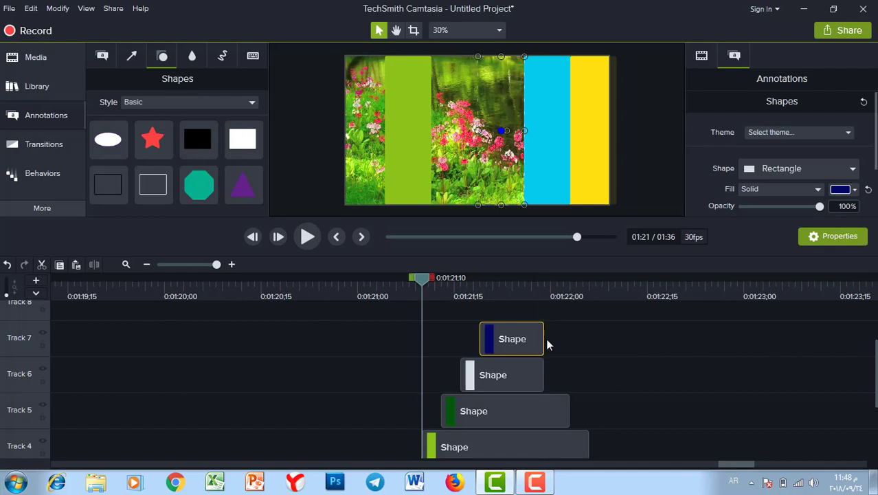
pyautogui.moveTo(539, 372); pyautogui.dragTo(556, 371)
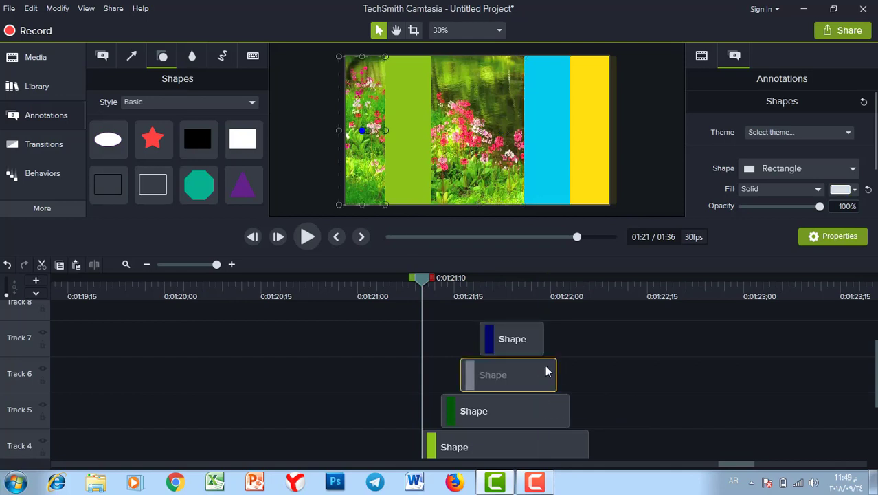
pyautogui.click(509, 337)
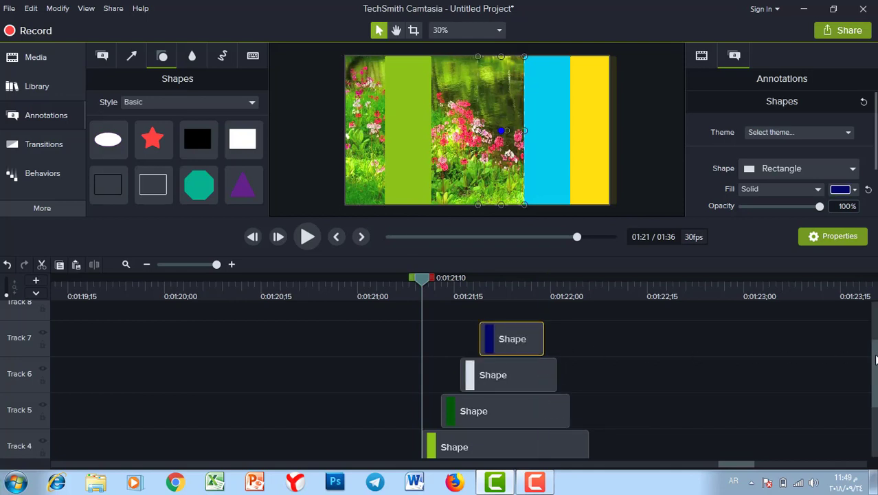
# Play back the bar sequence from just before the first bar until the second background image is uncovered.
pyautogui.scroll(-3, 845, 426)
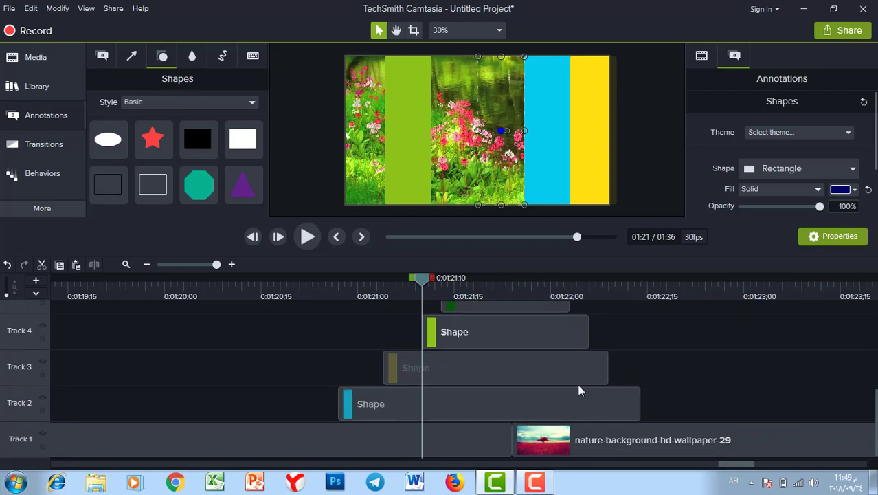
pyautogui.moveTo(422, 284); pyautogui.dragTo(326, 290)
pyautogui.press('space')
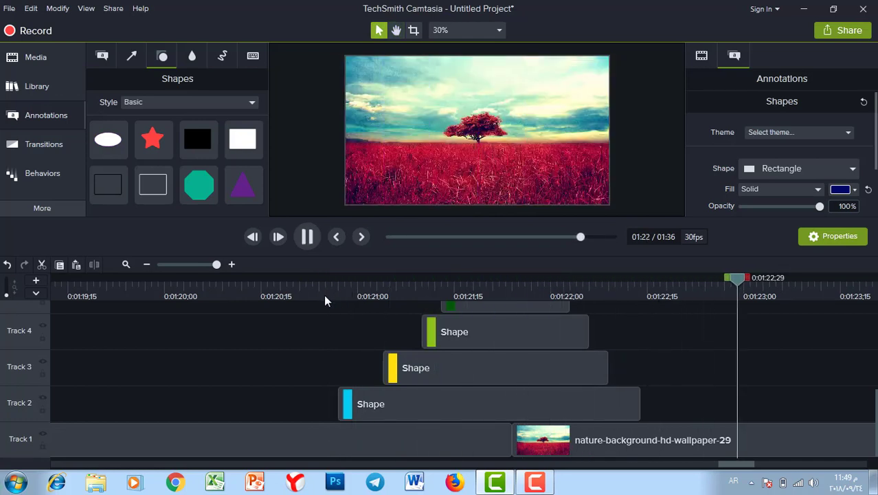
pyautogui.press('space')
# Swap the yellow clip onto Track 2 at 0:01:20;28 and the cyan clip onto Track 3, trimming both ends to keep the stagger.
pyautogui.moveTo(742, 282); pyautogui.dragTo(344, 285)
pyautogui.click(396, 405)
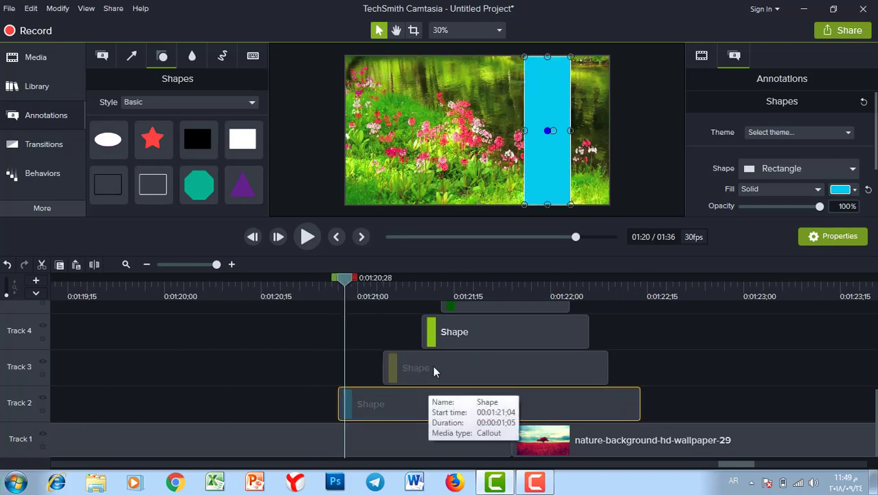
pyautogui.click(431, 363)
pyautogui.moveTo(439, 400); pyautogui.dragTo(711, 344)
pyautogui.moveTo(542, 367); pyautogui.dragTo(695, 397)
pyautogui.moveTo(649, 340); pyautogui.dragTo(425, 368)
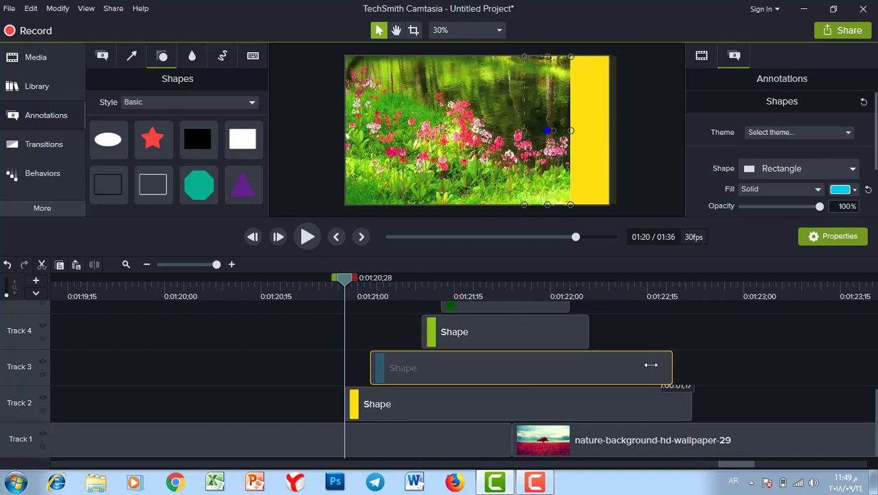
pyautogui.moveTo(651, 364); pyautogui.dragTo(613, 366)
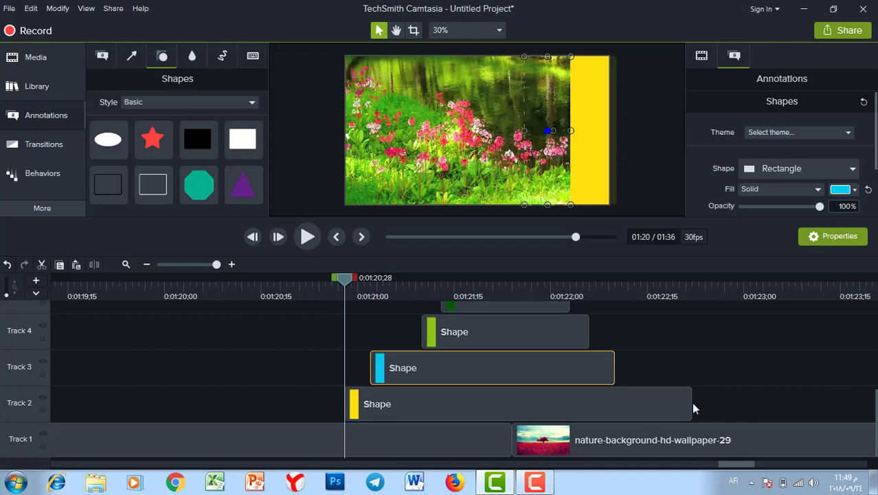
pyautogui.moveTo(691, 408); pyautogui.dragTo(634, 401)
# Move the light green and dark green clips aside to later on the timeline, clearing Track 4.
pyautogui.moveTo(349, 285); pyautogui.dragTo(434, 291)
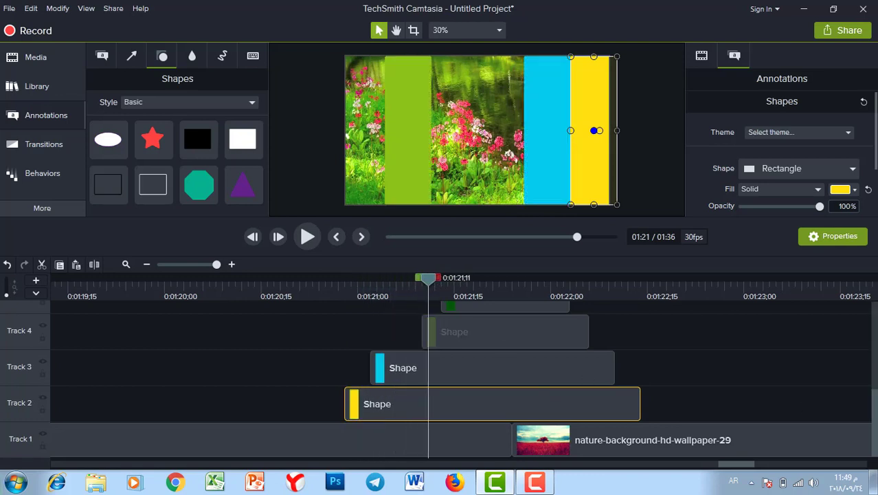
pyautogui.scroll(2, 428, 391)
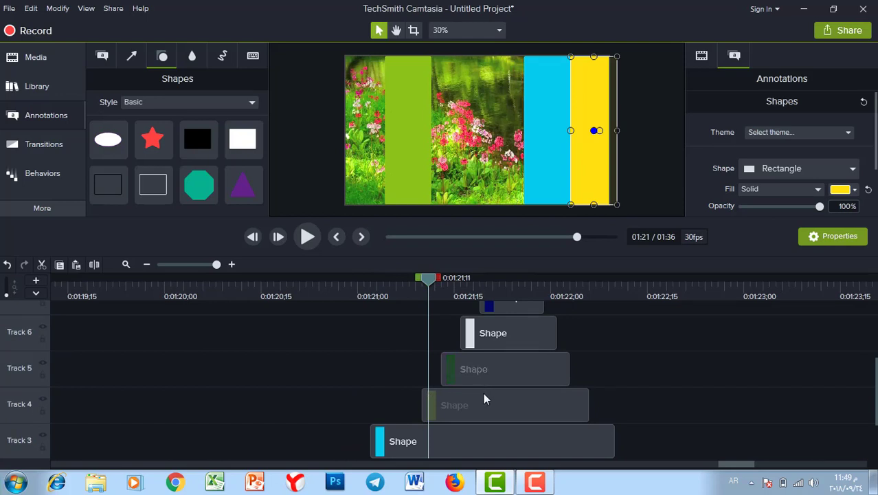
pyautogui.moveTo(483, 398); pyautogui.dragTo(662, 357)
pyautogui.moveTo(473, 370); pyautogui.dragTo(628, 419)
pyautogui.scroll(-1, 874, 343)
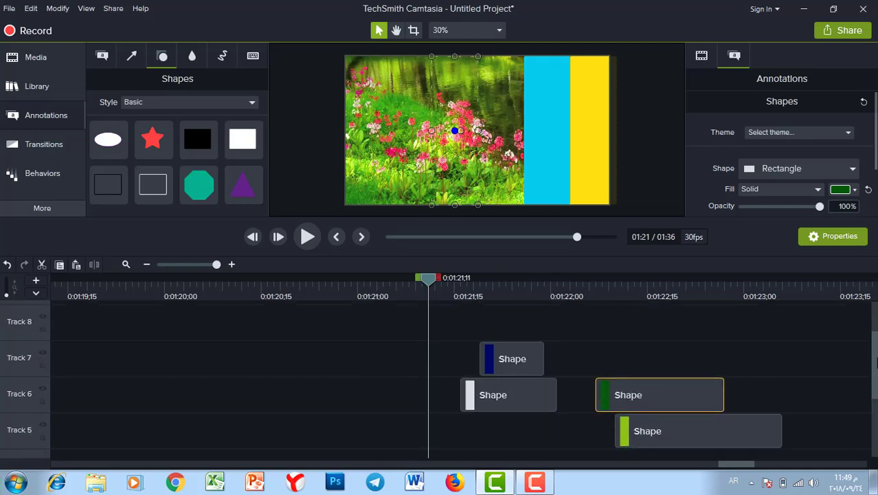
pyautogui.scroll(-3, 474, 378)
# Move the navy clip to Track 4 and lengthen it to start after and end before the cyan clip on Track 3.
pyautogui.moveTo(428, 278); pyautogui.dragTo(492, 286)
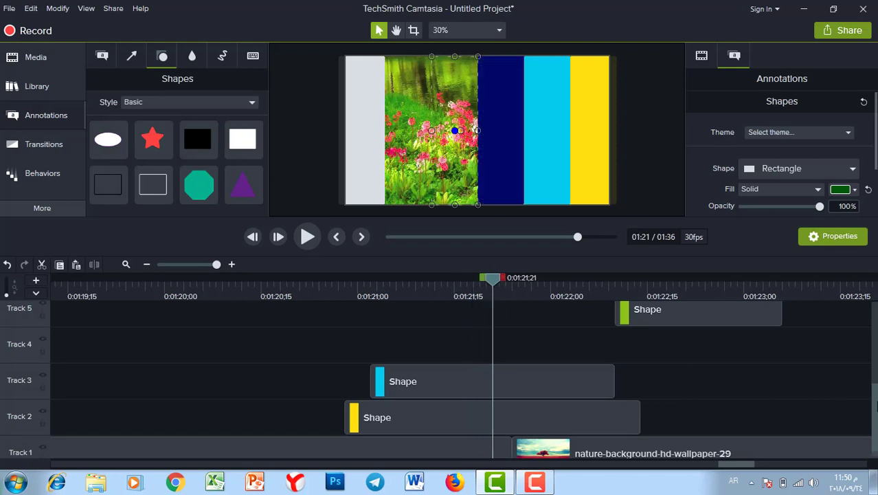
pyautogui.scroll(4, 561, 305)
pyautogui.scroll(-2, 561, 306)
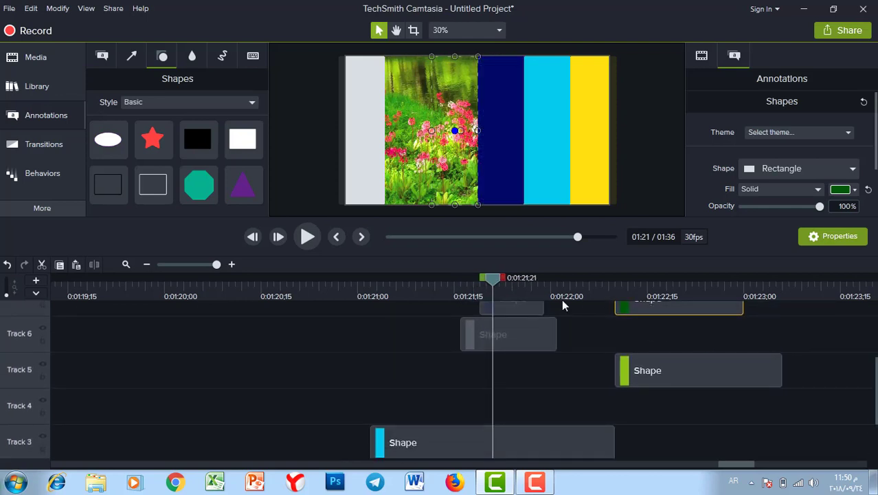
pyautogui.moveTo(524, 313); pyautogui.dragTo(588, 400)
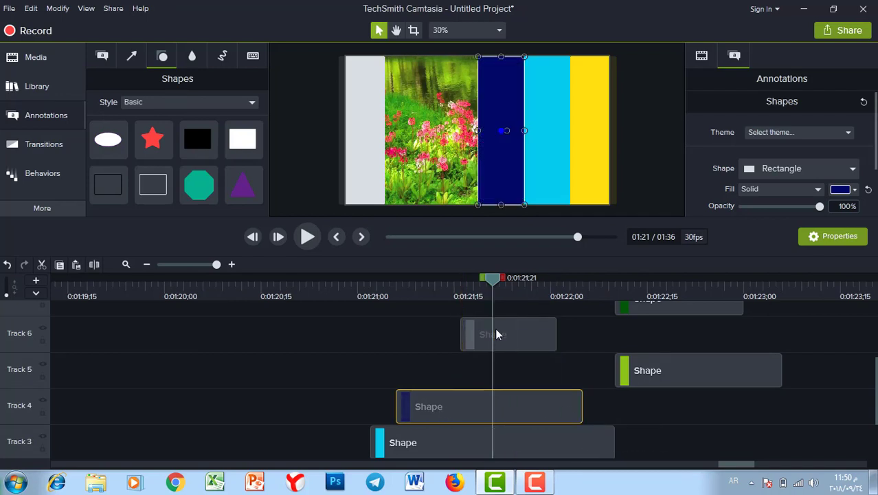
# Move the dark green clip to Track 5, starting just after the navy clip, and extend its end slightly past 0:01:22;00.
pyautogui.moveTo(494, 287); pyautogui.dragTo(460, 286)
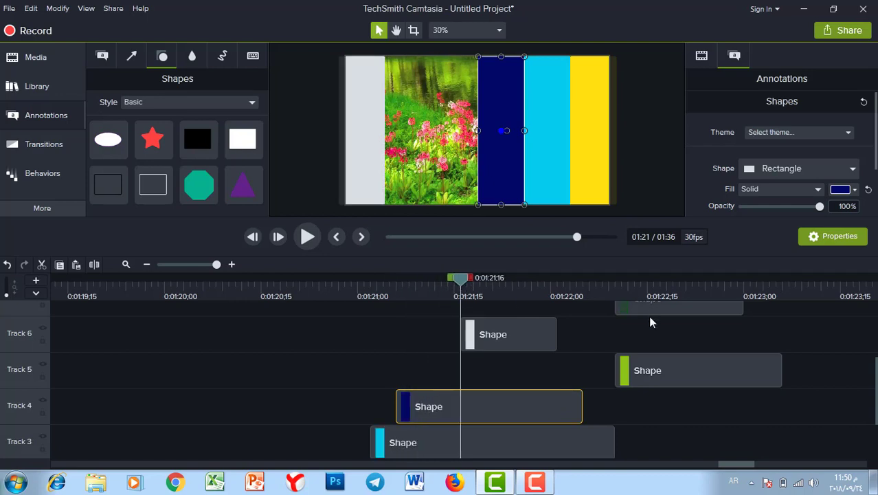
pyautogui.click(658, 371)
pyautogui.click(637, 311)
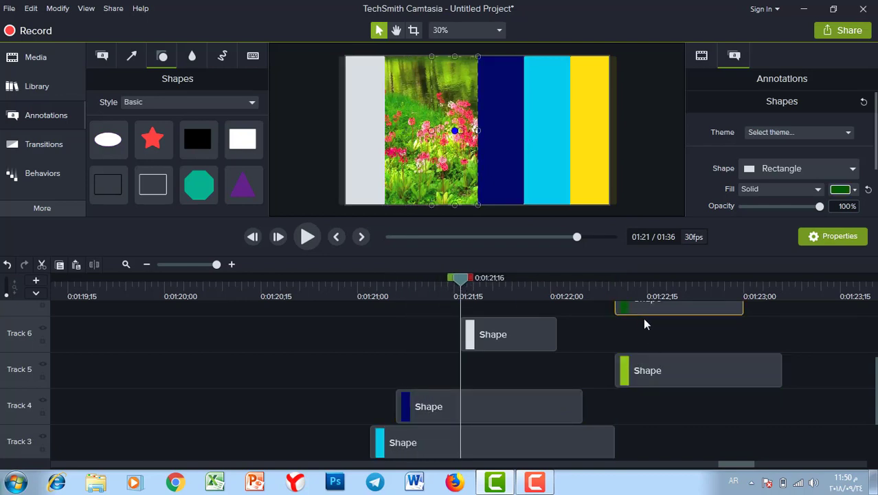
pyautogui.moveTo(645, 323); pyautogui.dragTo(440, 391)
pyautogui.moveTo(555, 369); pyautogui.dragTo(562, 369)
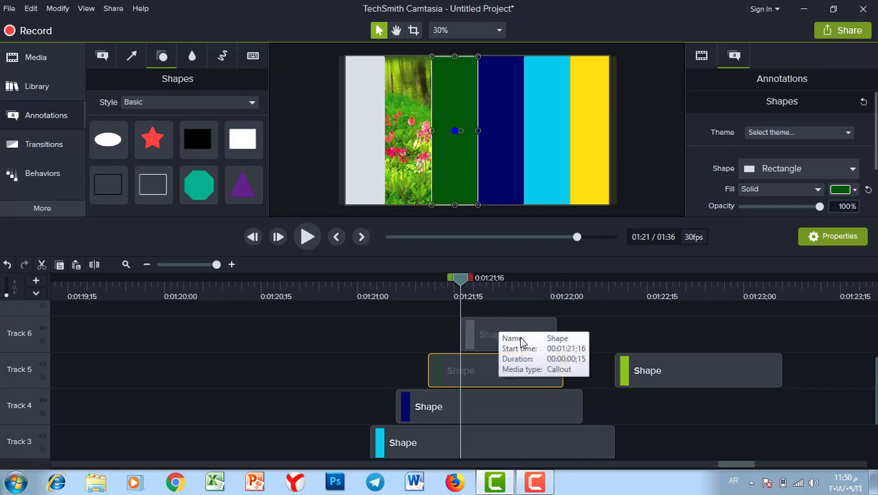
# Place the light green clip on Track 6 at 0:01:21;14 with a 15-frame duration and the light grey clip on Track 7, ending earlier.
pyautogui.scroll(1, 874, 389)
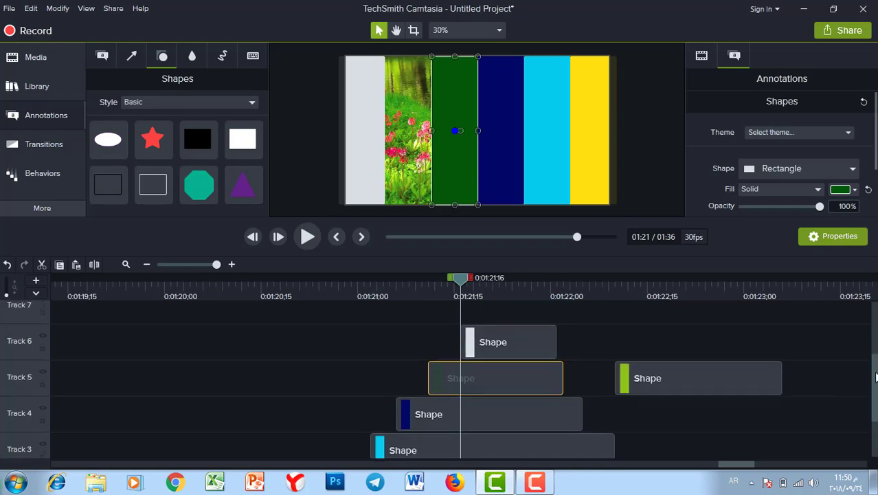
pyautogui.moveTo(498, 327); pyautogui.dragTo(498, 307)
pyautogui.moveTo(629, 406); pyautogui.dragTo(464, 383)
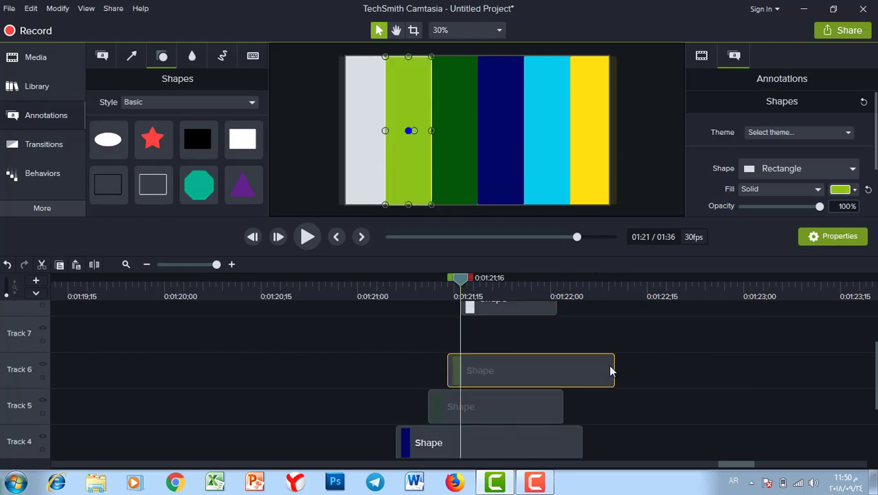
pyautogui.moveTo(613, 366); pyautogui.dragTo(542, 367)
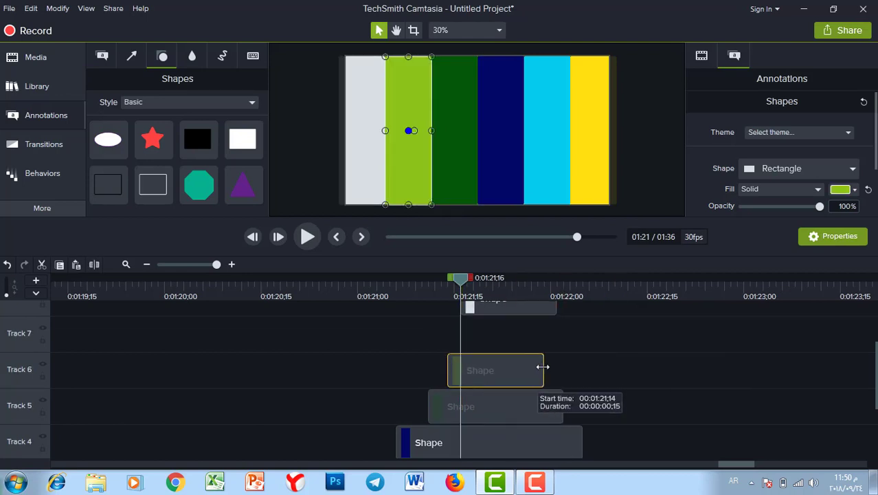
pyautogui.moveTo(506, 304); pyautogui.dragTo(503, 327)
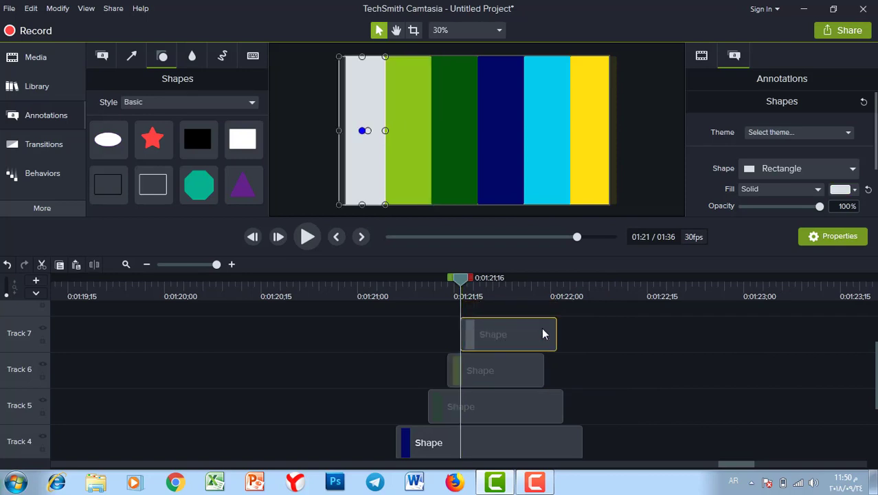
pyautogui.moveTo(555, 324); pyautogui.dragTo(523, 325)
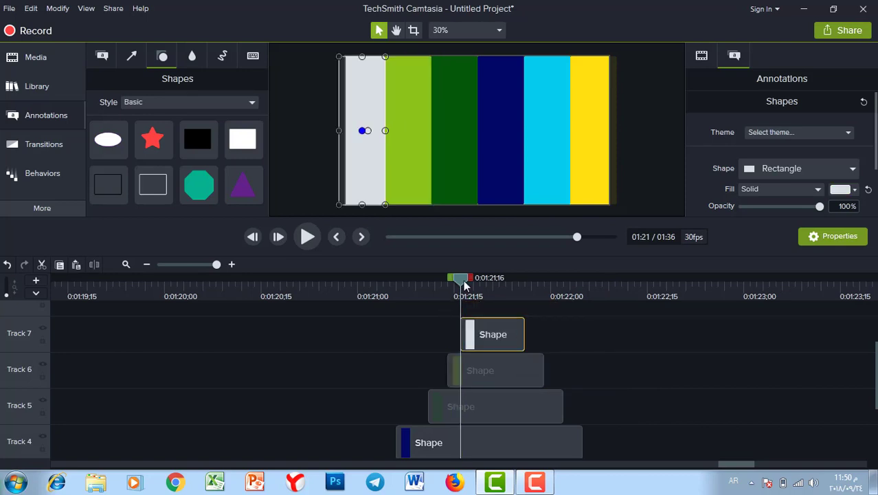
# Play back the restacked bar sequence from about 0:01:20;28 until all the bars have disappeared.
pyautogui.moveTo(464, 282); pyautogui.dragTo(351, 294)
pyautogui.press('space')
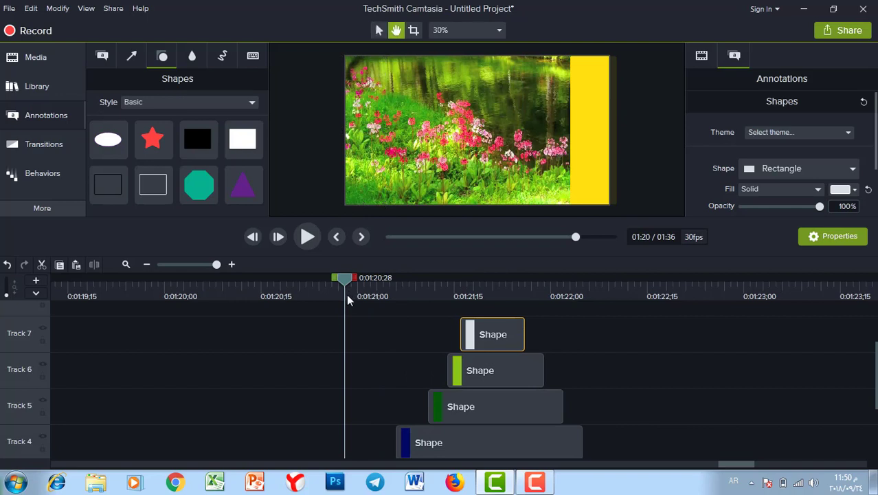
pyautogui.scroll(-3, 342, 297)
pyautogui.press('space')
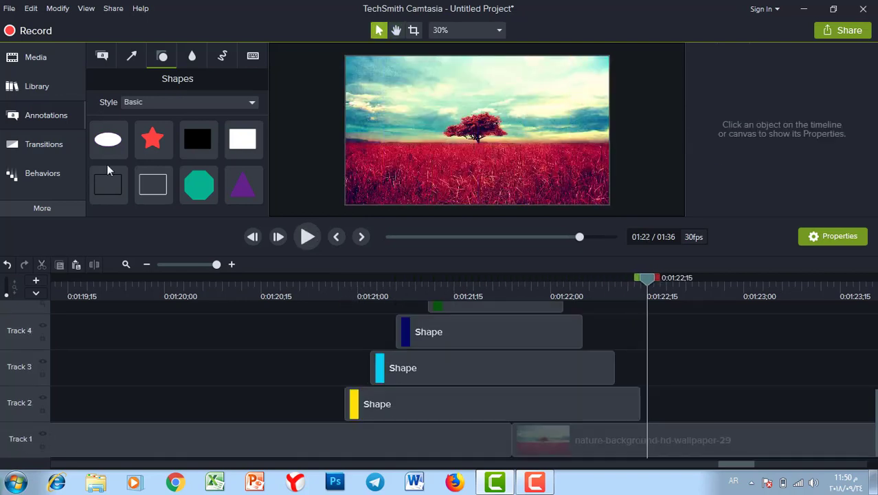
# Add the Pulsating behavior to the yellow clip on Track 2 and preview it from just before the clip starts.
pyautogui.click(38, 173)
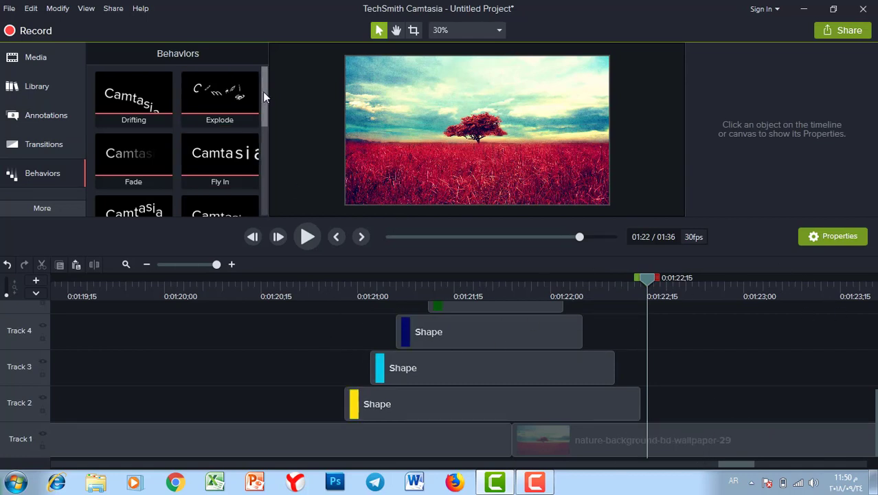
pyautogui.moveTo(263, 92); pyautogui.dragTo(217, 157)
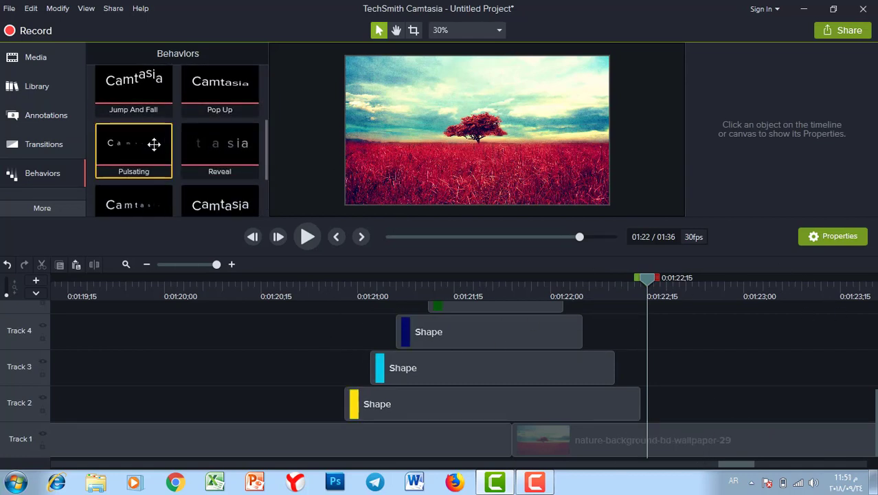
pyautogui.moveTo(152, 145); pyautogui.dragTo(391, 411)
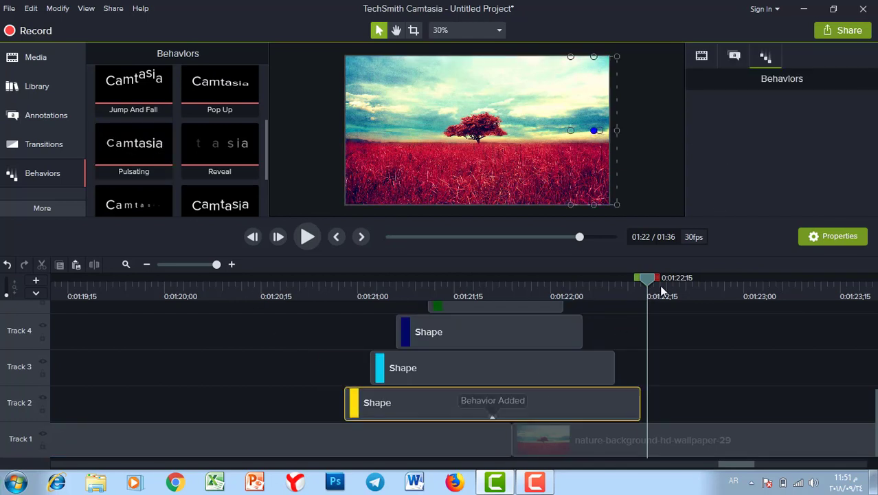
pyautogui.click(324, 297)
pyautogui.press('space')
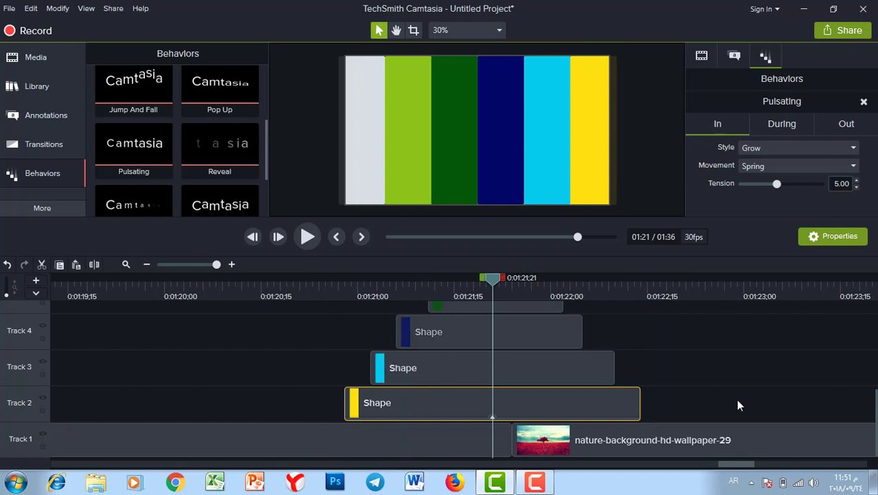
# Select the five remaining bar clips on Tracks 3 to 7 and add the Pulsating behavior to all of them.
pyautogui.moveTo(668, 372); pyautogui.dragTo(450, 377)
pyautogui.moveTo(155, 179); pyautogui.dragTo(518, 437)
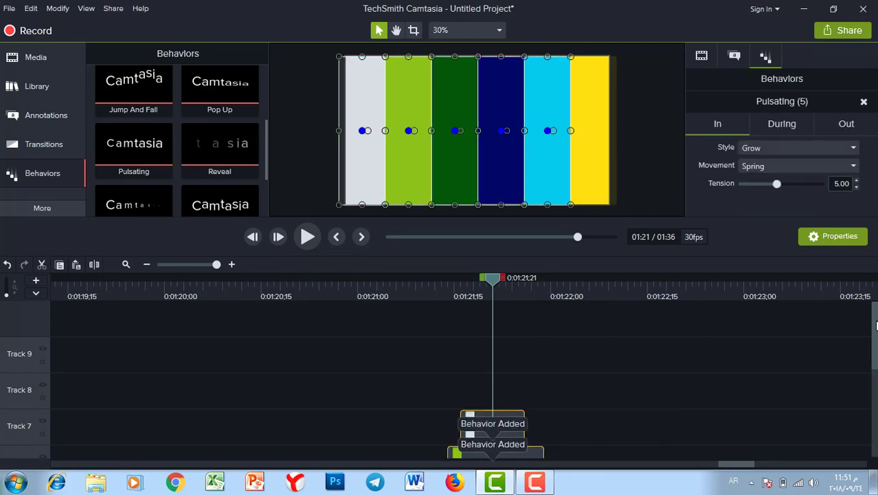
pyautogui.scroll(-5, 874, 325)
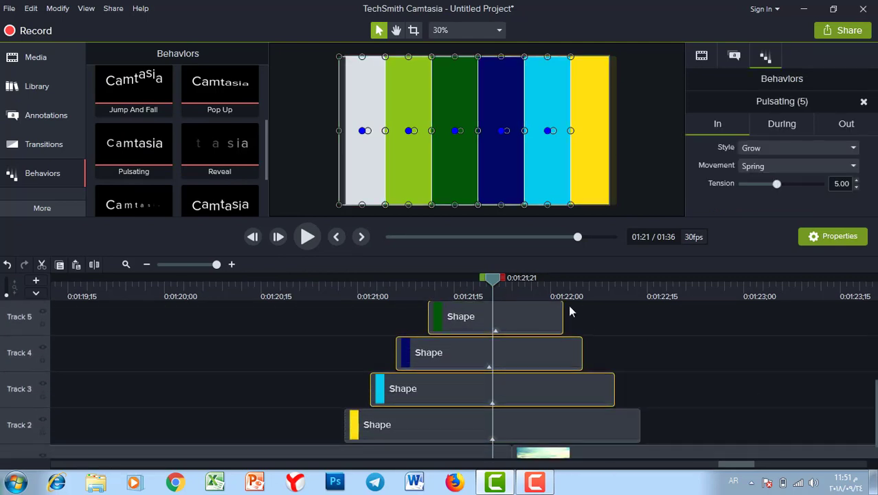
# Play the pulsating bars from 0:01:20;27 through the change to the second background image.
pyautogui.moveTo(495, 278); pyautogui.dragTo(342, 278)
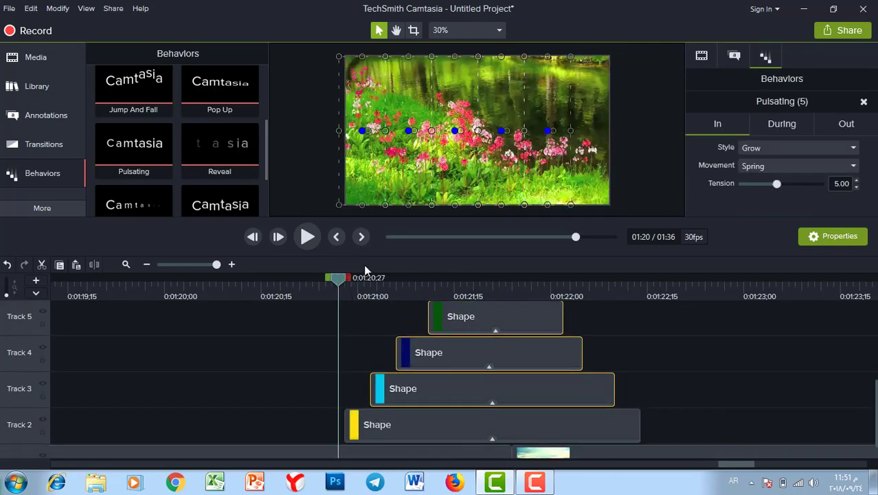
pyautogui.press('space')
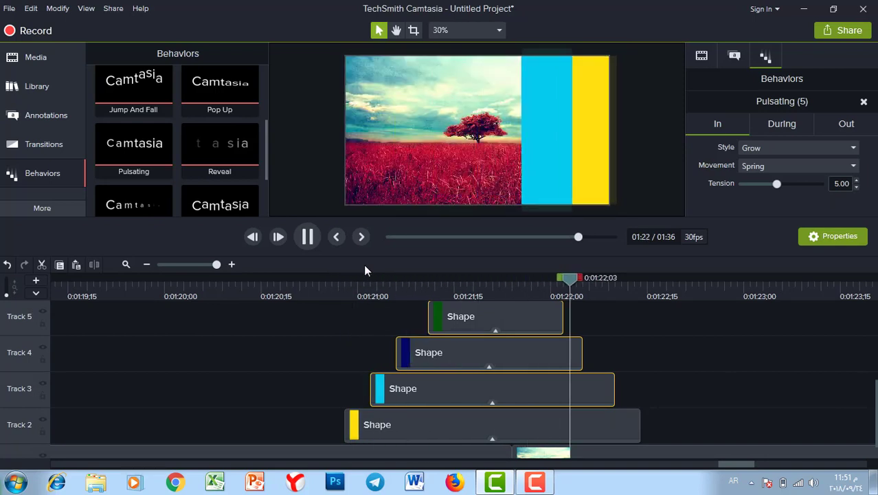
pyautogui.press('space')
# Select all six bar clips on Tracks 2 to 7 and combine them into one group.
pyautogui.click(692, 400)
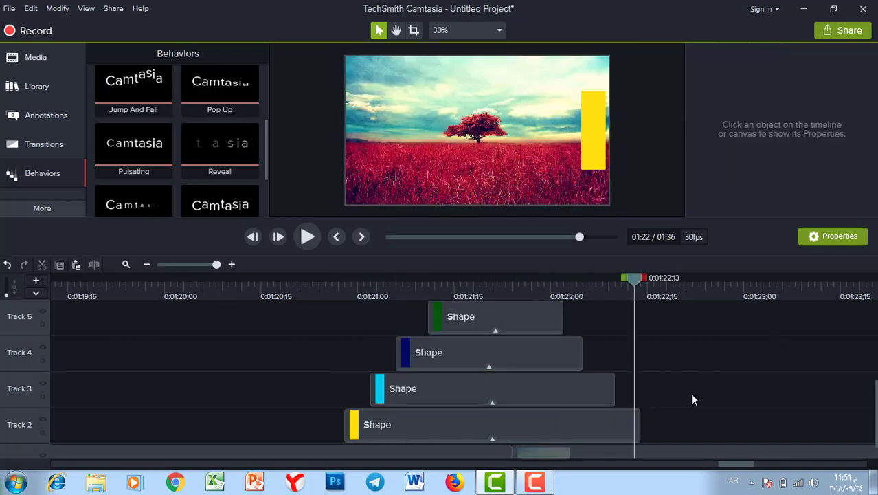
pyautogui.moveTo(701, 427); pyautogui.dragTo(361, 360)
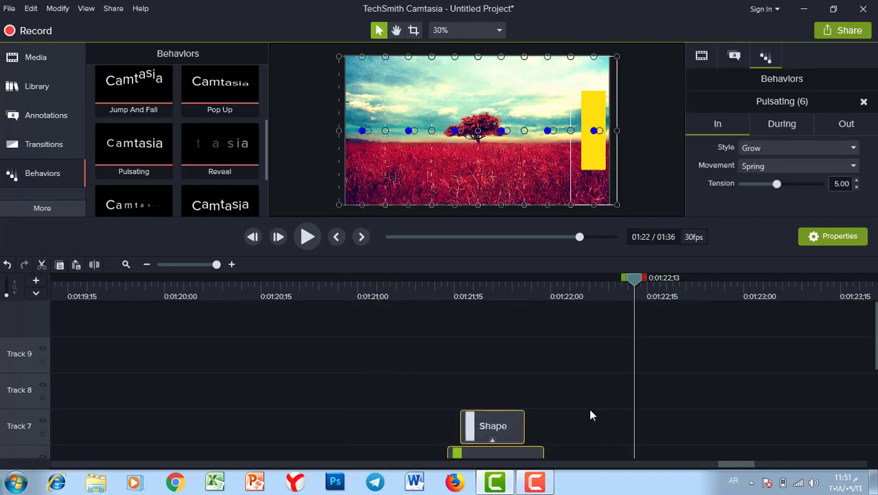
pyautogui.rightClick(486, 436)
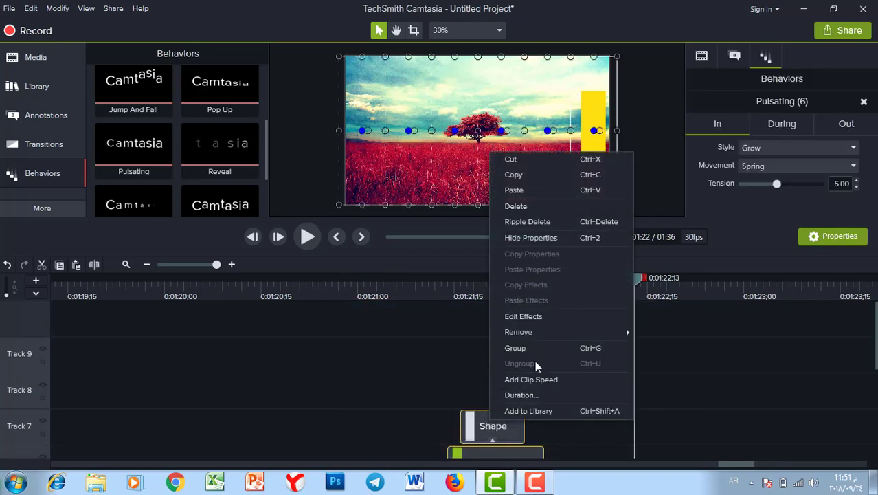
pyautogui.click(523, 348)
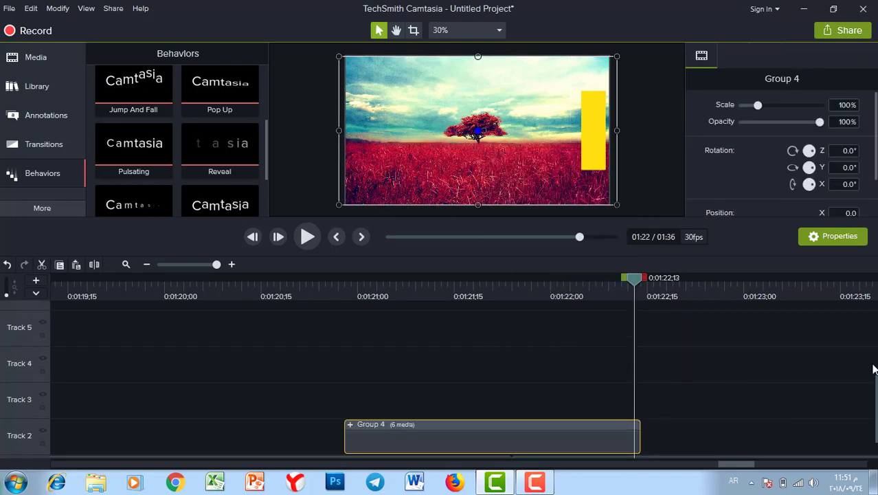
# Play back the grouped transition from 0:01:20;26 until the second image is fully uncovered.
pyautogui.moveTo(320, 283); pyautogui.dragTo(331, 285)
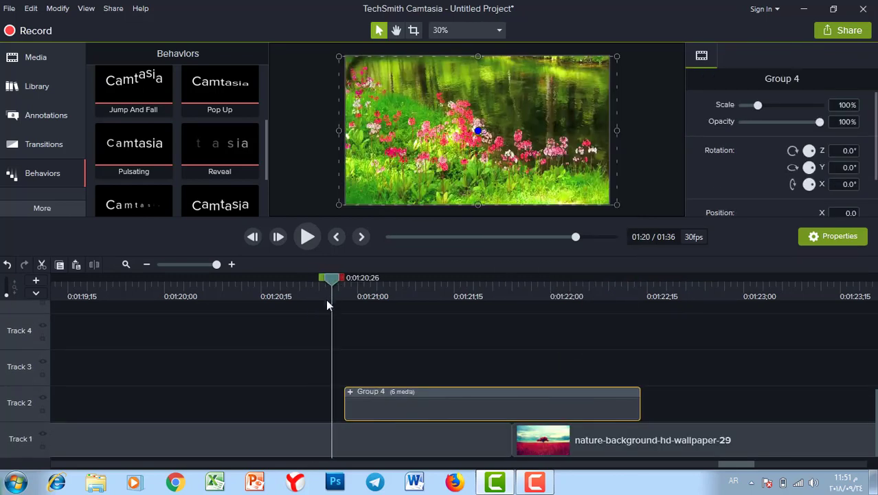
pyautogui.press('space')
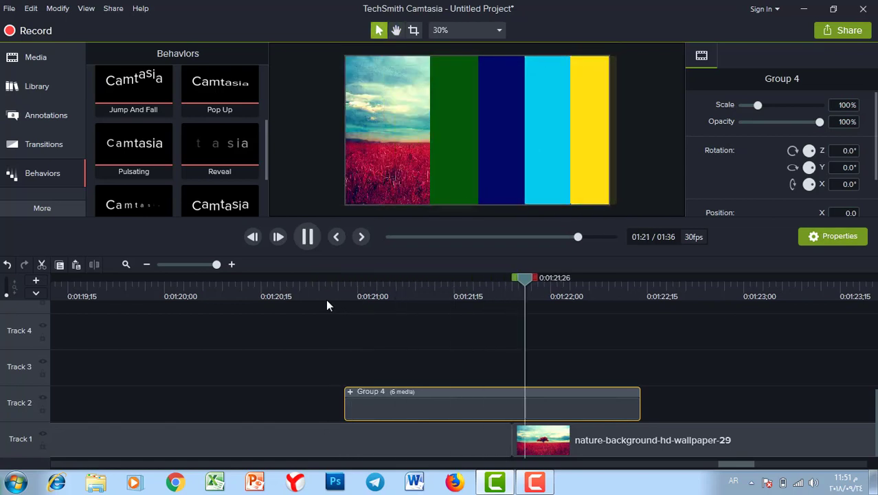
pyautogui.press('space')
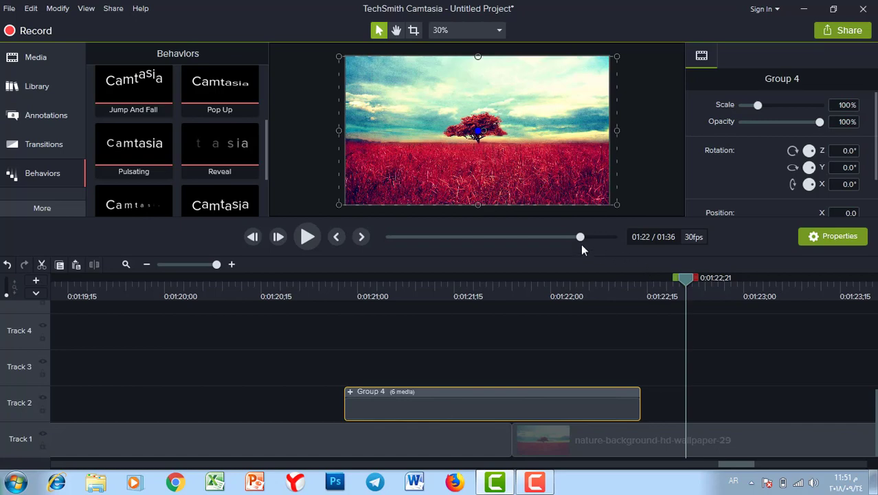
# Show the whole project on the timeline and play the first image sequence with its built-in transitions from 0:00:00;00.
pyautogui.moveTo(684, 283); pyautogui.dragTo(185, 323)
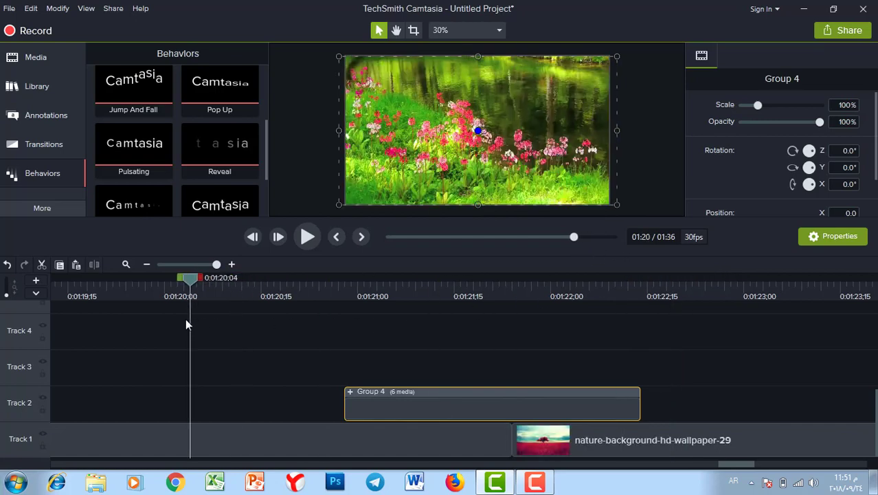
pyautogui.click(146, 265)
pyautogui.click(146, 265)
pyautogui.click(146, 265)
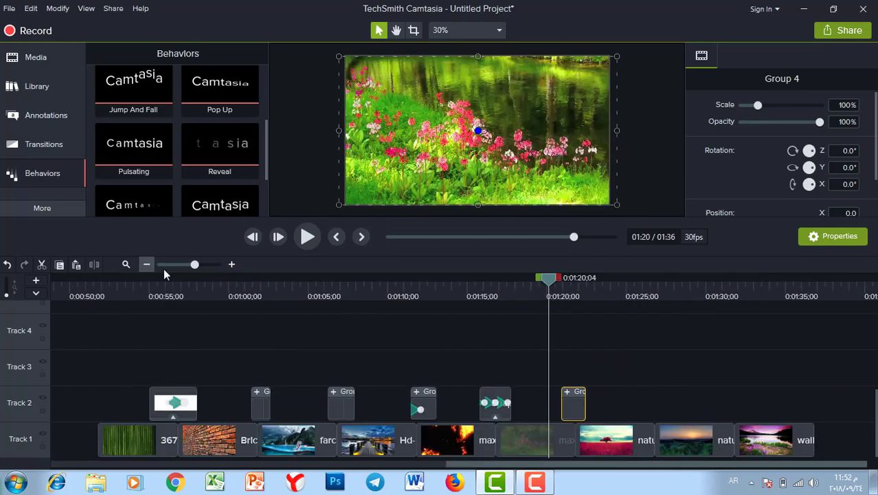
pyautogui.hotkey('ctrl', 'z')
pyautogui.hotkey('ctrl', 'z')
pyautogui.hotkey('ctrl', 'z')
pyautogui.hotkey('ctrl', 'z')
pyautogui.hotkey('ctrl', 'z')
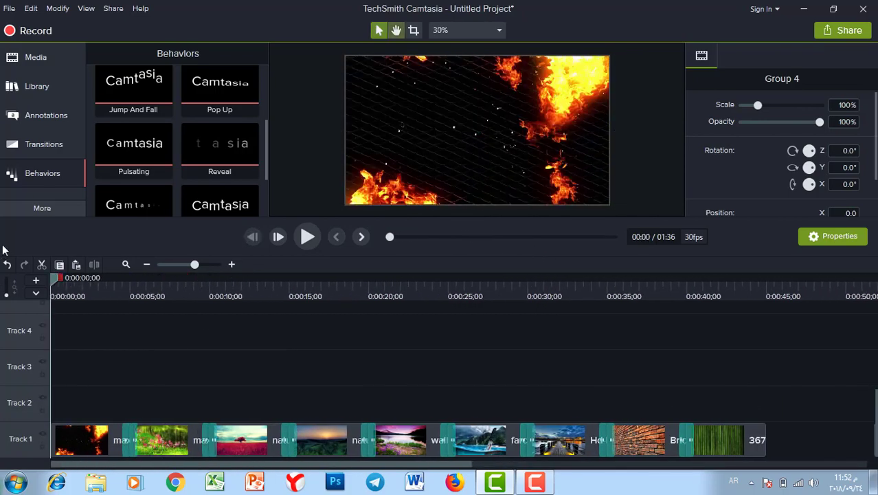
pyautogui.press('space')
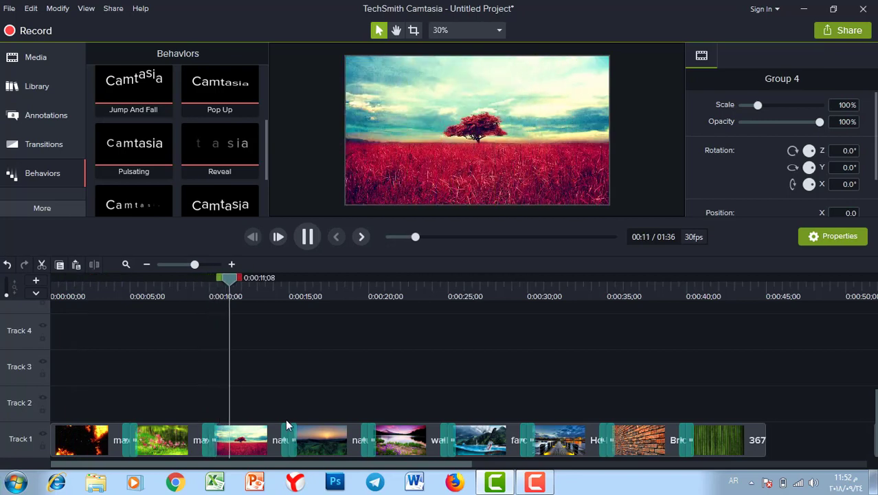
# Play the second image sequence with its custom transitions from 0:00:49;28.
pyautogui.moveTo(298, 429); pyautogui.dragTo(617, 472)
pyautogui.click(346, 296)
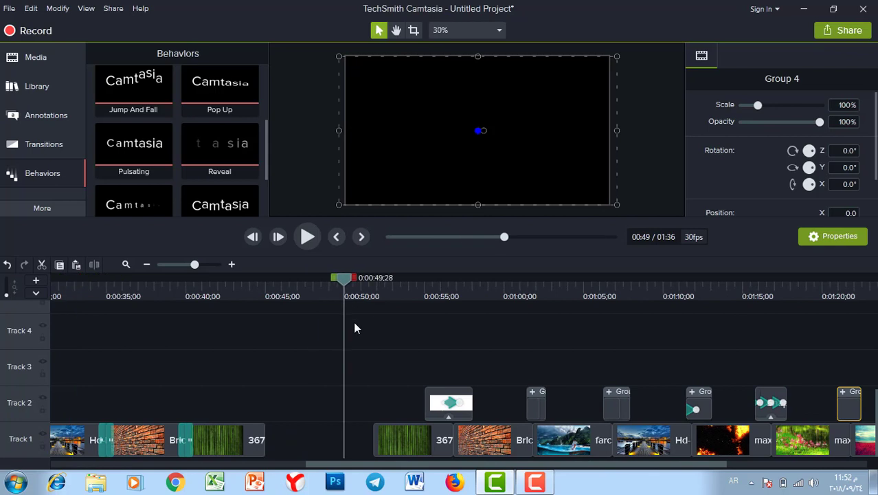
pyautogui.press('space')
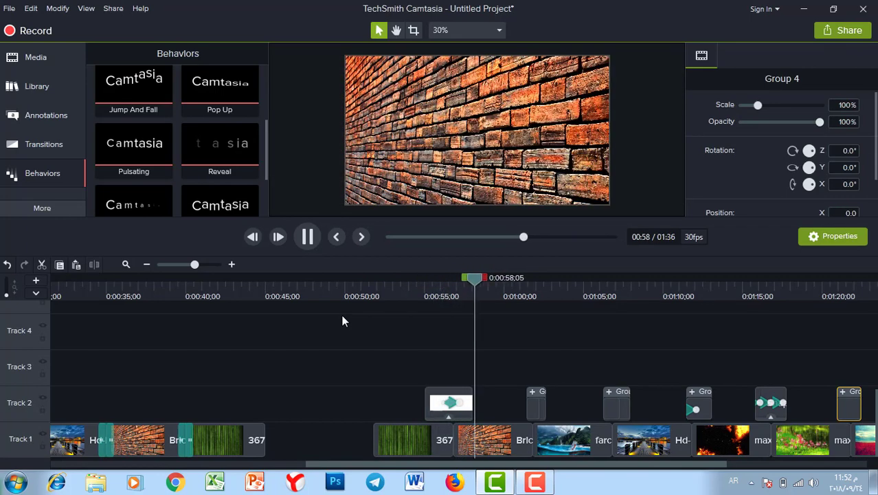
# Stop the playback and expand the Music Tracks folder in the Camtasia 2018 library.
pyautogui.click(37, 86)
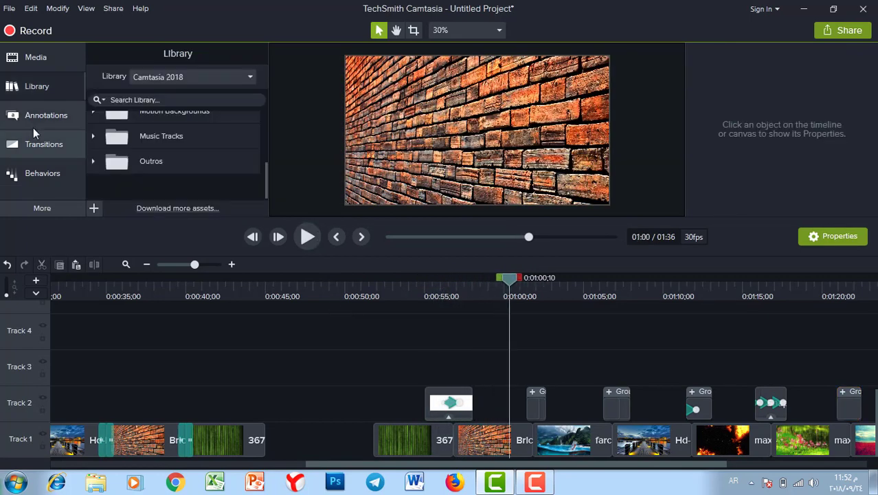
pyautogui.click(33, 123)
pyautogui.click(41, 61)
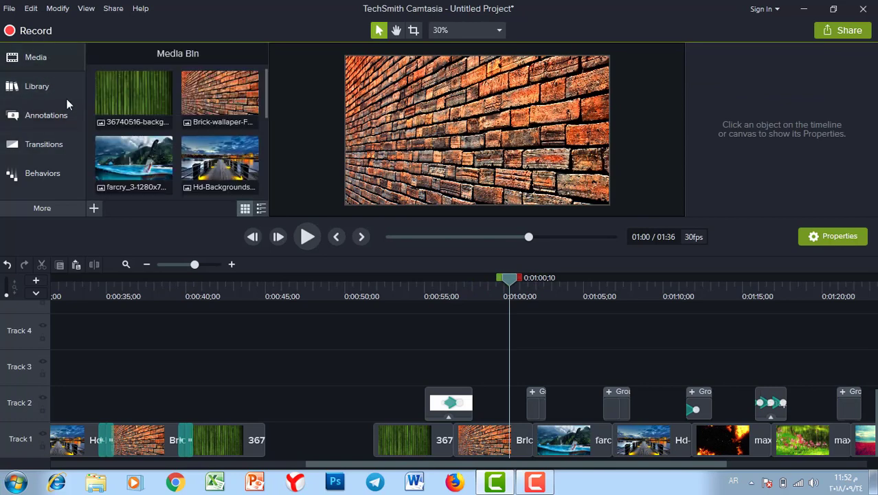
pyautogui.click(24, 87)
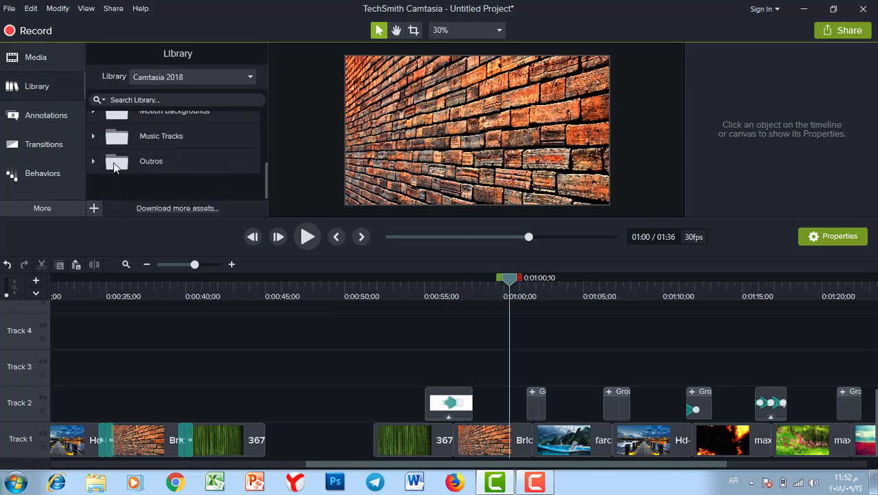
pyautogui.click(93, 137)
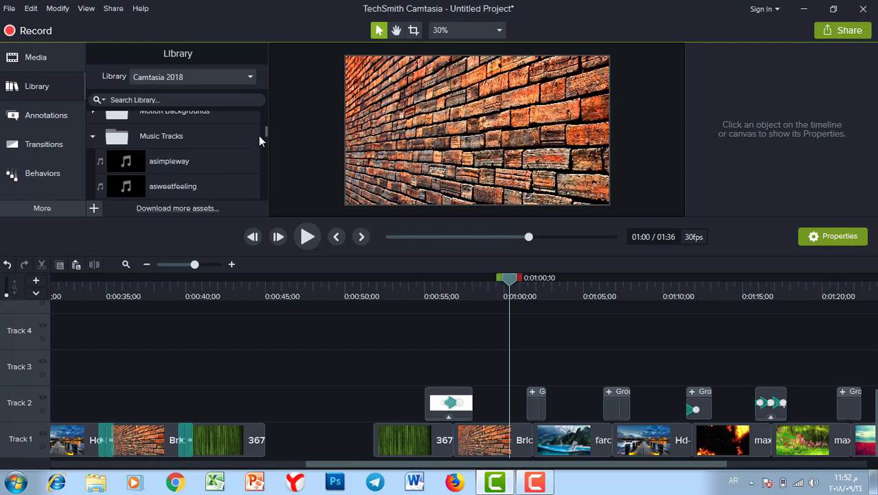
# Place the videogamemusic track on Track 3 at the start of the second image sequence and lower the system volume to about 39.
pyautogui.moveTo(261, 131); pyautogui.dragTo(262, 192)
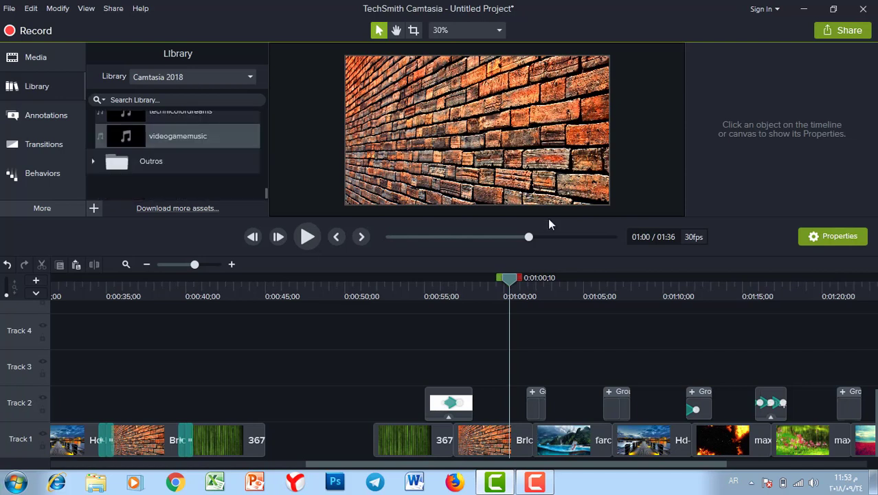
pyautogui.moveTo(326, 328); pyautogui.dragTo(397, 378)
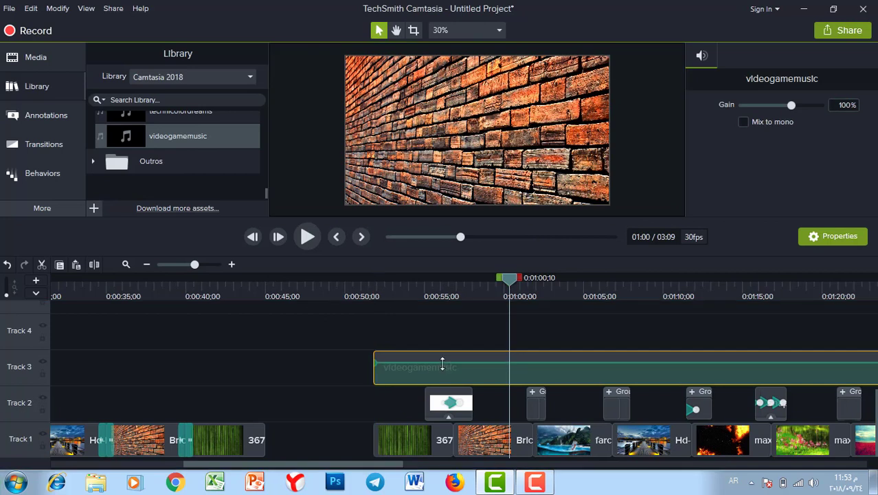
pyautogui.click(812, 482)
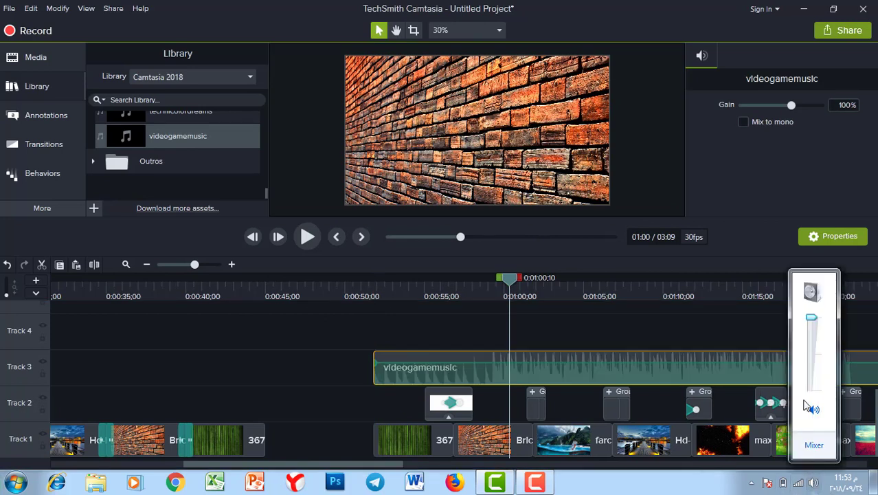
pyautogui.moveTo(816, 358); pyautogui.dragTo(816, 367)
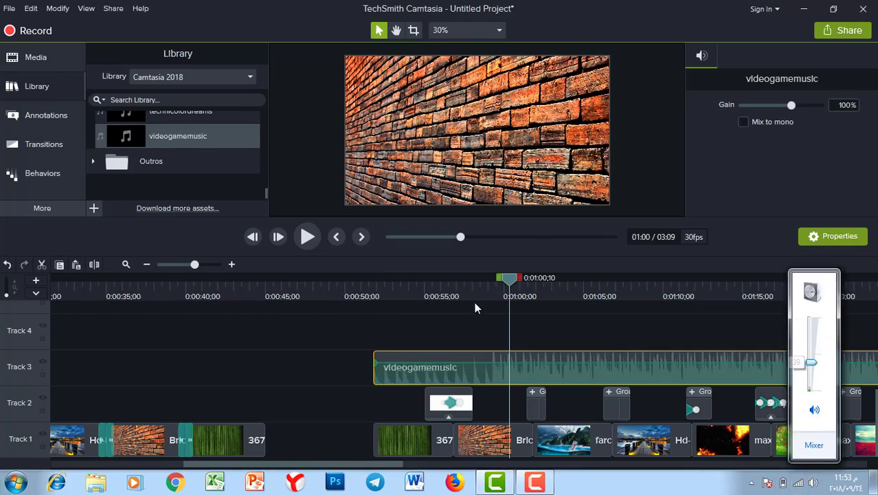
# Play the second image sequence with the music from 0:00:51;17 and return the playhead to 0:00:51;11.
pyautogui.moveTo(506, 280); pyautogui.dragTo(366, 288)
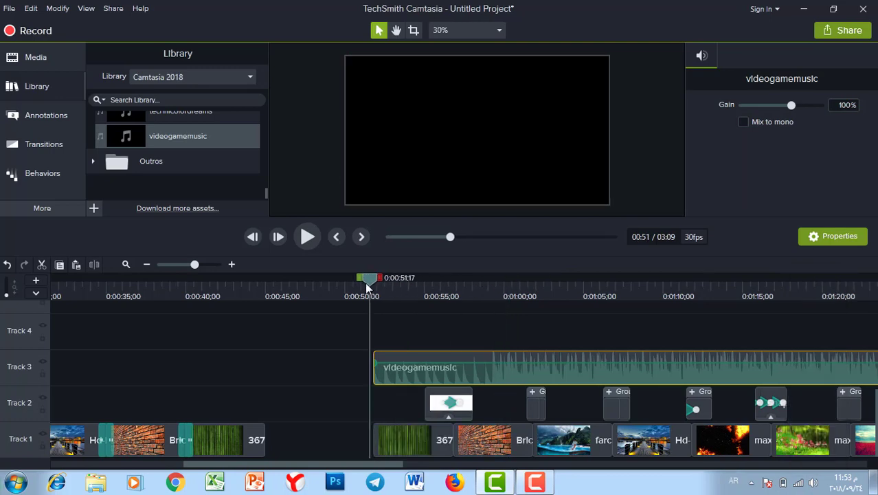
pyautogui.press('space')
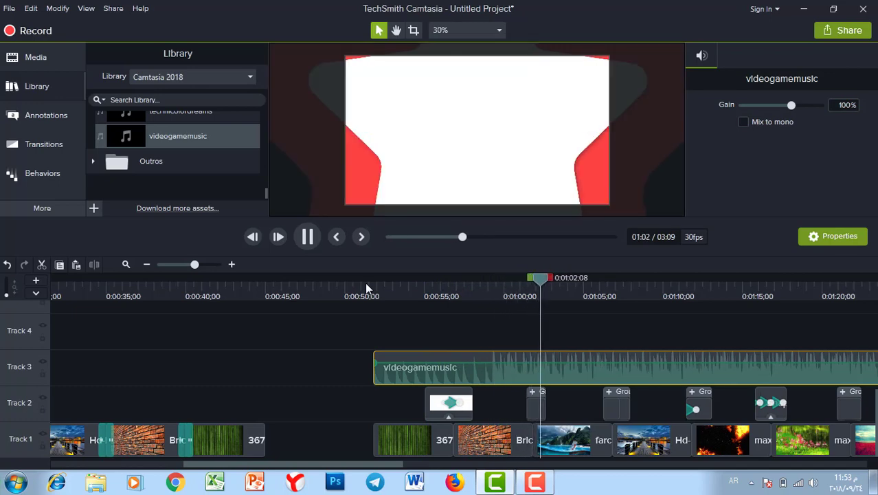
pyautogui.press('space')
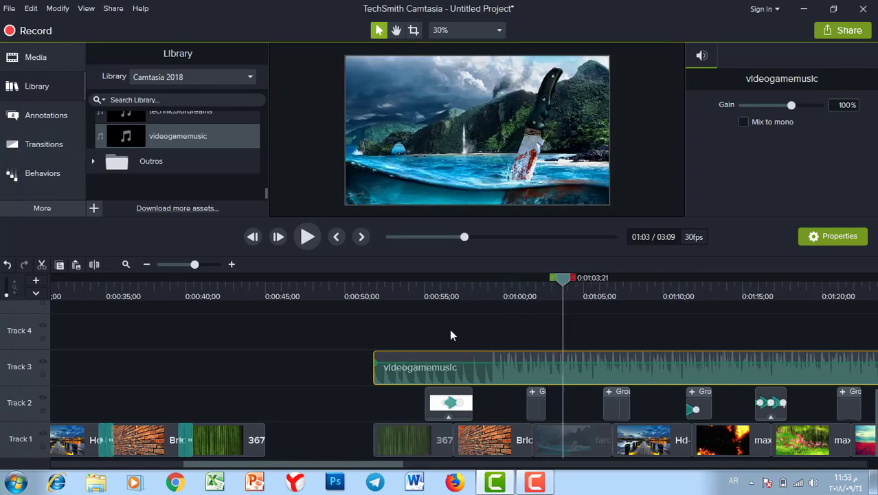
pyautogui.moveTo(562, 282); pyautogui.dragTo(366, 281)
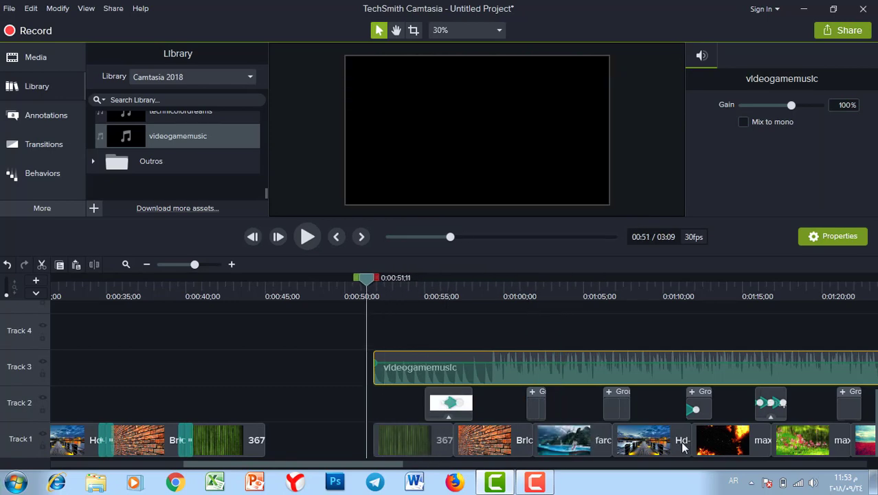
# Apply the Pulsating behavior to the first eight images of the second sequence on Track 1.
pyautogui.moveTo(353, 437); pyautogui.dragTo(767, 430)
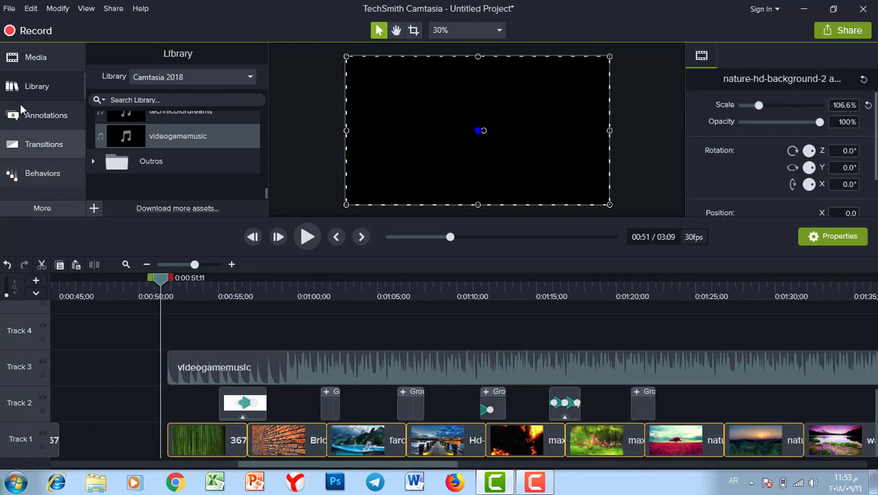
pyautogui.click(39, 173)
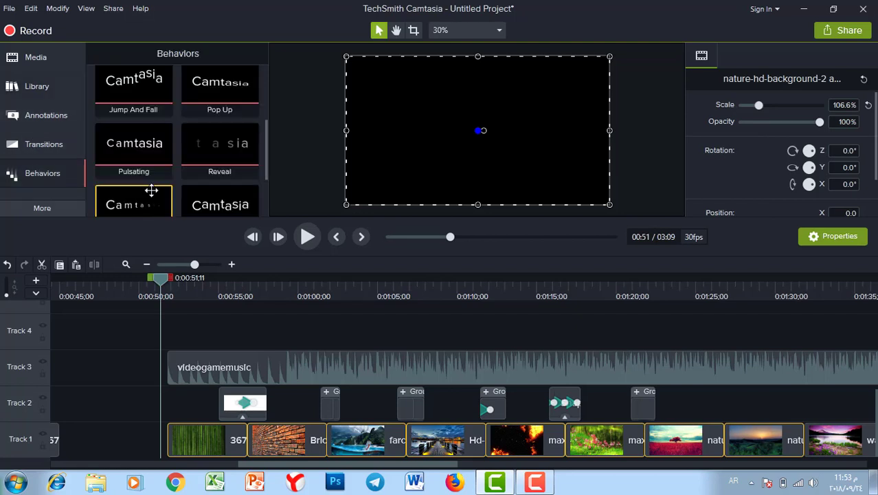
pyautogui.moveTo(264, 134); pyautogui.dragTo(260, 153)
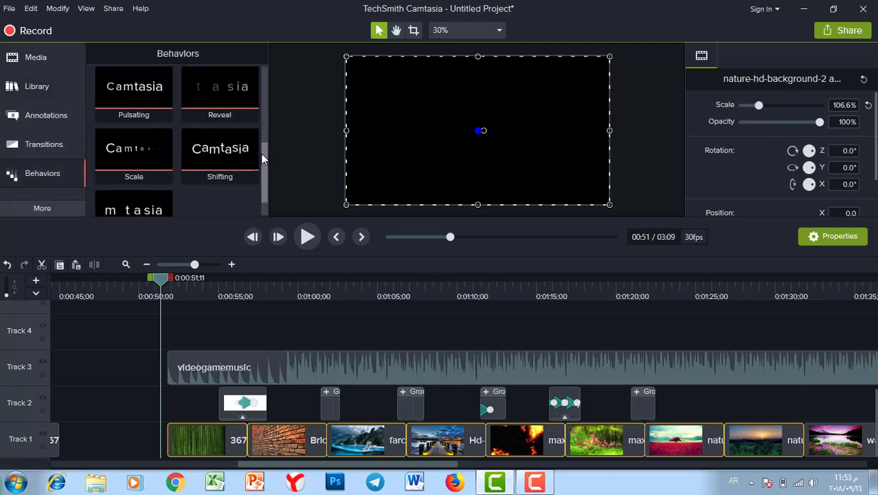
pyautogui.moveTo(250, 287); pyautogui.dragTo(233, 439)
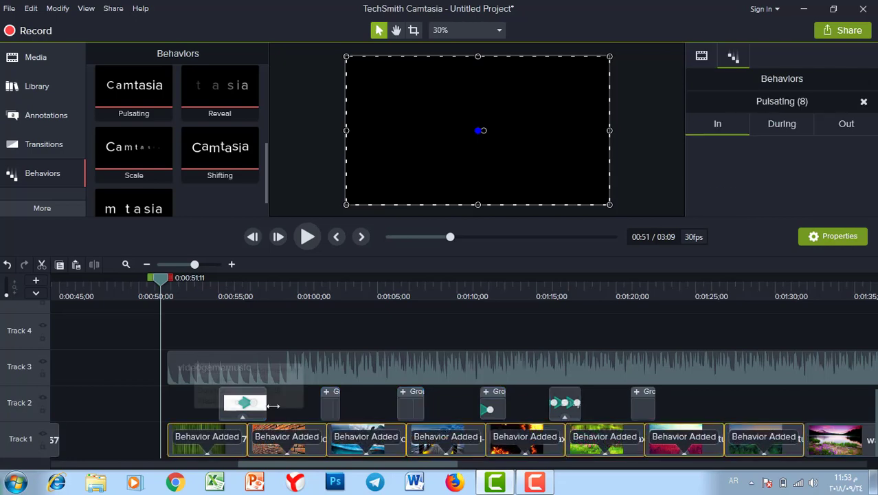
# Delete the last two images of the second sequence on Track 1.
pyautogui.moveTo(270, 464); pyautogui.dragTo(412, 481)
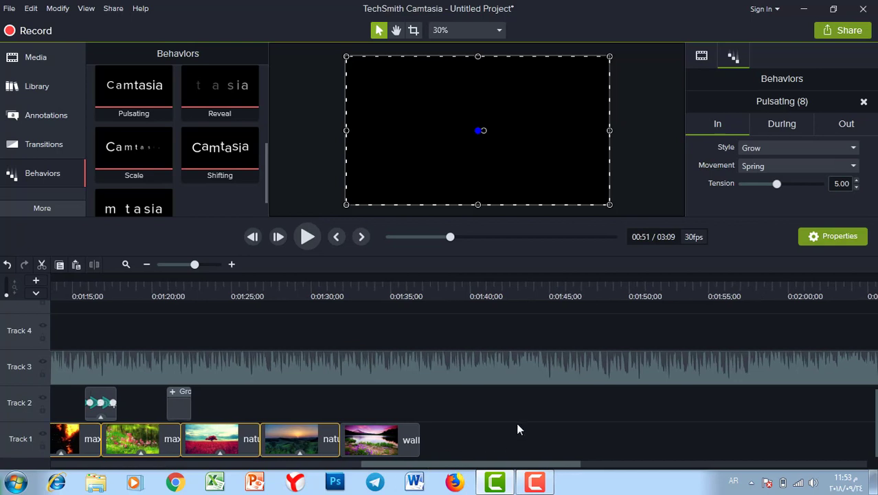
pyautogui.click(488, 432)
pyautogui.click(301, 438)
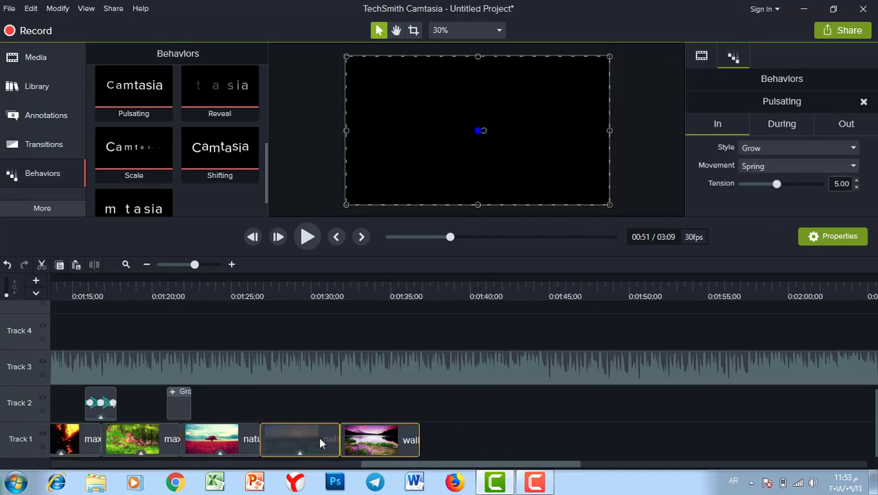
pyautogui.press('Delete')
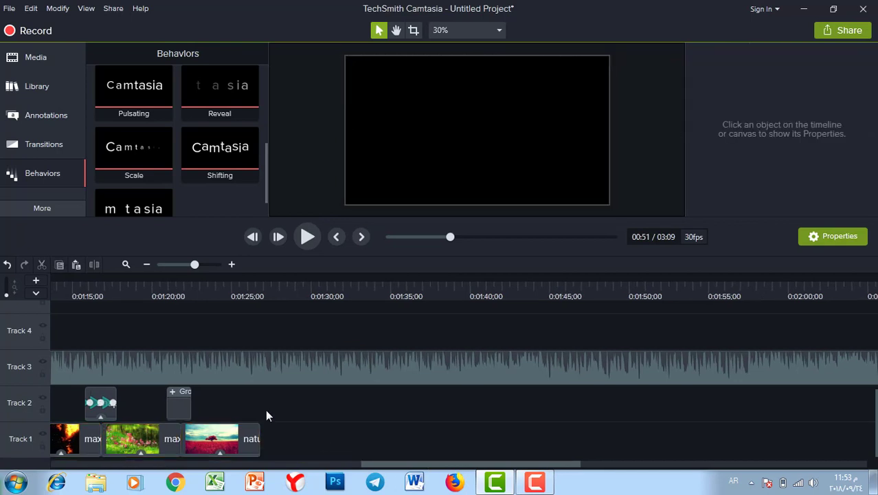
# Play the pulsating images with the music from 0:00:51;11 through the first few transitions.
pyautogui.moveTo(385, 467); pyautogui.dragTo(217, 467)
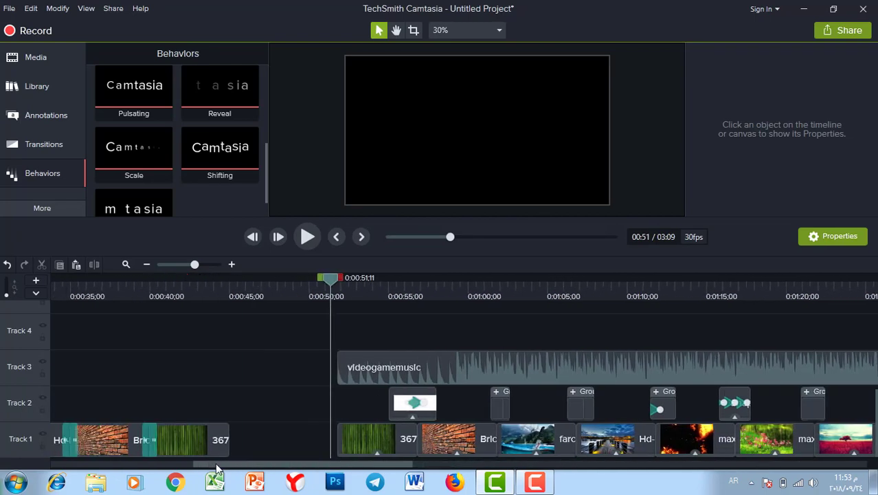
pyautogui.press('space')
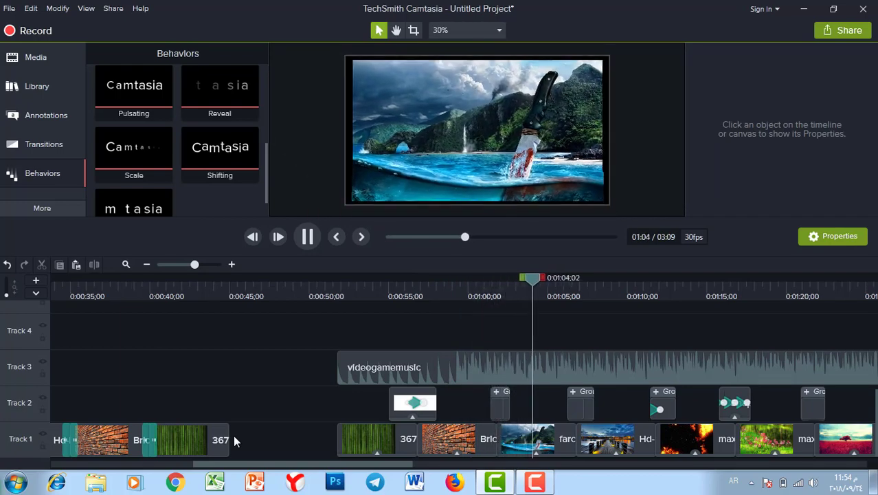
pyautogui.press('space')
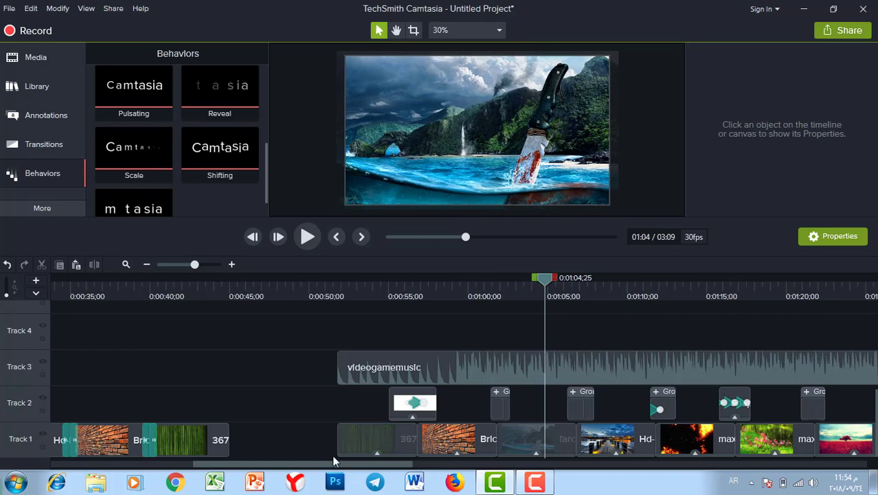
# Extend the red tree image at the end of Track 1 to about 0:01:33.
pyautogui.moveTo(371, 465); pyautogui.dragTo(508, 467)
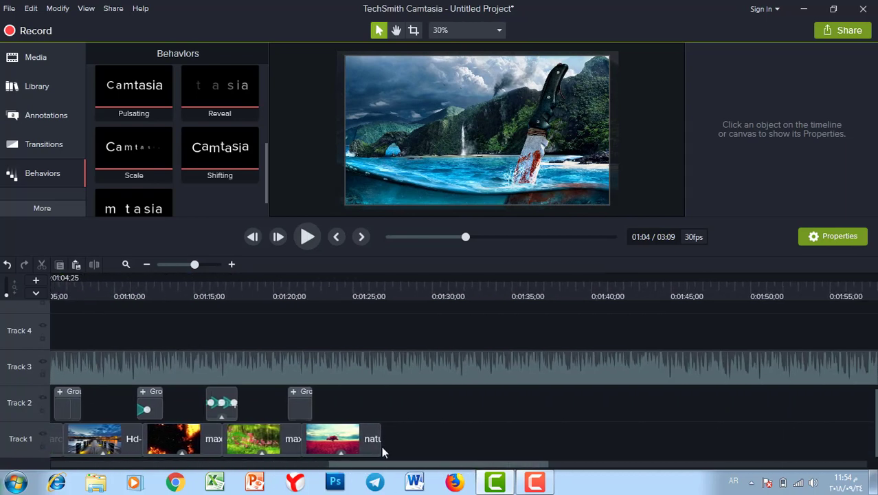
pyautogui.click(333, 438)
pyautogui.click(333, 366)
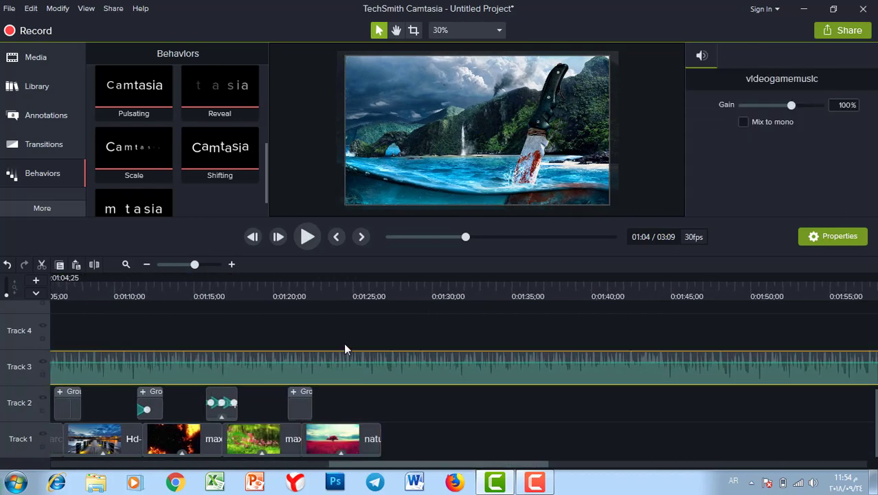
pyautogui.click(335, 298)
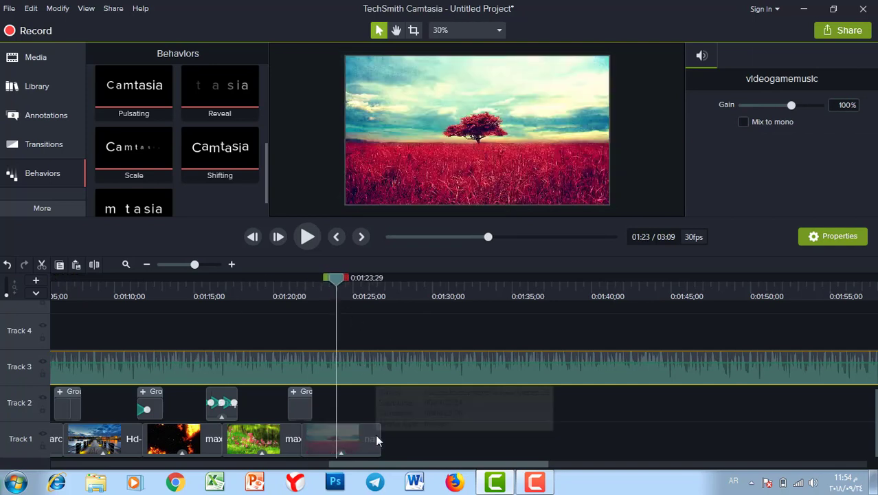
pyautogui.moveTo(379, 434); pyautogui.dragTo(488, 429)
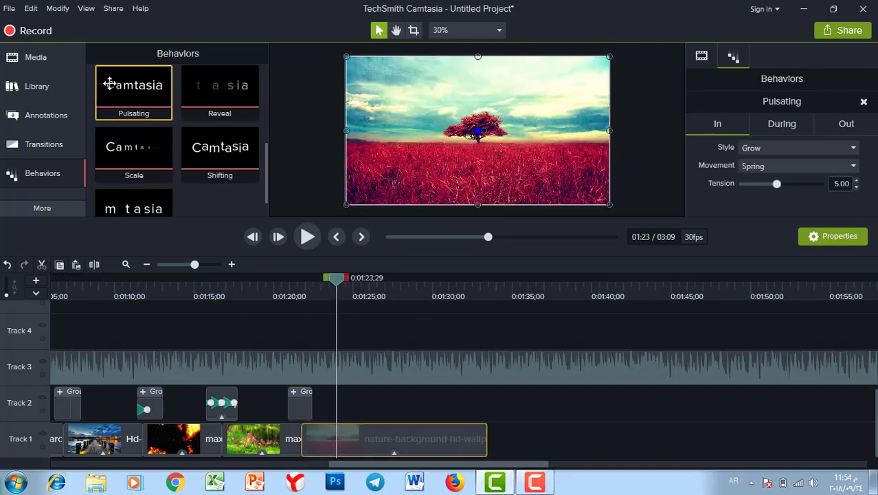
# Add the Tilt Left animation to the extended red tree image on Track 1.
pyautogui.click(42, 144)
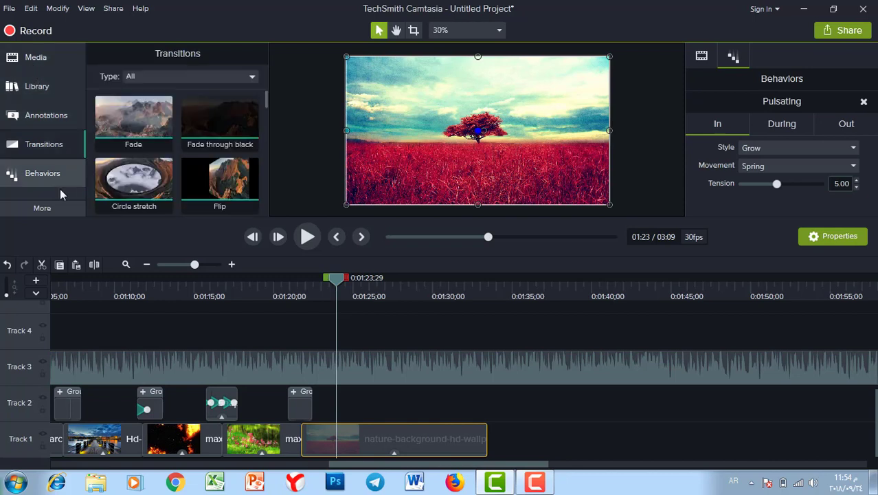
pyautogui.click(38, 207)
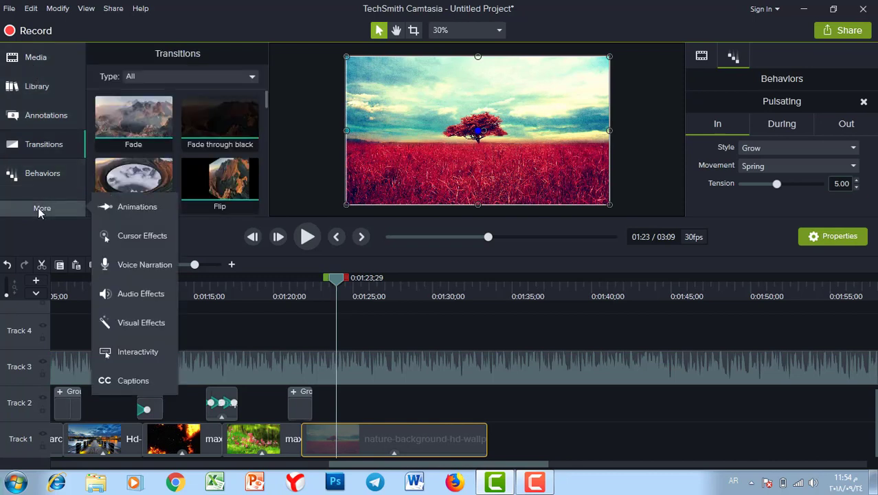
pyautogui.click(122, 208)
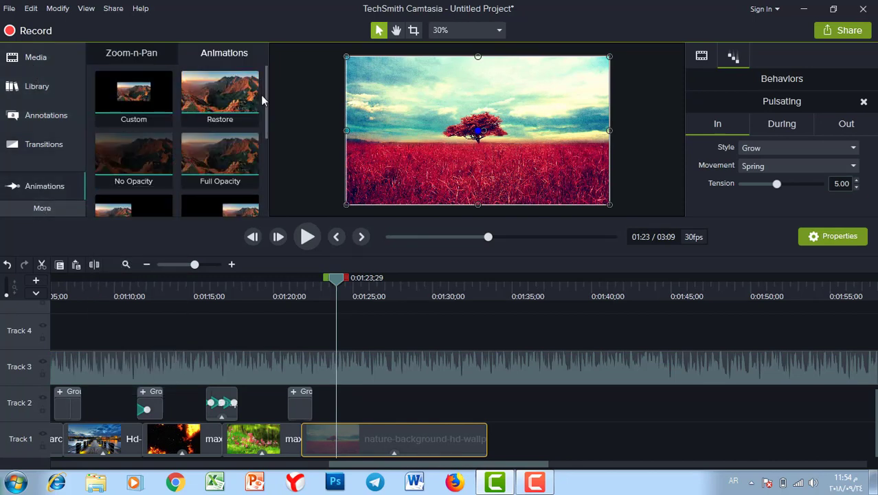
pyautogui.scroll(-3, 264, 111)
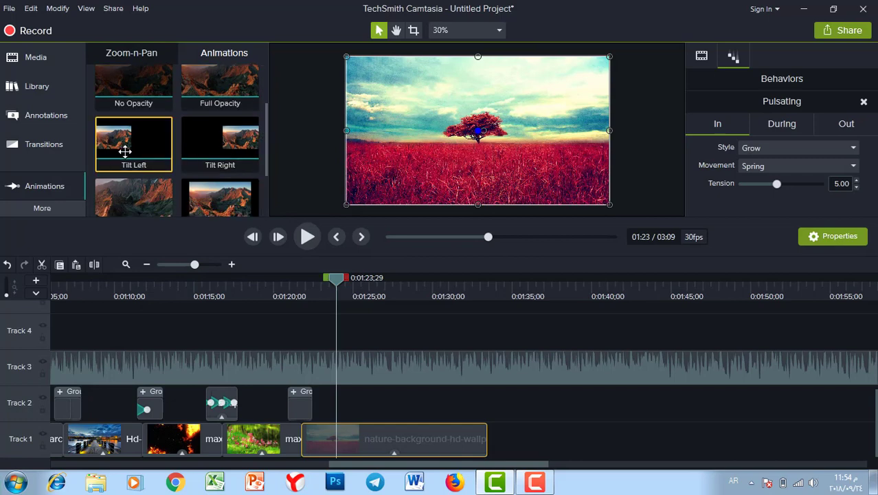
pyautogui.moveTo(124, 151); pyautogui.dragTo(375, 447)
# Move the Tilt Left animation earlier on the red tree image, ending at about 0:01:24, and play the result.
pyautogui.moveTo(369, 277); pyautogui.dragTo(293, 295)
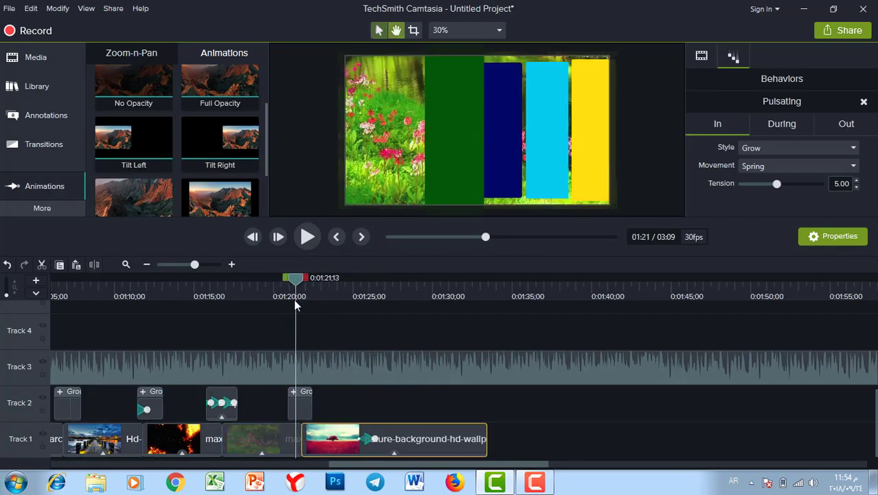
pyautogui.press('space')
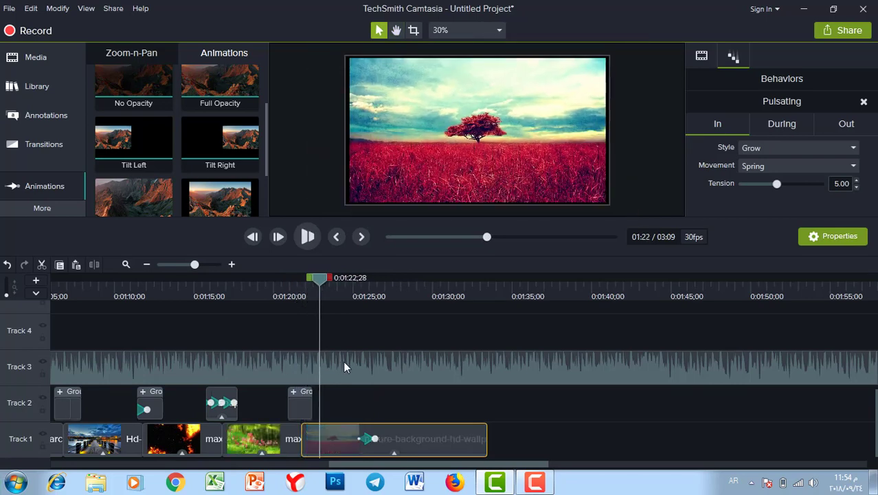
pyautogui.press('space')
pyautogui.moveTo(371, 438); pyautogui.dragTo(334, 438)
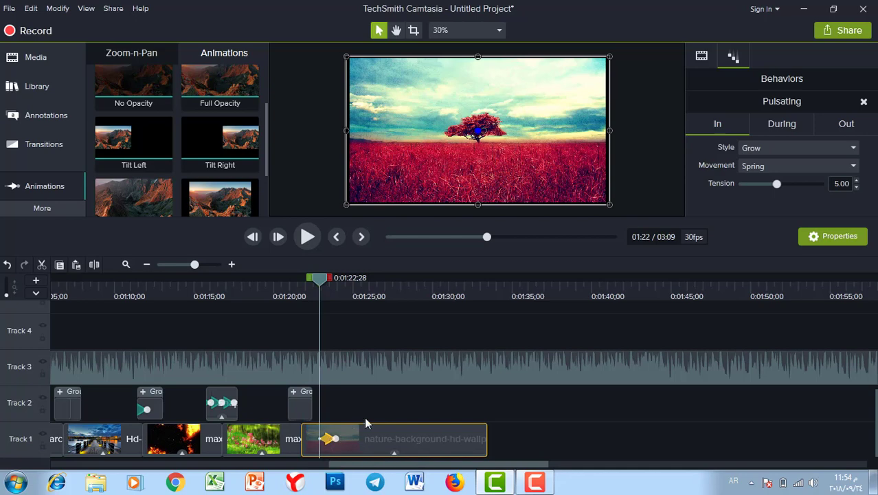
pyautogui.press('space')
pyautogui.press('space')
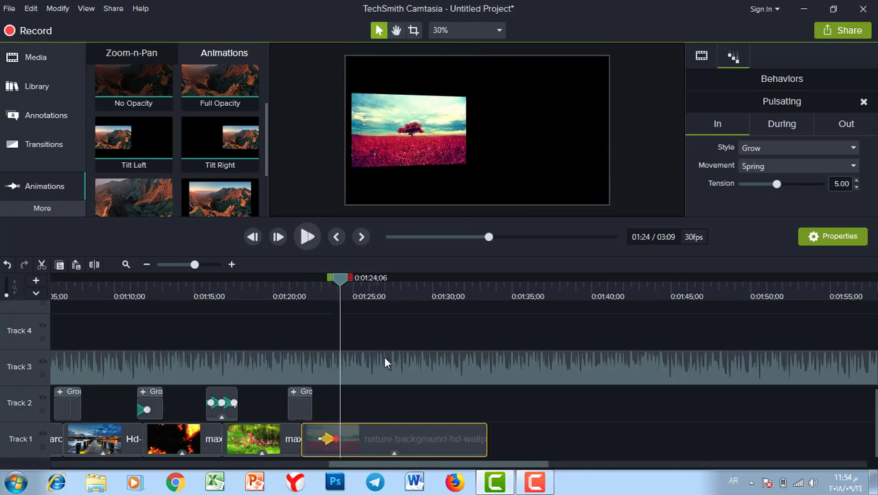
# Add a plain text callout on Track 2 at 0:01:24;06 and place it in the canvas's upper-right area beside the tilted image.
pyautogui.click(37, 115)
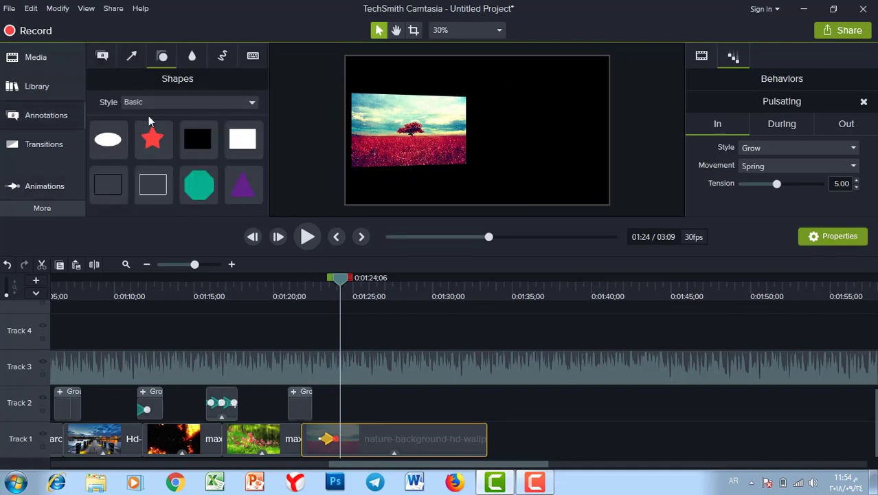
pyautogui.click(103, 57)
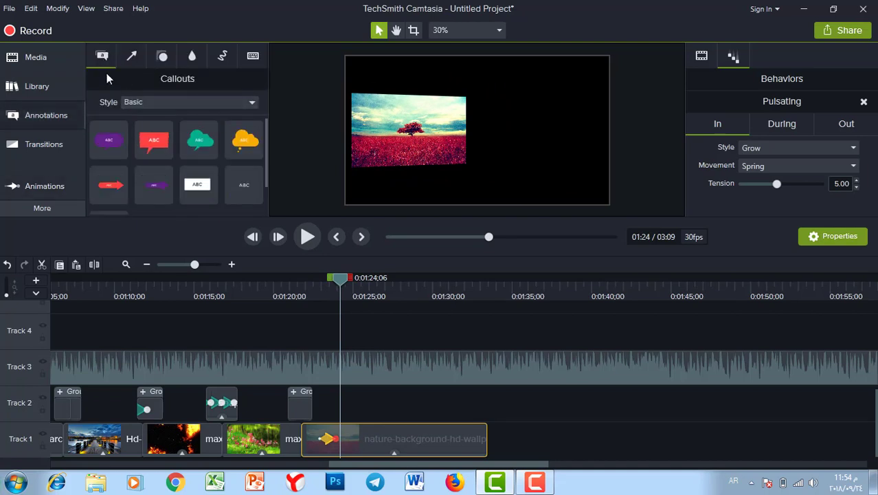
pyautogui.moveTo(322, 311); pyautogui.dragTo(342, 408)
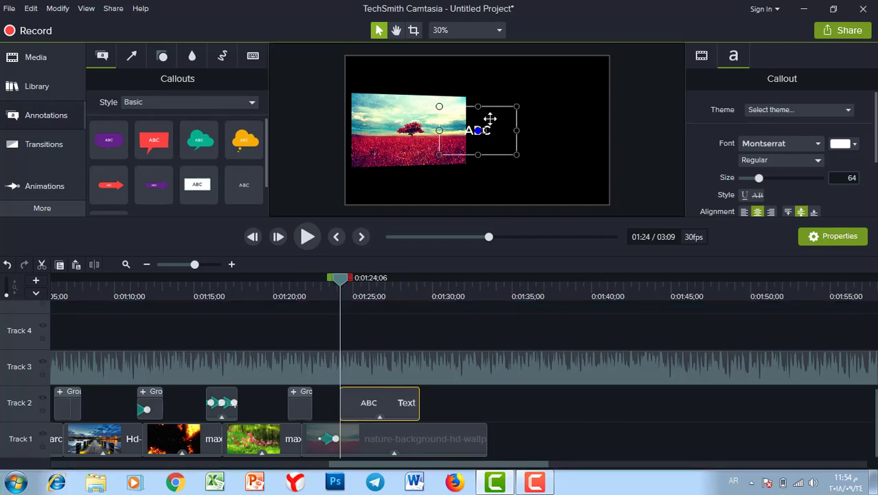
pyautogui.moveTo(494, 126); pyautogui.dragTo(566, 101)
# Write "كرافيك" in Microsoft Word, copy it, and return to Camtasia to paste it over the callout's ABC text.
pyautogui.doubleClick(566, 103)
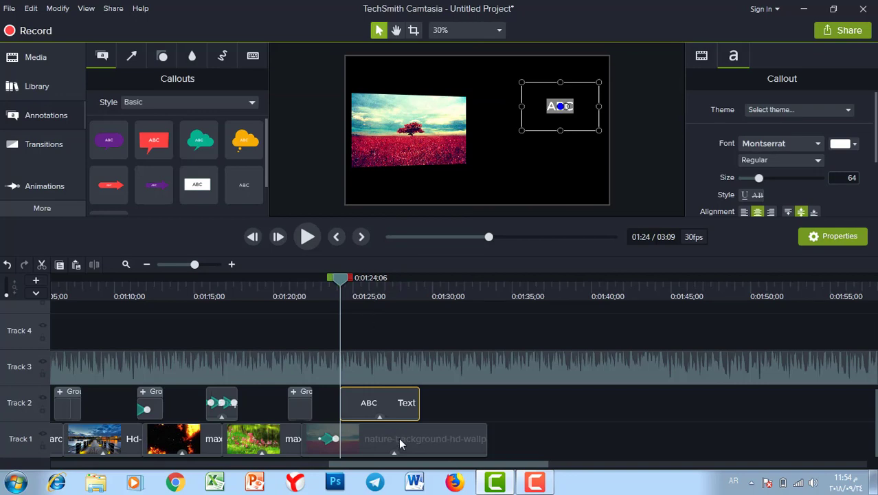
pyautogui.click(415, 480)
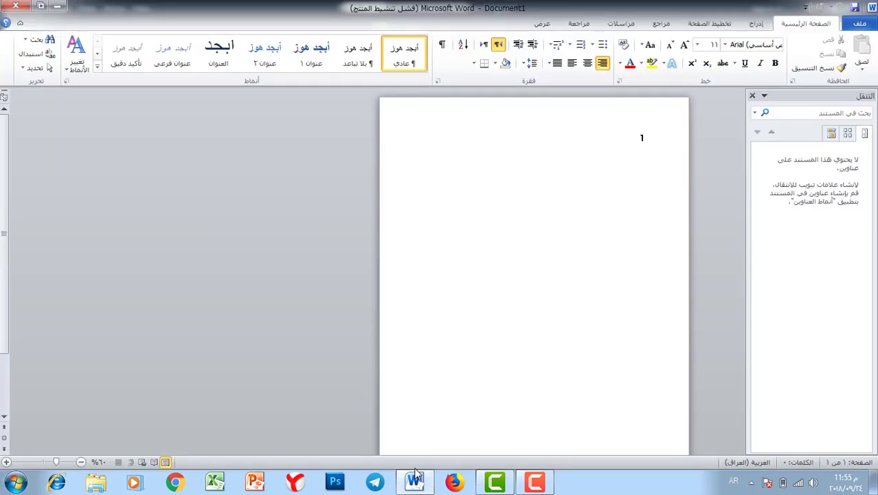
pyautogui.doubleClick(635, 137)
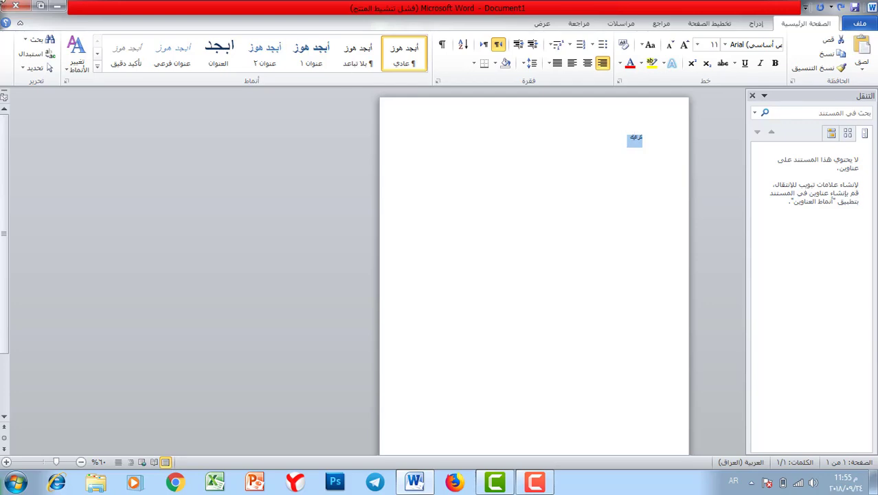
pyautogui.click(56, 6)
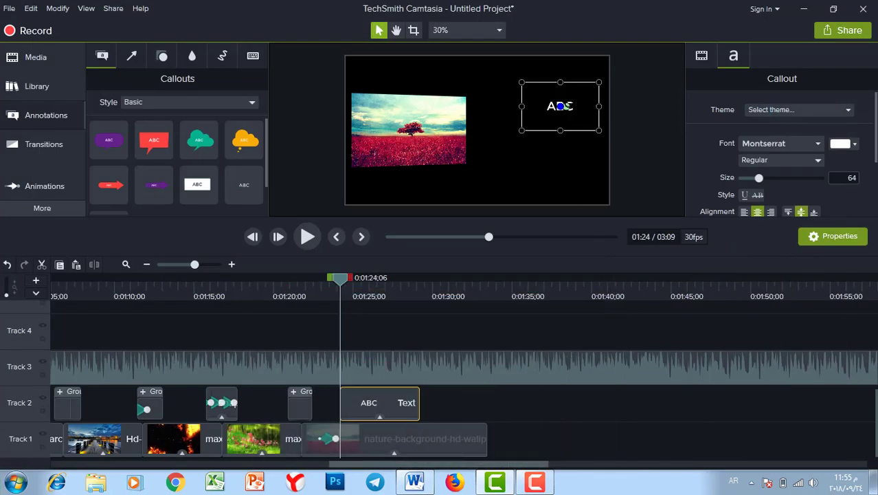
pyautogui.press('BackSpace')
# Format the "كرافيك" callout text as bold, red #FF0000, with a size of 70.
pyautogui.click(766, 178)
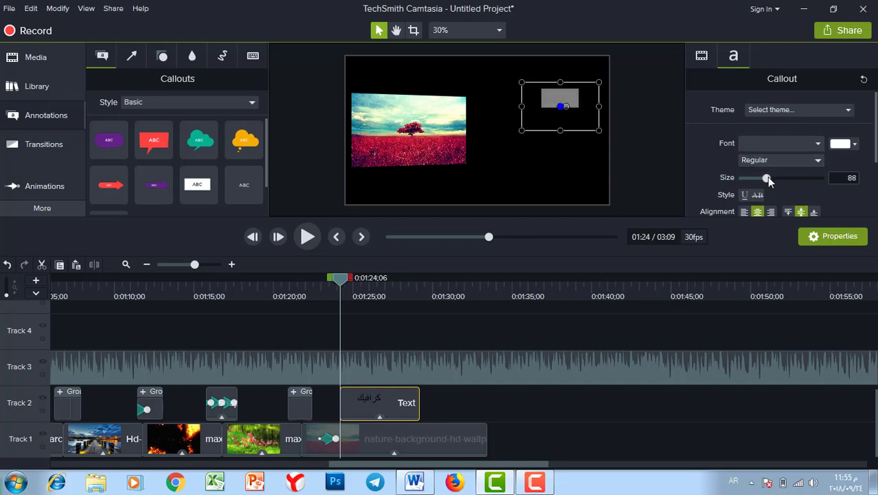
pyautogui.click(855, 144)
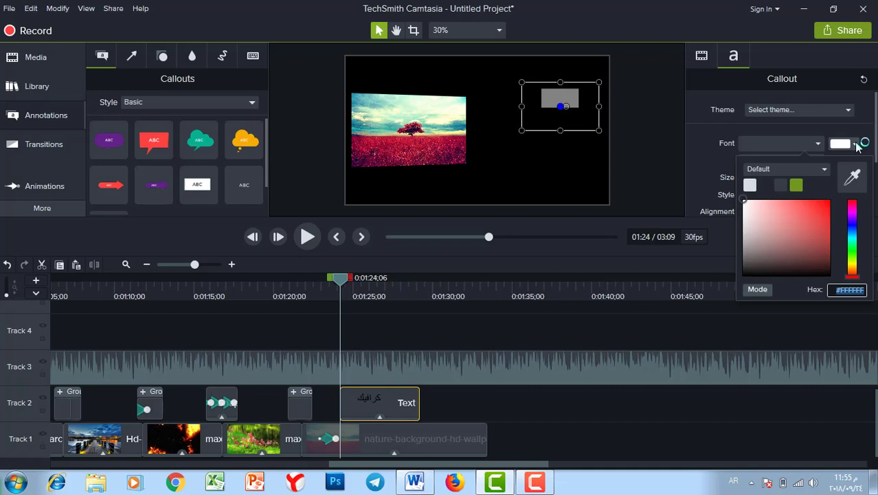
pyautogui.click(827, 204)
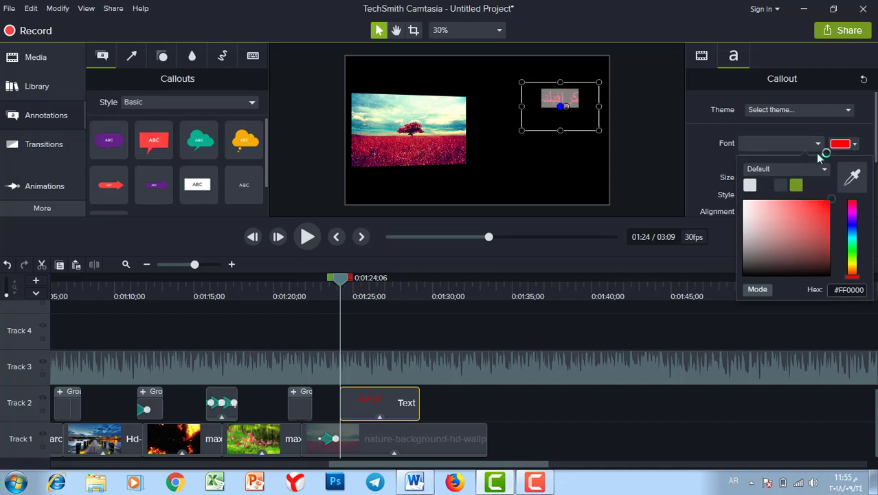
pyautogui.click(831, 132)
pyautogui.click(799, 161)
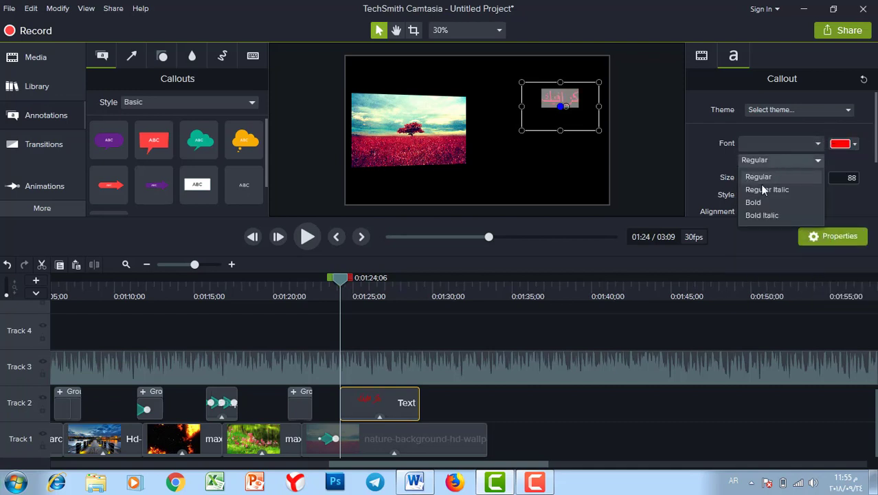
pyautogui.click(759, 200)
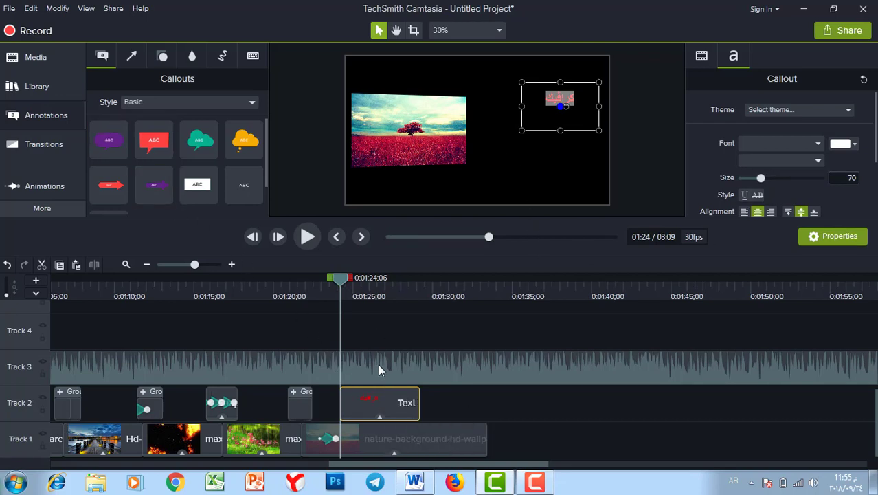
# Move the music clip up to Track 4 and add a second plain text callout on Track 3.
pyautogui.moveTo(376, 362); pyautogui.dragTo(376, 335)
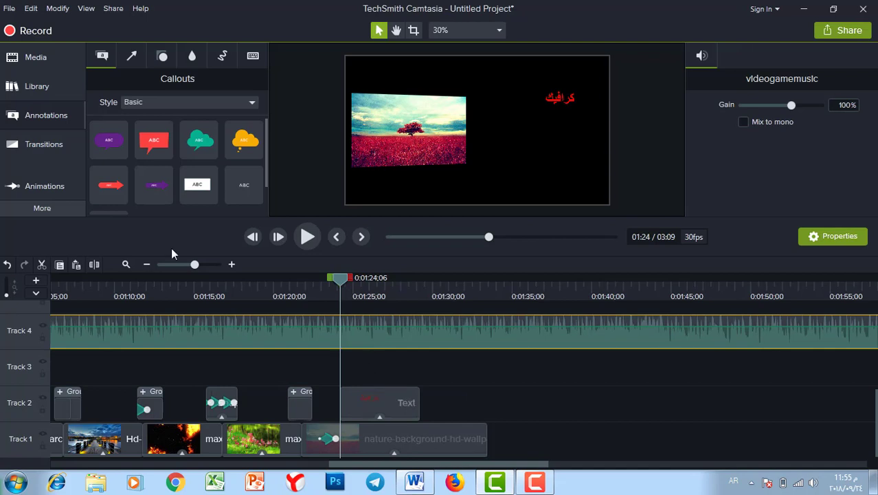
pyautogui.click(244, 187)
pyautogui.moveTo(380, 380); pyautogui.dragTo(379, 380)
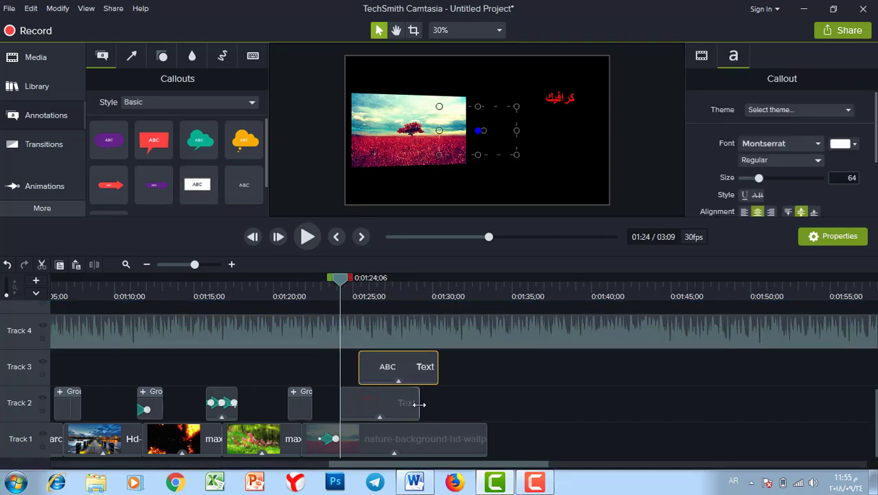
# Extend the Track 2 callout to end with the Track 3 callout, and place the playhead at 0:01:26;13.
pyautogui.moveTo(420, 405); pyautogui.dragTo(459, 402)
pyautogui.click(398, 371)
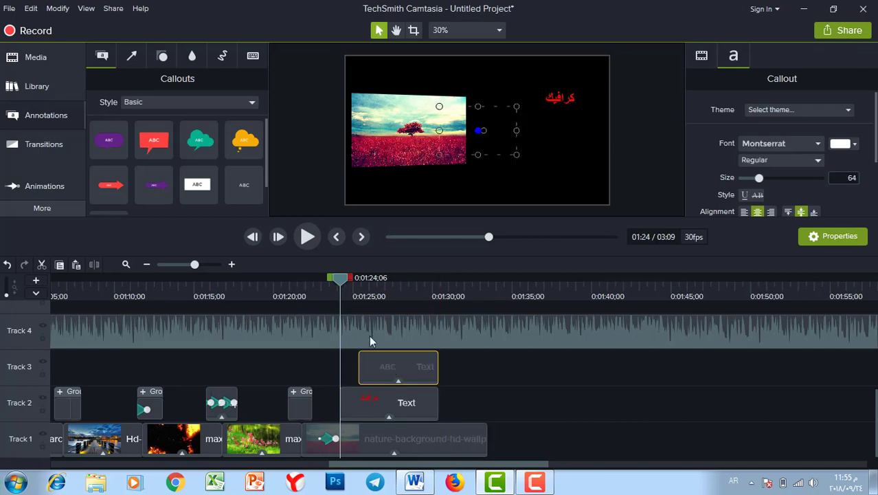
pyautogui.click(376, 283)
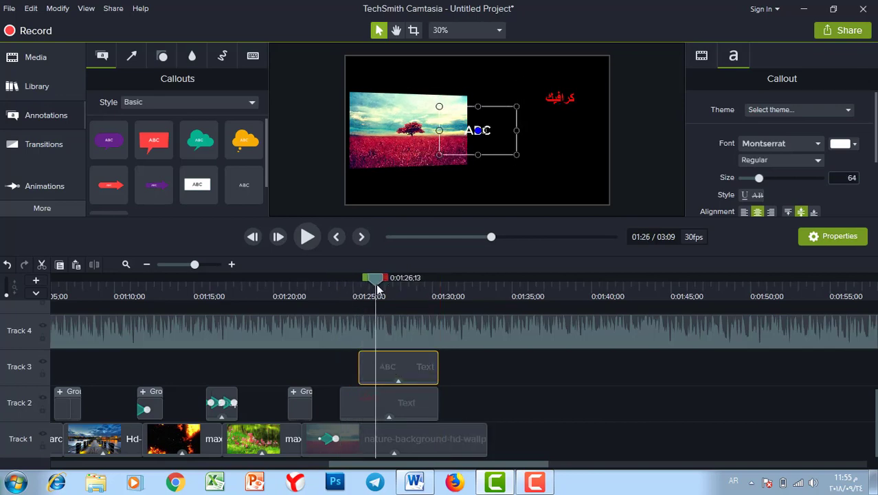
# Write the person's full name on a new line in Word, copy it, and paste it over the Track 3 callout's ABC text.
pyautogui.click(415, 482)
pyautogui.click(588, 169)
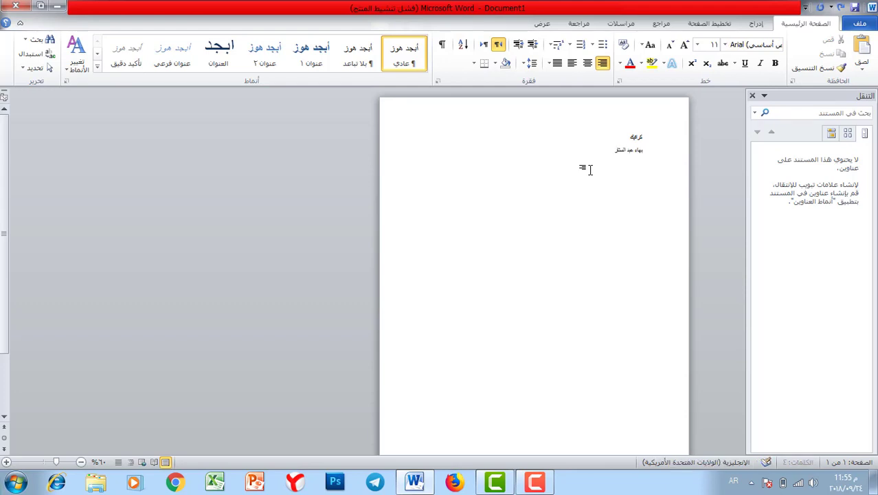
pyautogui.click(619, 165)
pyautogui.tripleClick(623, 151)
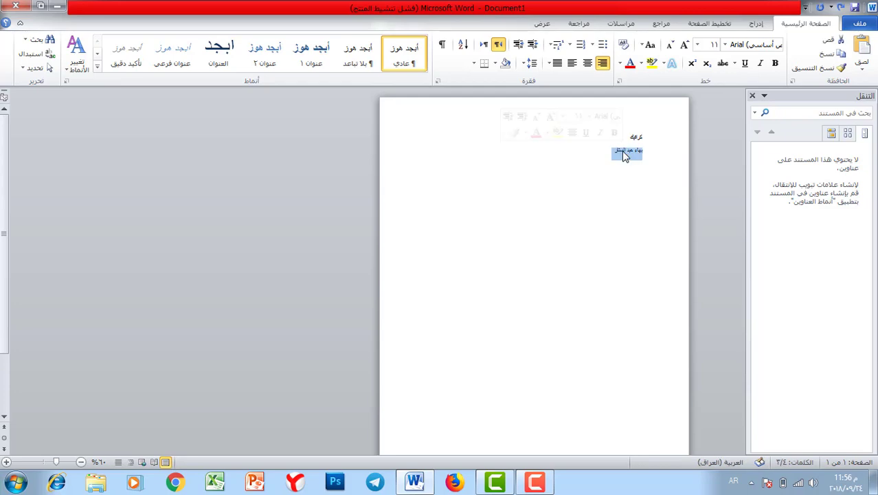
pyautogui.click(62, 6)
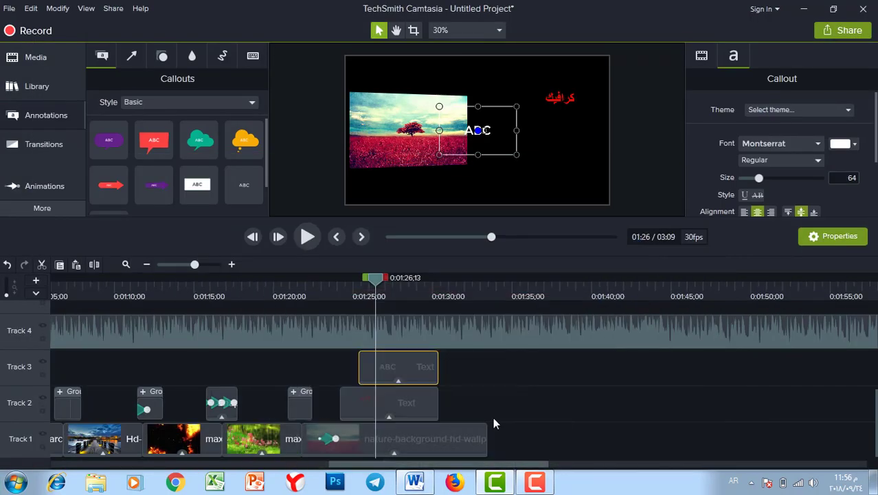
pyautogui.doubleClick(488, 126)
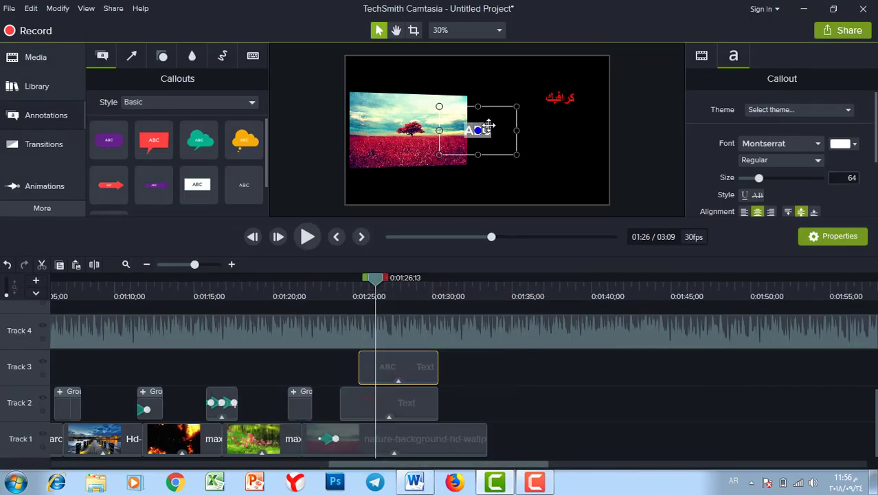
pyautogui.press('BackSpace')
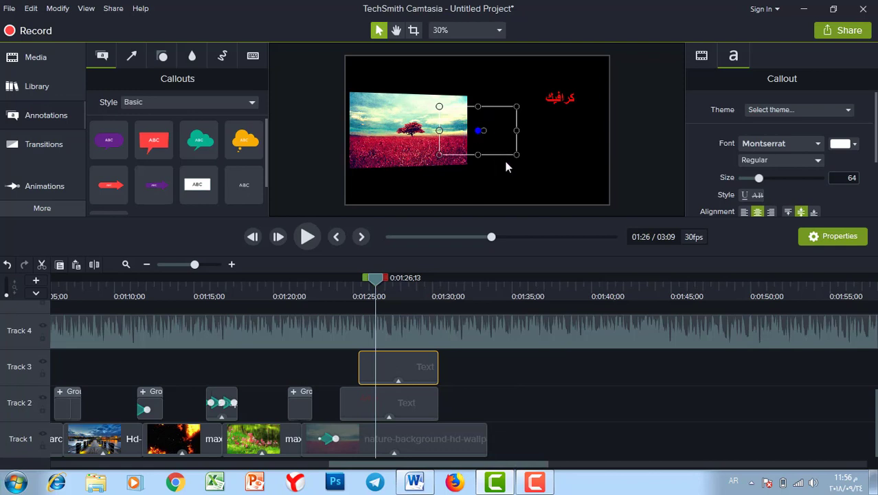
pyautogui.hotkey('ctrl', 'v')
# Format the name callout's text as bold with a size of 78, keeping the white colour.
pyautogui.click(854, 145)
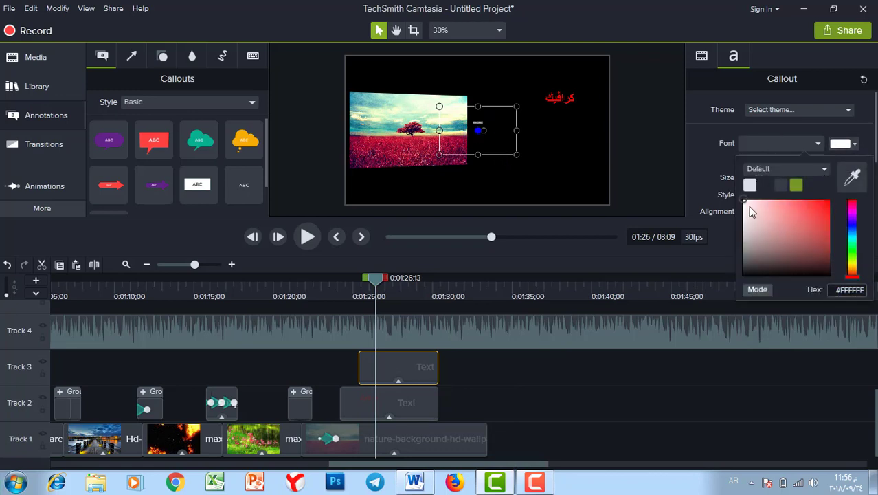
pyautogui.click(833, 130)
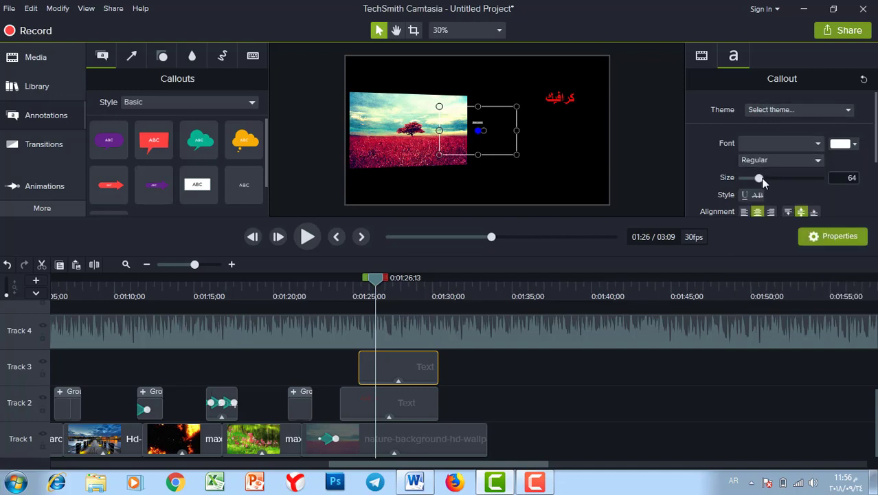
pyautogui.moveTo(761, 178); pyautogui.dragTo(765, 178)
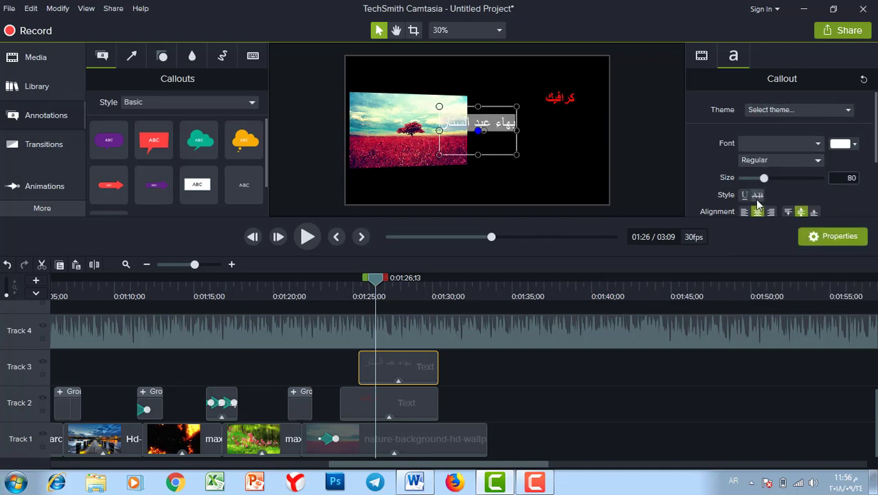
pyautogui.click(773, 162)
pyautogui.click(757, 197)
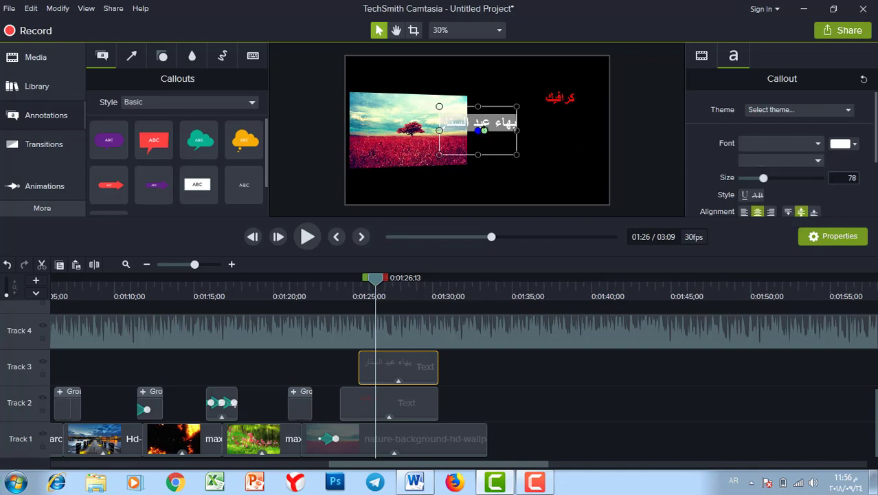
# Move the name callout to the right of the tilted image, directly below the red "كرافيك" text.
pyautogui.click(534, 177)
pyautogui.moveTo(501, 122); pyautogui.dragTo(555, 127)
pyautogui.click(604, 92)
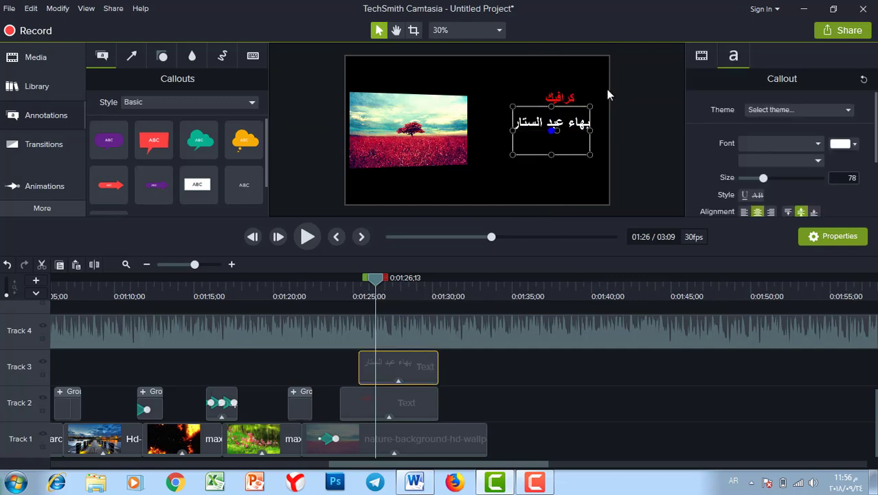
# Reposition the red "كرافيك" callout so it sits centred just above the name text.
pyautogui.click(605, 89)
pyautogui.moveTo(564, 96); pyautogui.dragTo(565, 106)
pyautogui.click(563, 182)
pyautogui.click(558, 101)
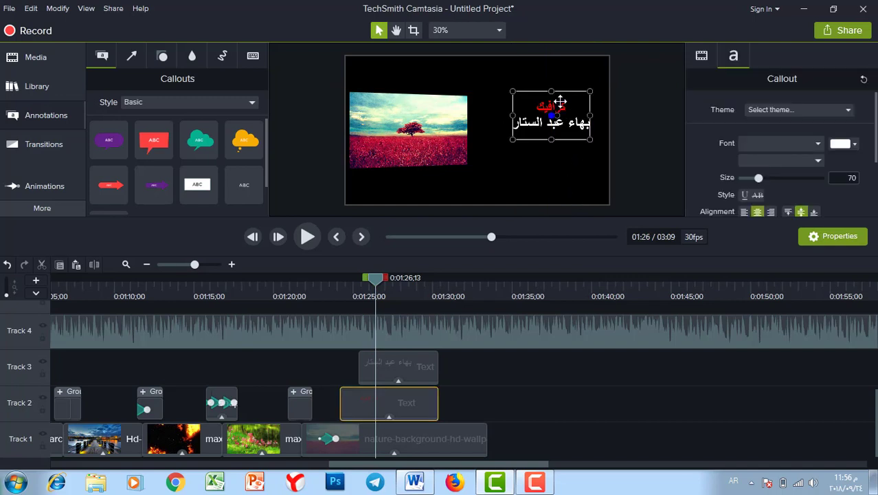
pyautogui.click(566, 119)
pyautogui.moveTo(566, 120); pyautogui.dragTo(565, 119)
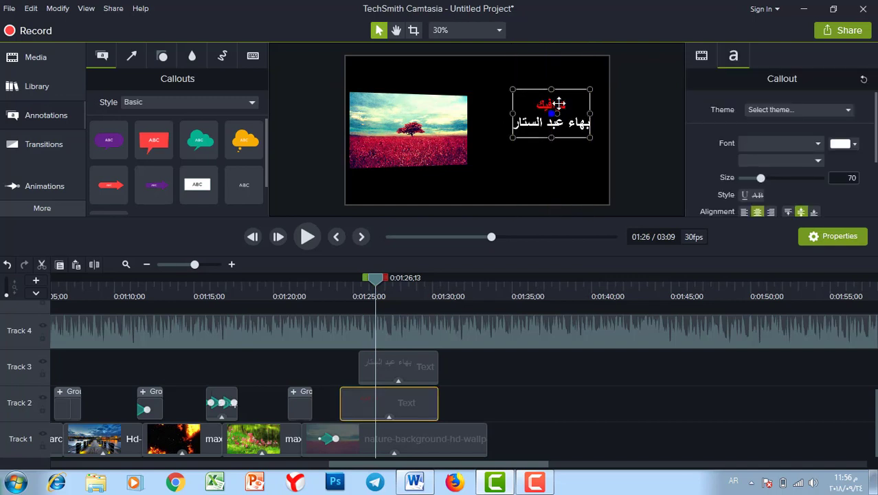
# Select both text callouts and move them together slightly lower on the canvas beside the image.
pyautogui.click(639, 112)
pyautogui.moveTo(469, 389); pyautogui.dragTo(385, 364)
pyautogui.moveTo(575, 121); pyautogui.dragTo(575, 132)
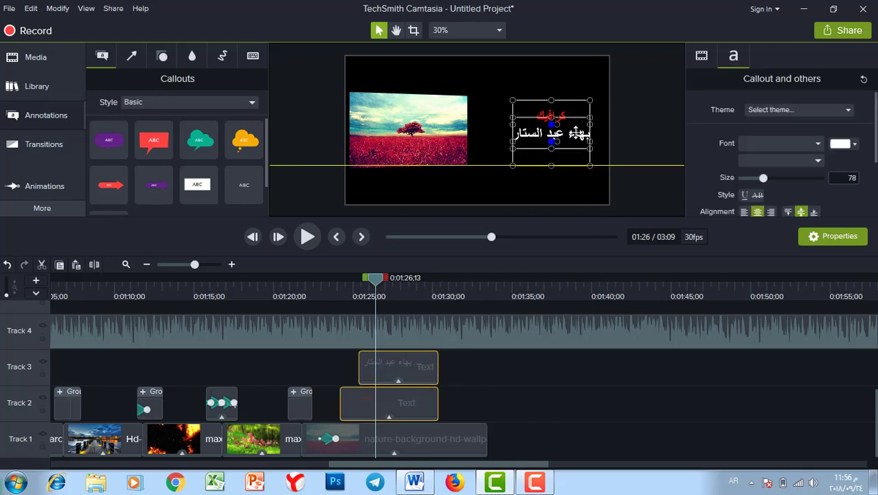
# Apply the Explode behavior to the red "كرافيك" callout on Track 2.
pyautogui.click(414, 398)
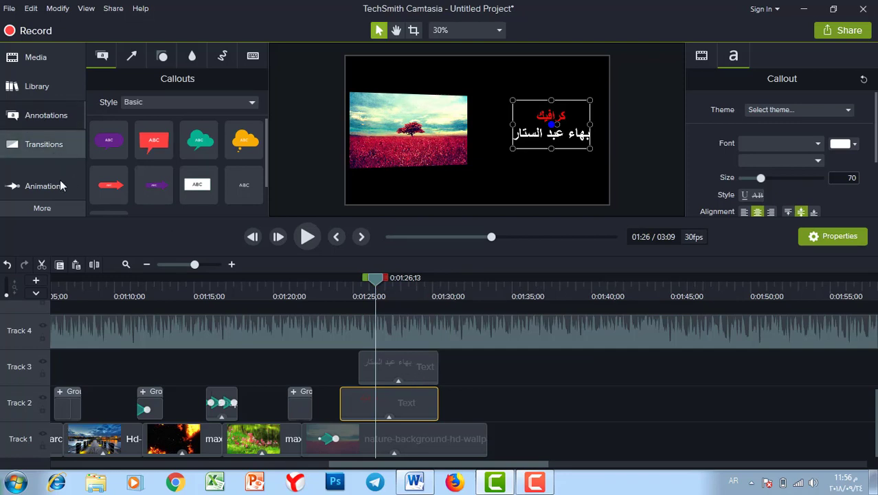
pyautogui.click(44, 209)
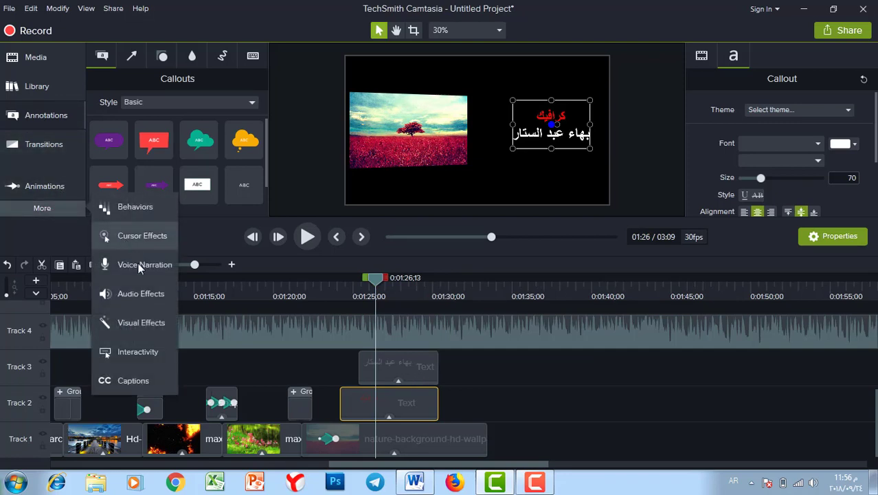
pyautogui.click(131, 205)
pyautogui.scroll(5, 157, 194)
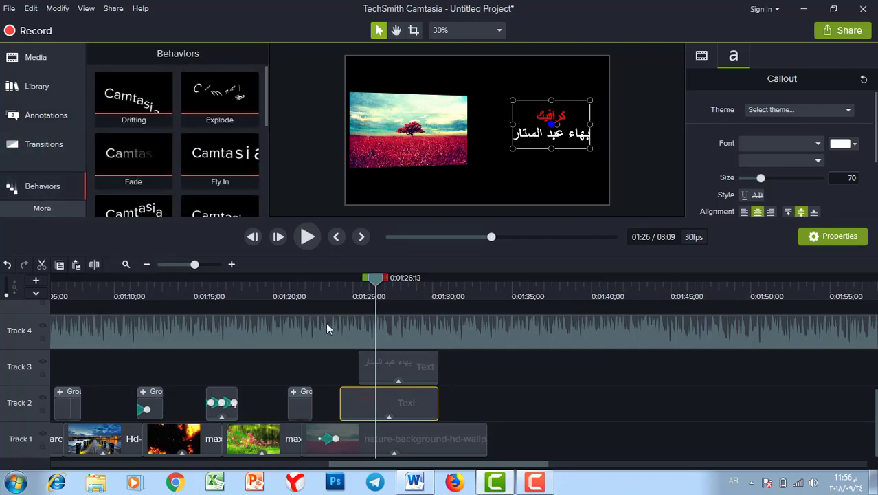
pyautogui.hotkey('ctrl', 'a')
pyautogui.moveTo(220, 96); pyautogui.dragTo(394, 406)
# Apply the Pop Up behavior to the name callout on Track 3 and show its behavior properties.
pyautogui.click(400, 361)
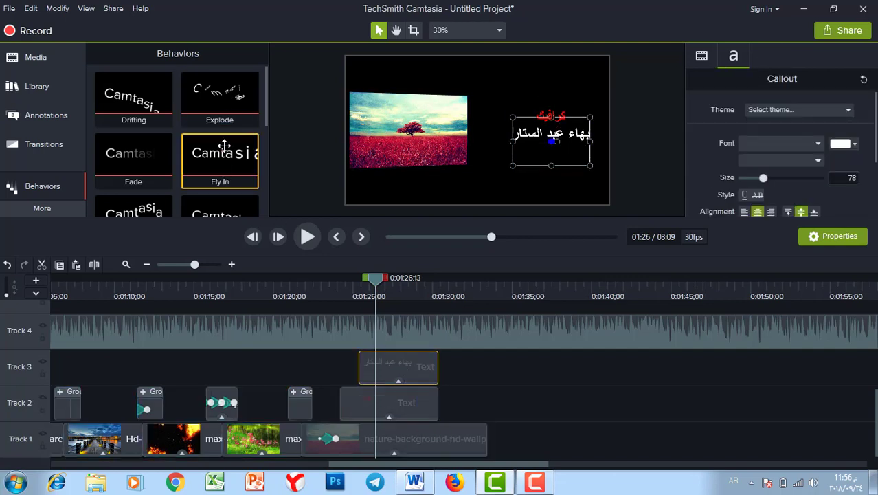
pyautogui.scroll(-2, 121, 97)
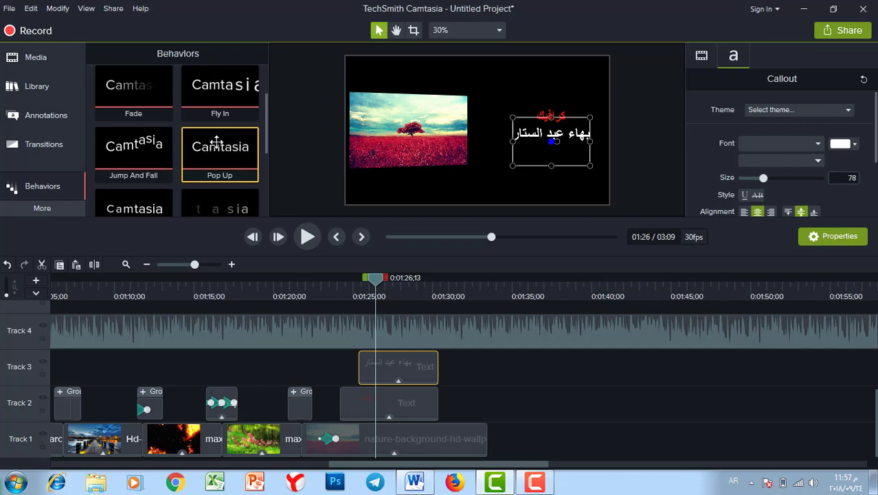
pyautogui.hotkey('ctrl', 'a')
pyautogui.moveTo(220, 146); pyautogui.dragTo(412, 365)
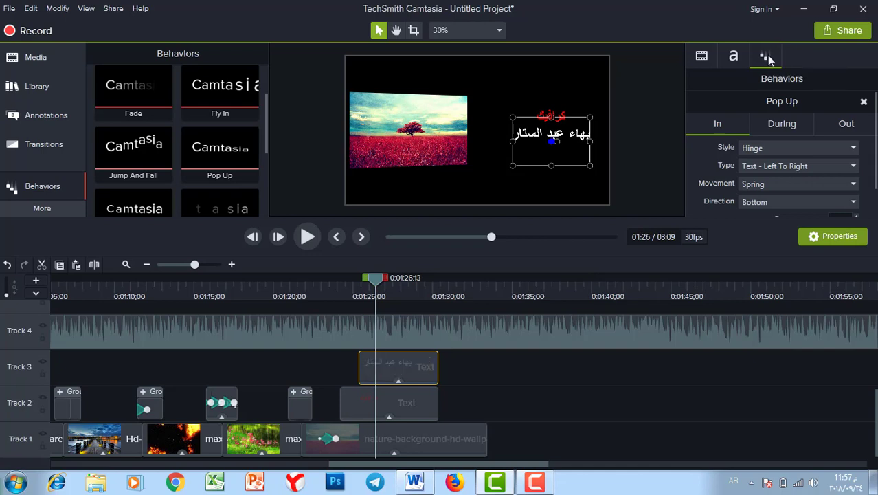
# Set the Pop Up entrance type to Text - Right To Left and return the playhead to 0:01:23;14.
pyautogui.click(776, 169)
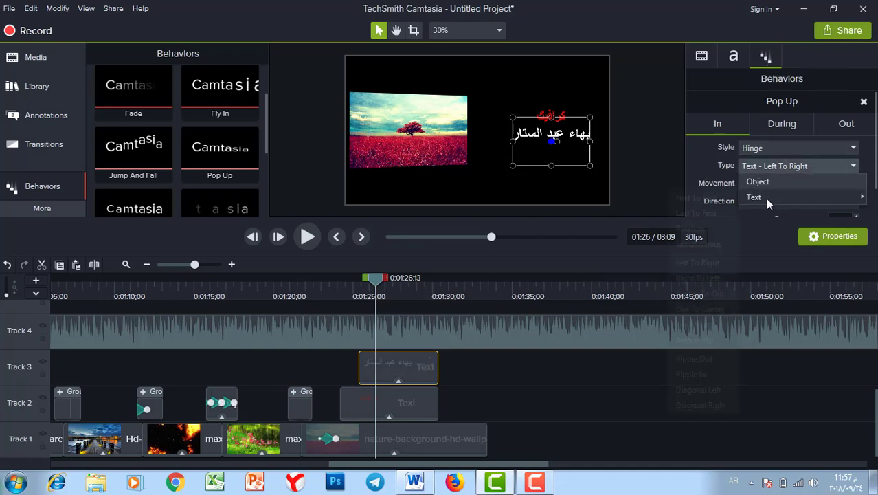
pyautogui.moveTo(765, 199)
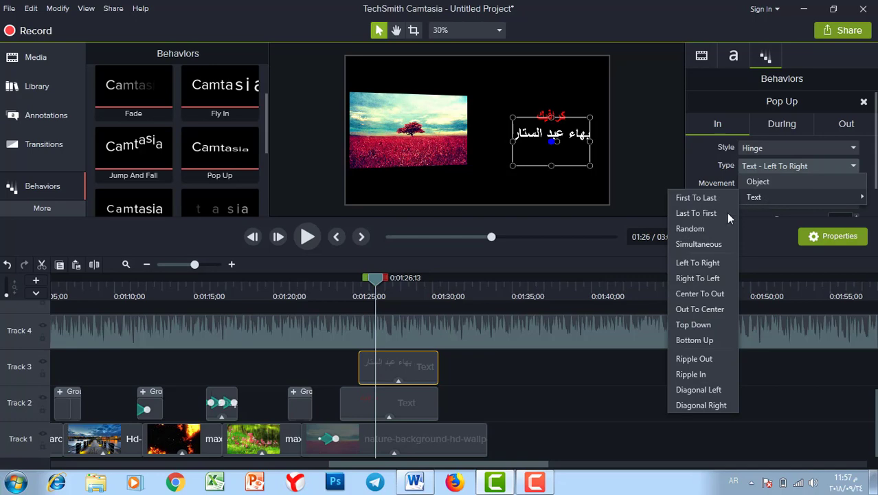
pyautogui.click(703, 279)
pyautogui.moveTo(374, 283); pyautogui.dragTo(324, 292)
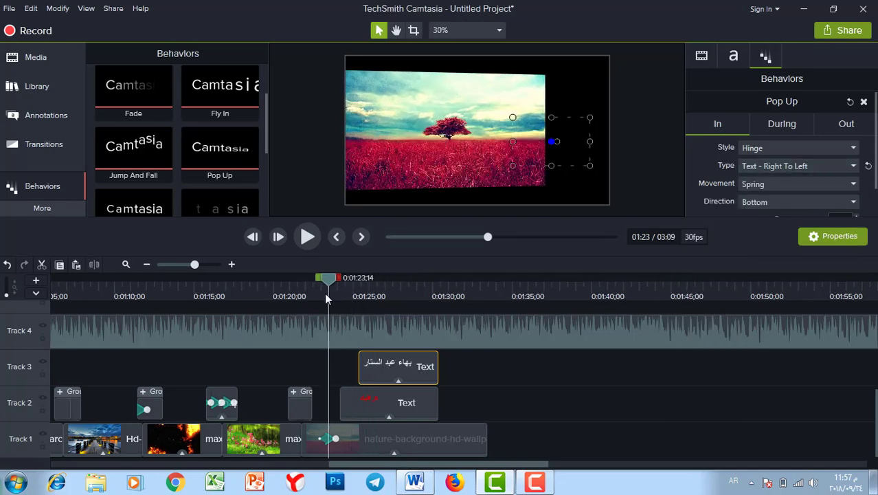
# Play back the callout behaviors and add a Scale to Fit animation near the end of the nature-background clip on Track 1.
pyautogui.press('space')
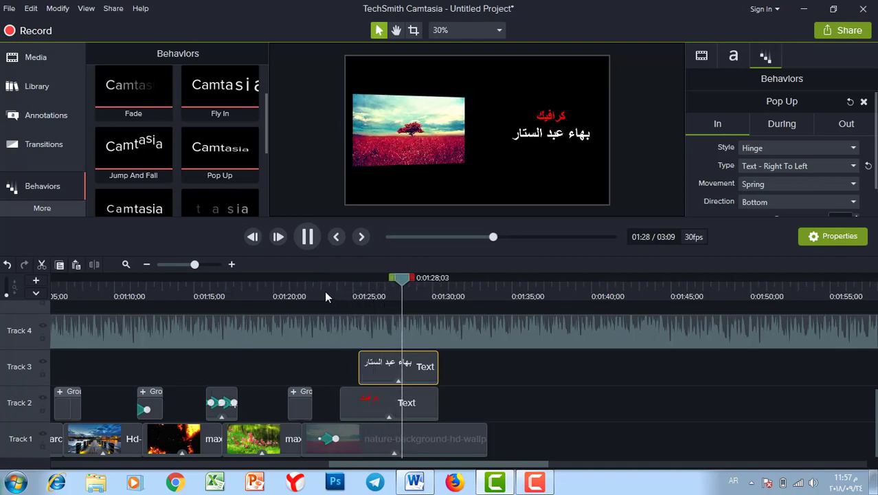
pyautogui.press('space')
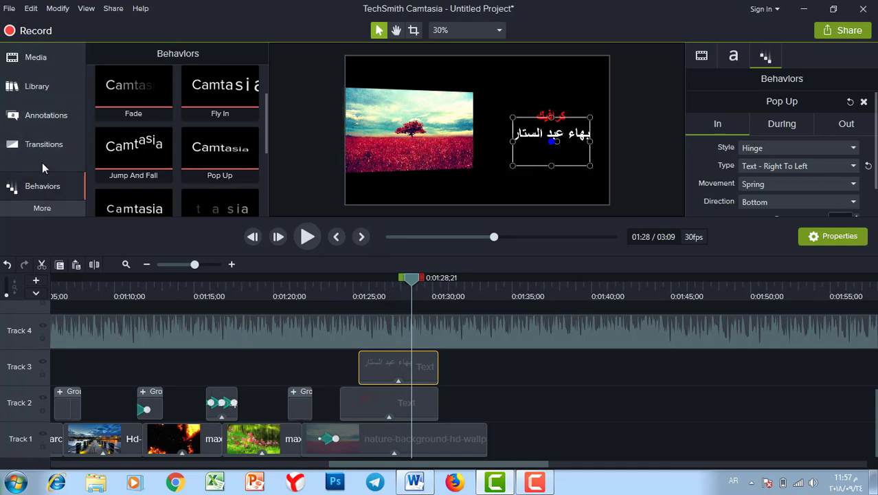
pyautogui.click(52, 208)
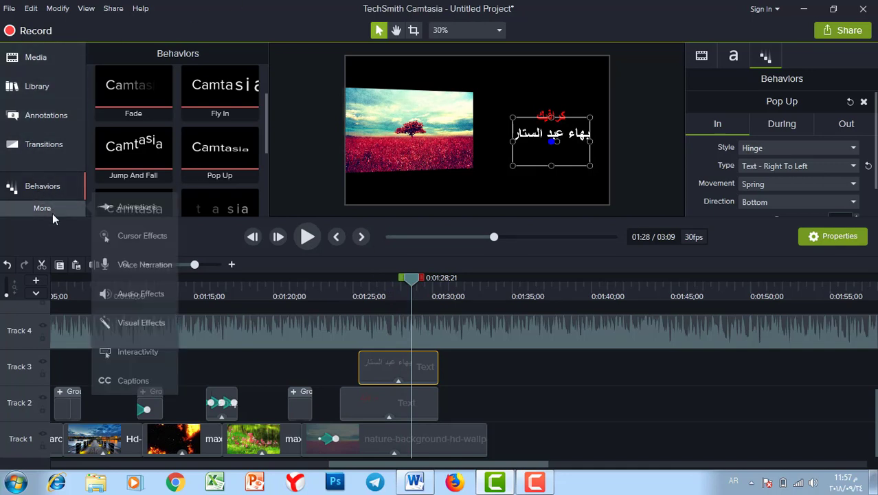
pyautogui.click(140, 209)
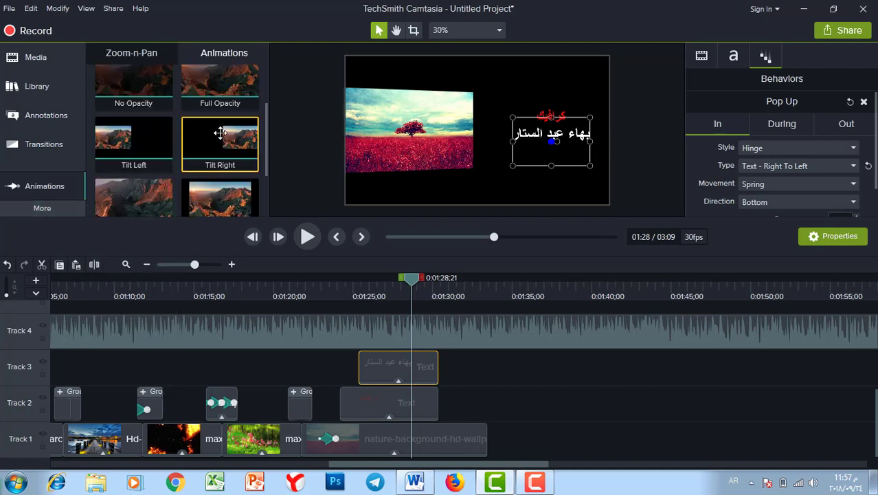
pyautogui.moveTo(264, 121); pyautogui.dragTo(265, 164)
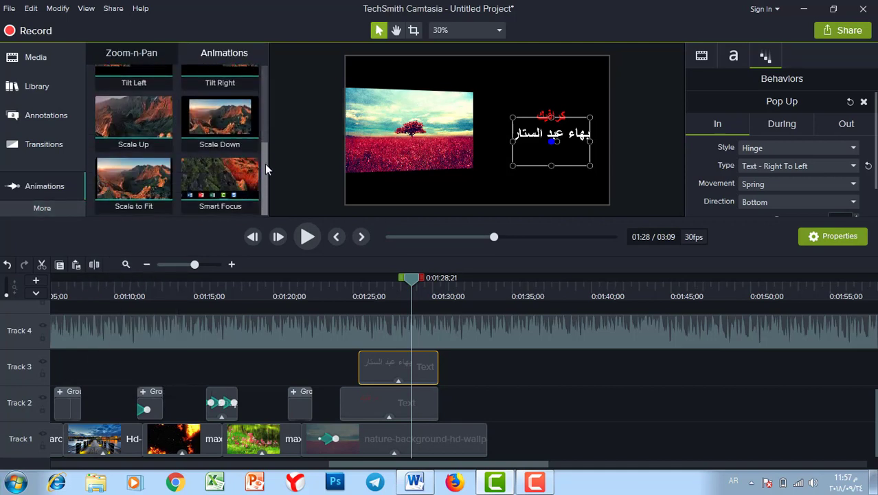
pyautogui.moveTo(139, 183)
pyautogui.mouseDown()
pyautogui.moveTo(323, 412)
pyautogui.moveTo(427, 451)
pyautogui.moveTo(423, 444)
pyautogui.moveTo(454, 438)
pyautogui.mouseUp()
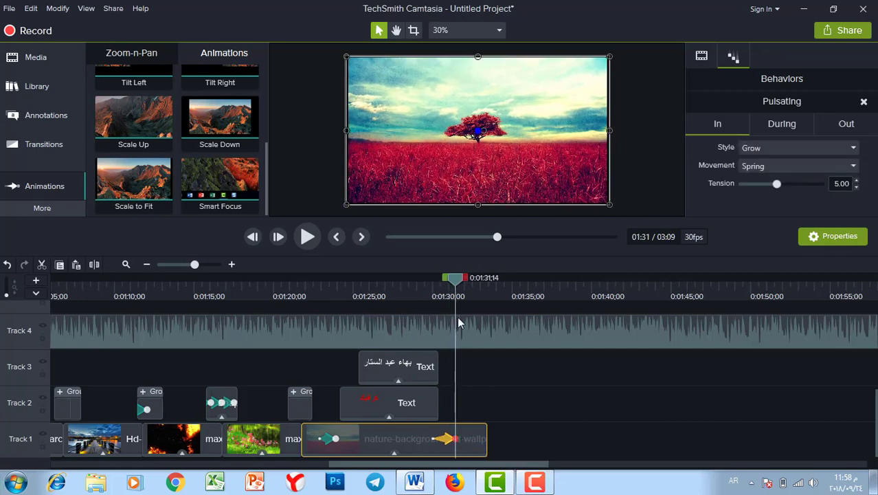
# Trim the ends of both text callouts to just past 0:01:28;18 and shift the Scale to Fit animation slightly earlier on the nature-background clip.
pyautogui.click(392, 294)
pyautogui.click(346, 298)
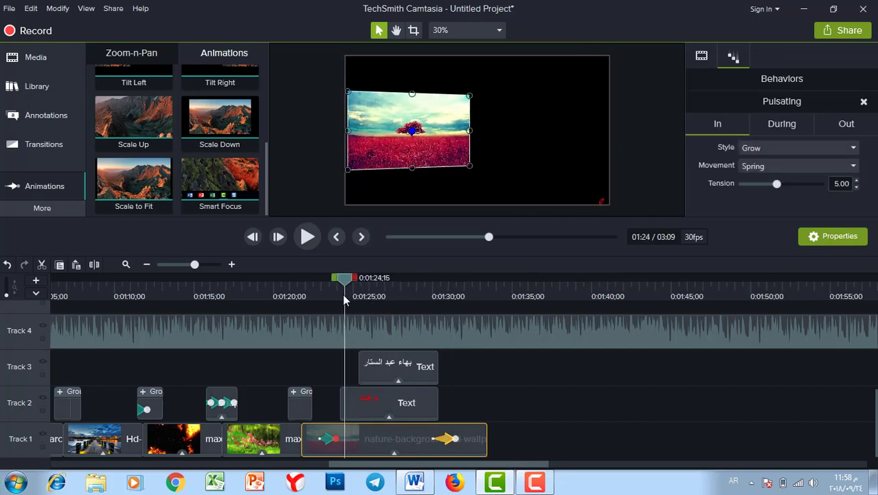
pyautogui.press('space')
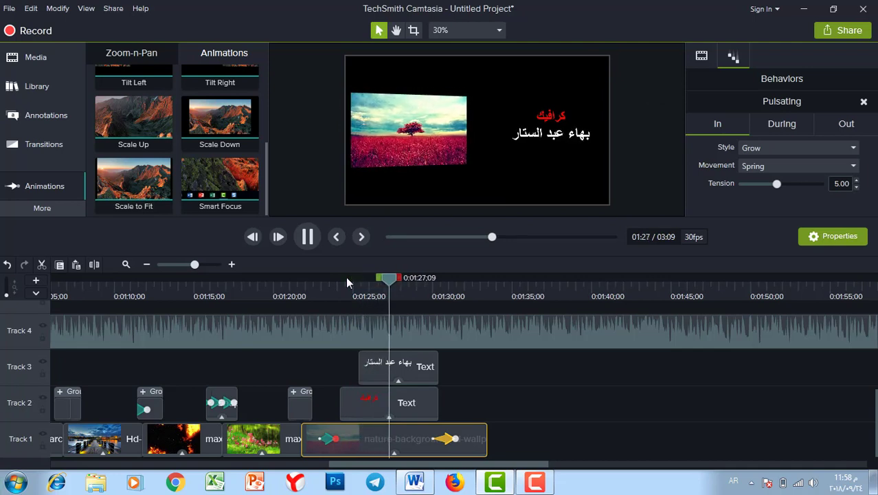
pyautogui.press('space')
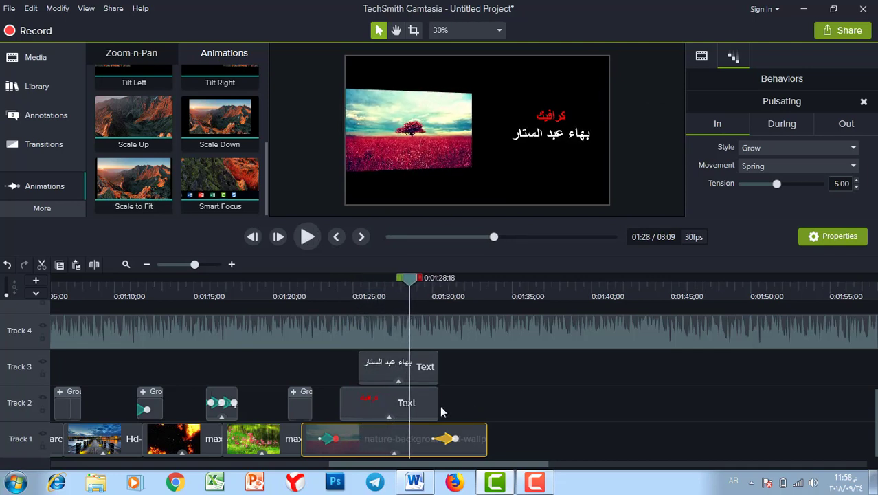
pyautogui.moveTo(439, 406); pyautogui.dragTo(416, 405)
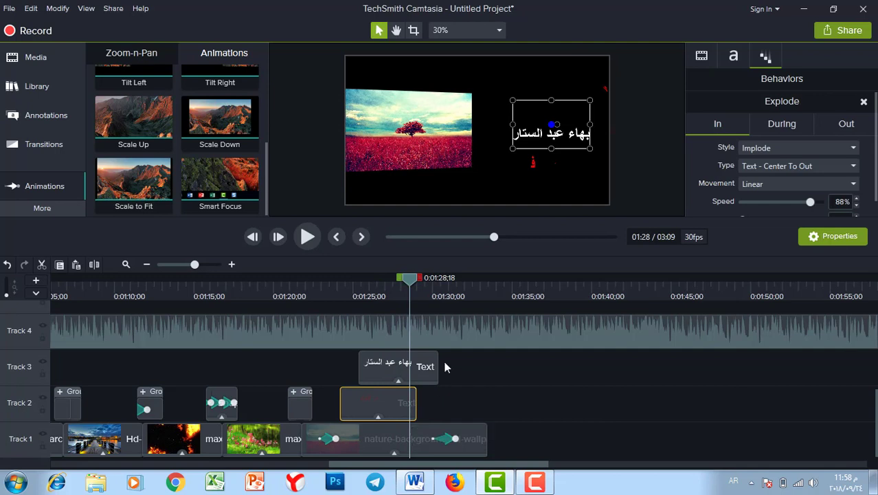
pyautogui.moveTo(438, 364); pyautogui.dragTo(416, 367)
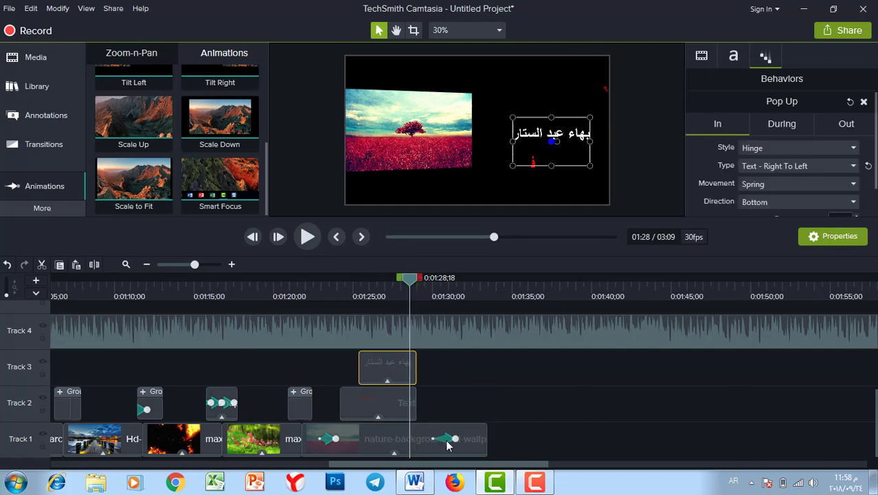
pyautogui.moveTo(447, 445); pyautogui.dragTo(437, 441)
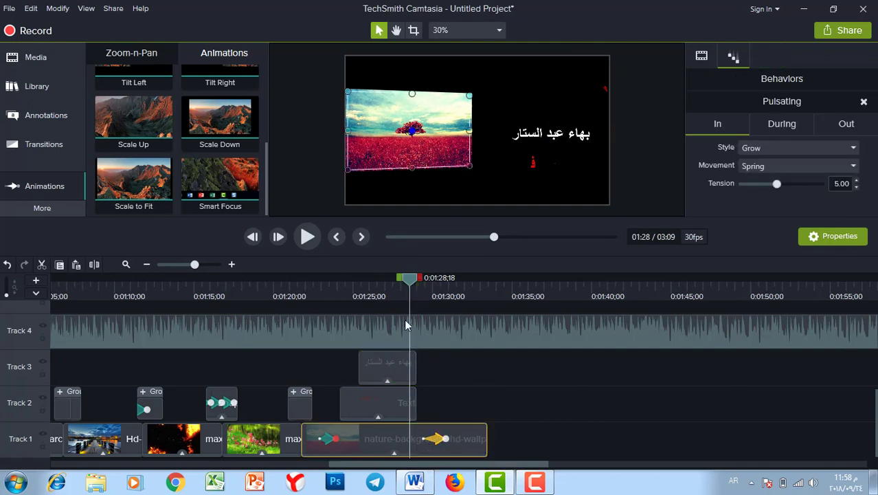
pyautogui.press('space')
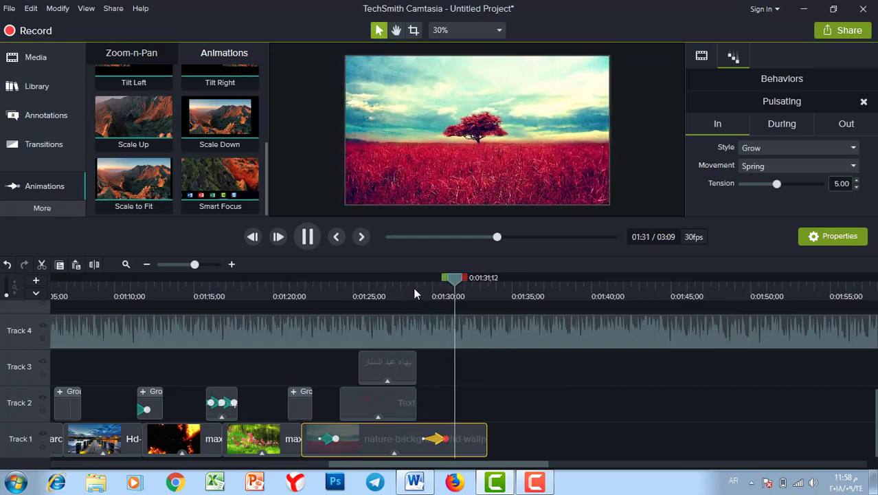
# Play back the full image sequence with music from 0:00:51;21 to review its transitions, behaviors and text callouts.
pyautogui.moveTo(472, 277); pyautogui.dragTo(297, 279)
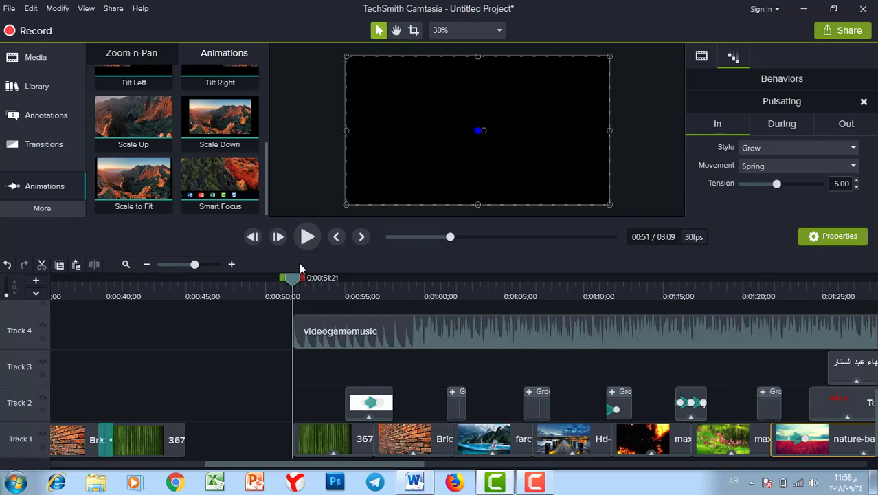
pyautogui.press('space')
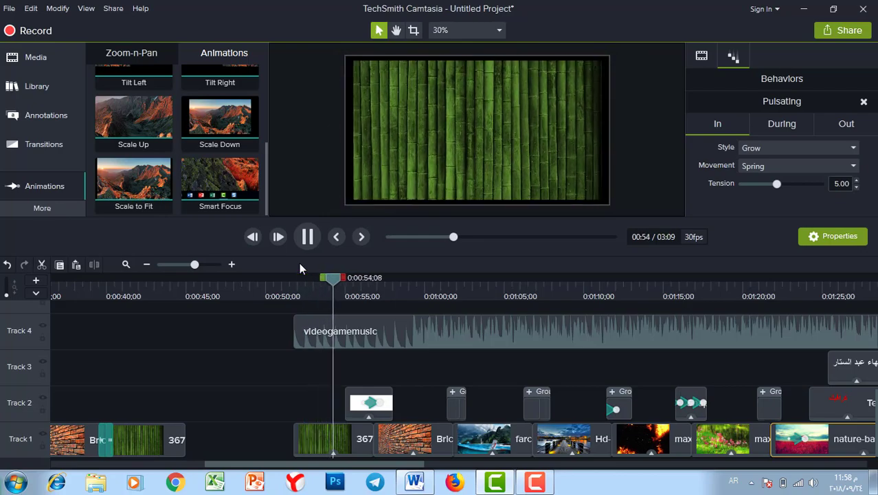
pyautogui.moveTo(487, 235); pyautogui.dragTo(484, 322)
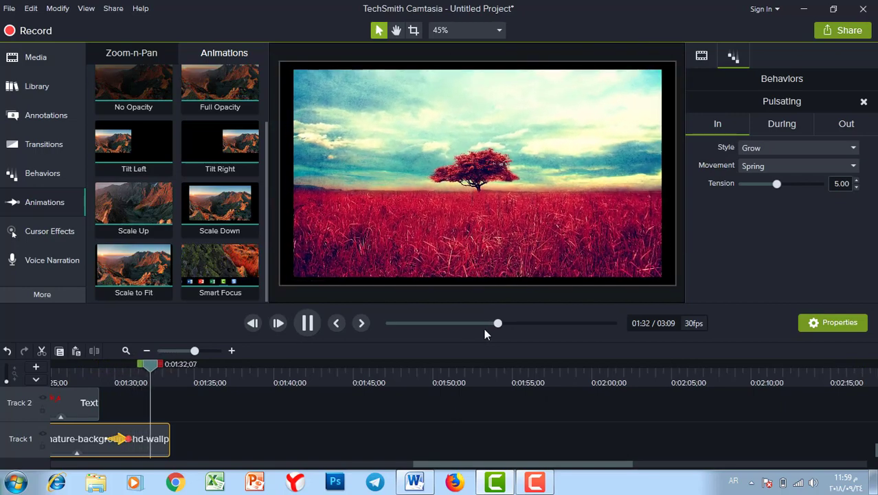
pyautogui.click(307, 323)
pyautogui.scroll(3, 412, 412)
pyautogui.click(527, 445)
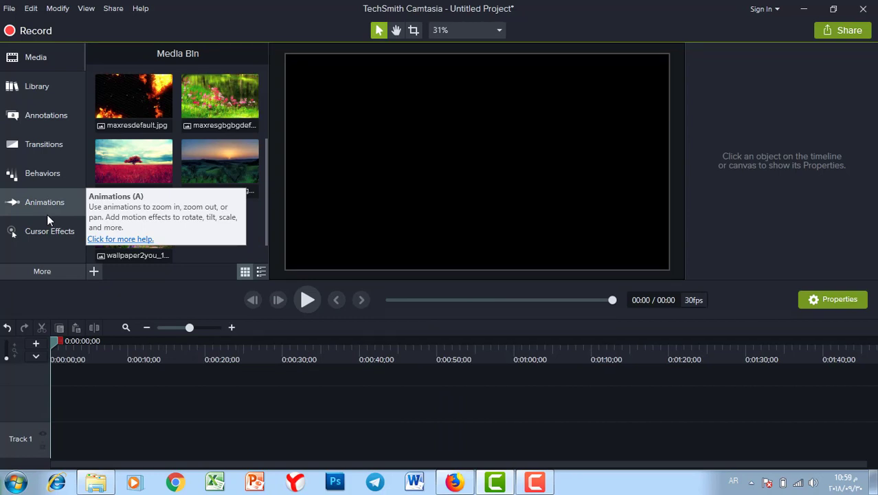
# Add the fire image maxresdefault.jpg and the flower garden image from the Media Bin to the timeline at the playhead.
pyautogui.click(218, 93)
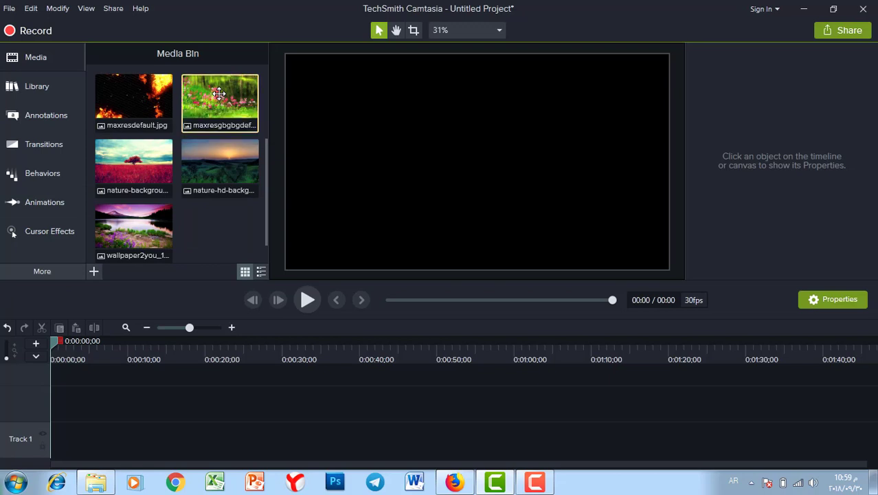
pyautogui.keyDown('ctrl'); pyautogui.click(135, 114); pyautogui.keyUp('ctrl')
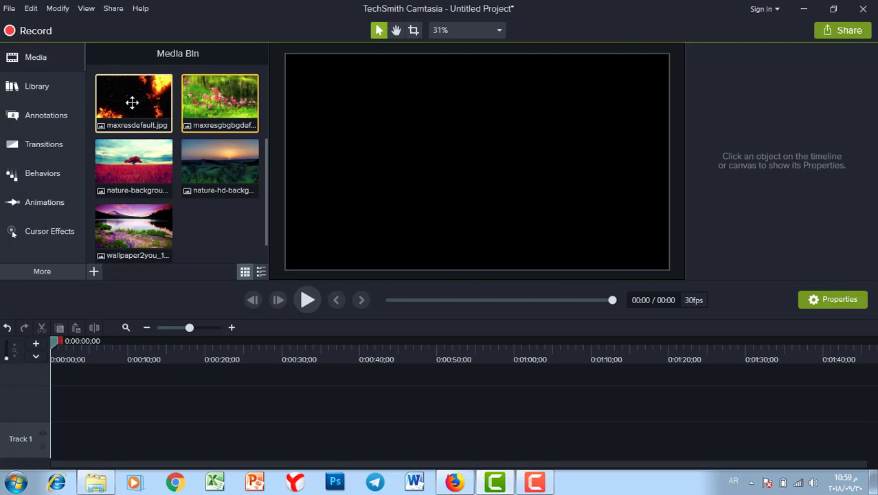
pyautogui.rightClick(132, 102)
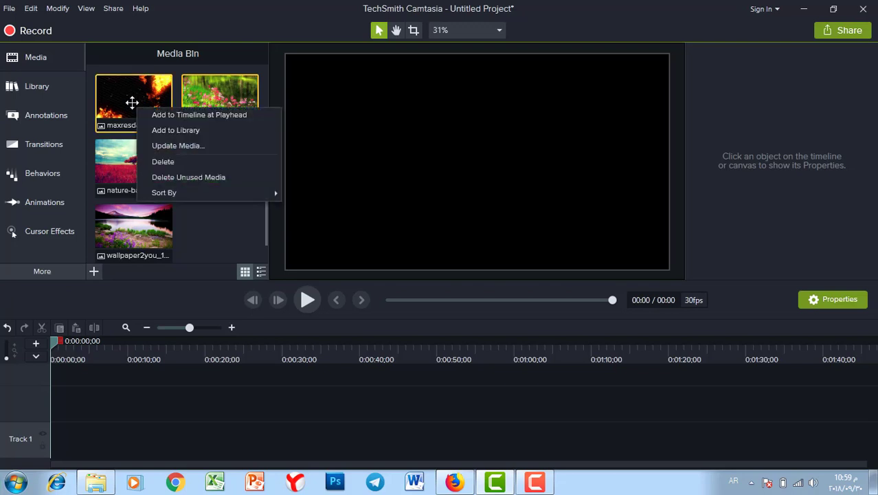
pyautogui.click(209, 115)
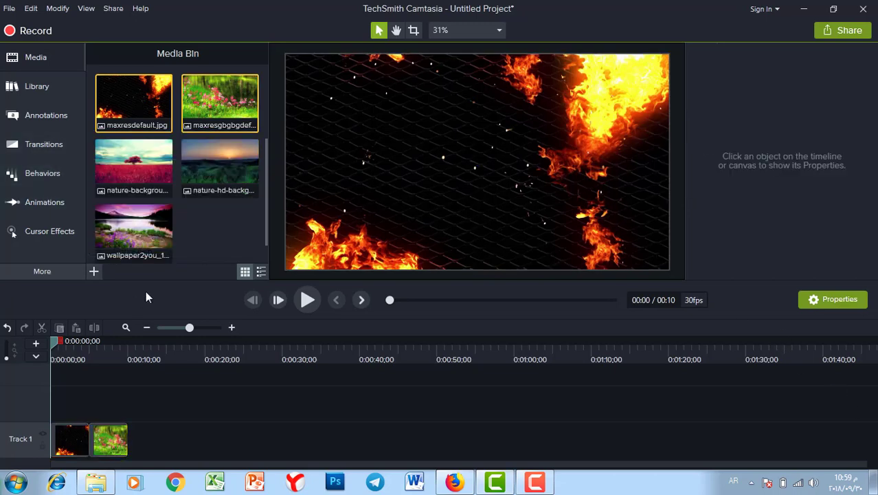
# Place a white rectangle shape on Track 2 above the junction of the two images and remove its Drop Shadow effect.
pyautogui.click(31, 117)
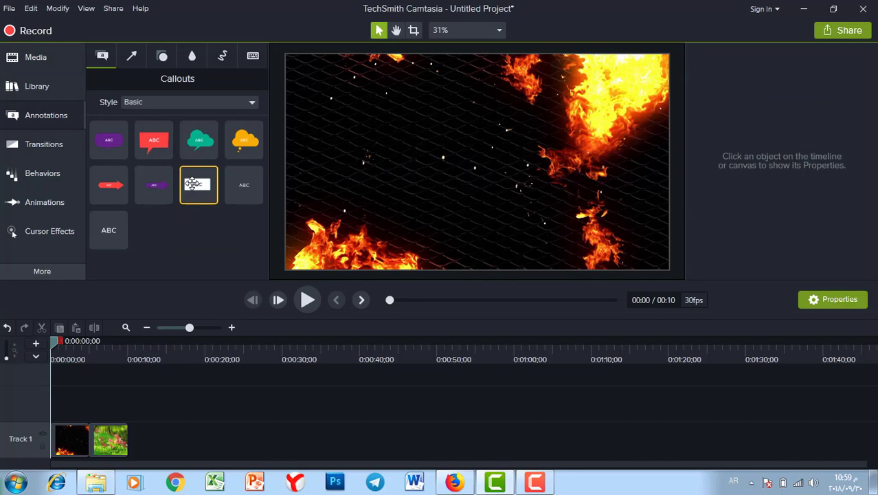
pyautogui.click(162, 57)
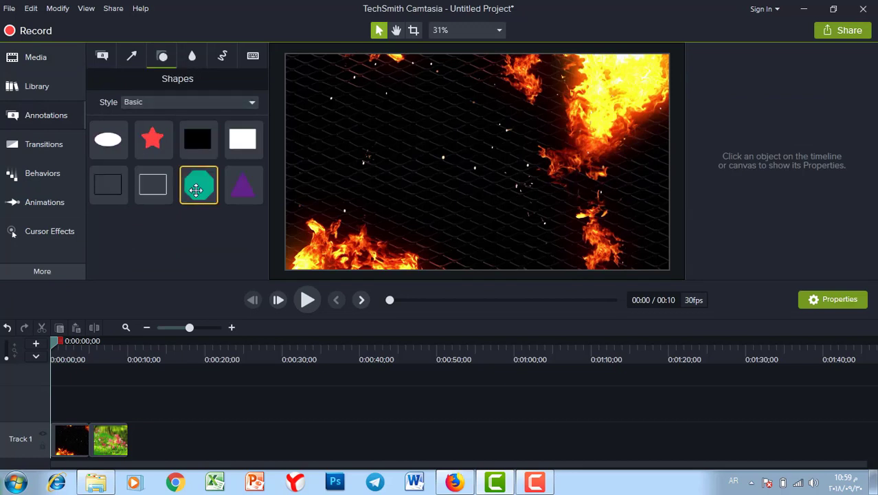
pyautogui.moveTo(242, 138); pyautogui.dragTo(67, 407)
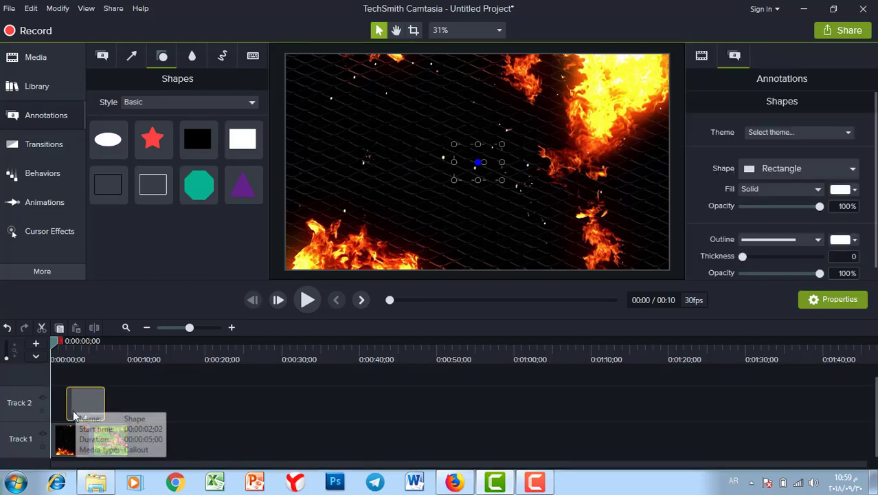
pyautogui.click(85, 418)
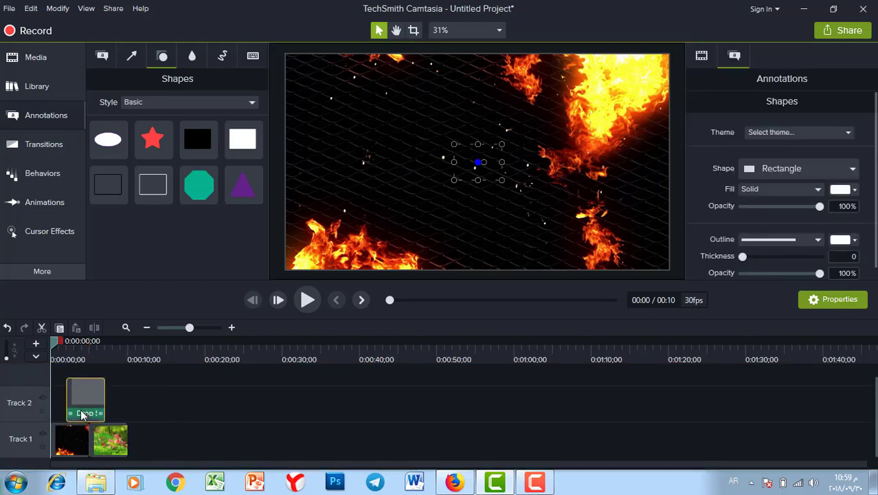
pyautogui.click(82, 414)
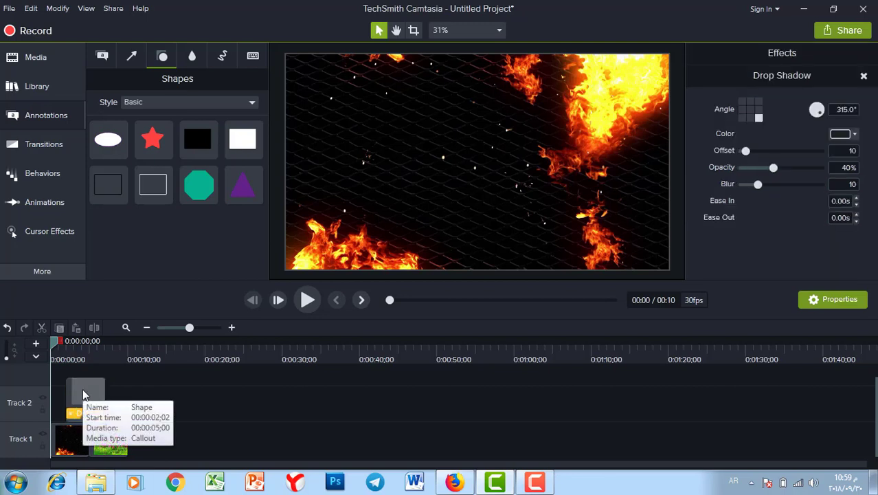
pyautogui.click(114, 406)
pyautogui.click(92, 399)
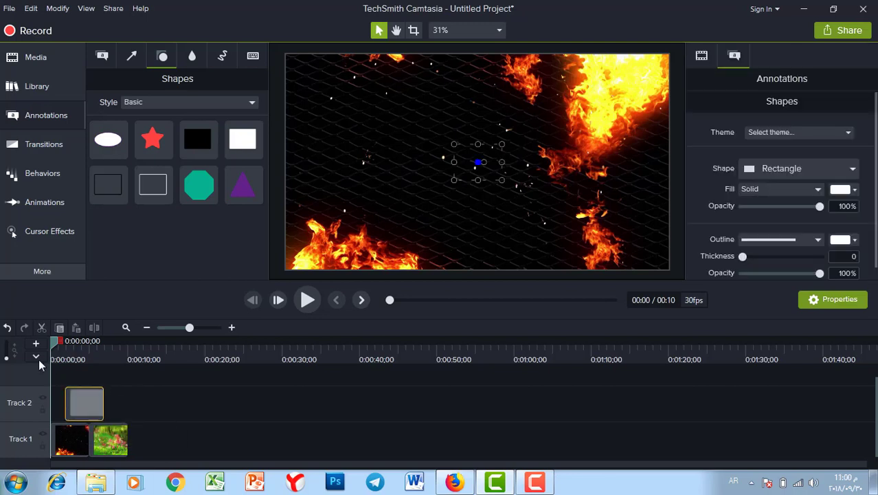
# Move the playhead to 0:00:02;15 and stretch the white rectangle on all four sides to cover the whole canvas.
pyautogui.moveTo(55, 342); pyautogui.dragTo(80, 352)
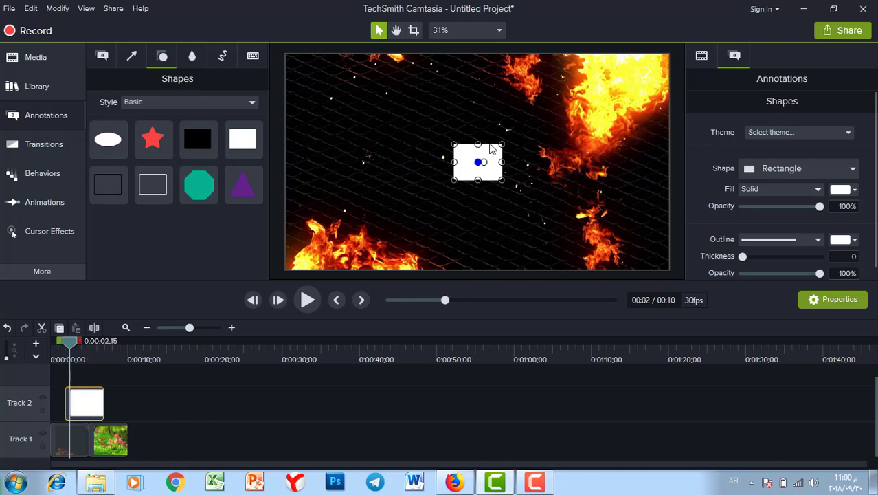
pyautogui.moveTo(478, 142); pyautogui.dragTo(471, 55)
pyautogui.moveTo(478, 179); pyautogui.dragTo(478, 269)
pyautogui.moveTo(502, 162); pyautogui.dragTo(669, 161)
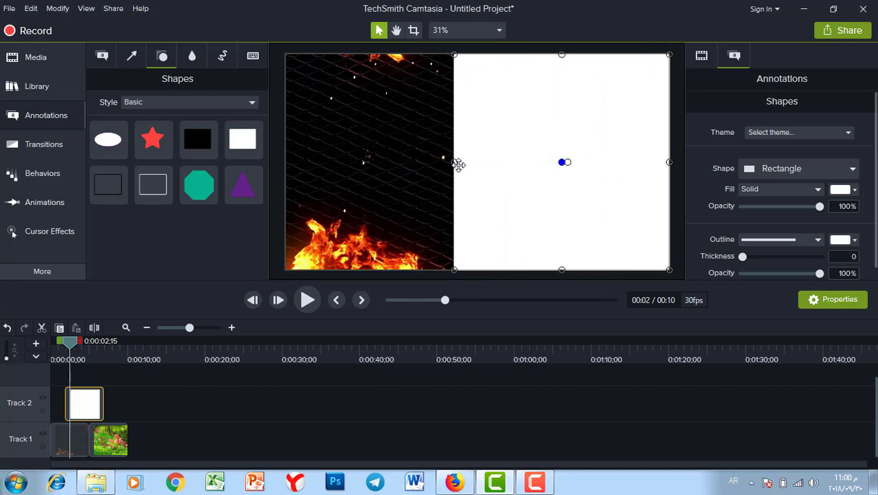
pyautogui.moveTo(457, 163); pyautogui.dragTo(292, 162)
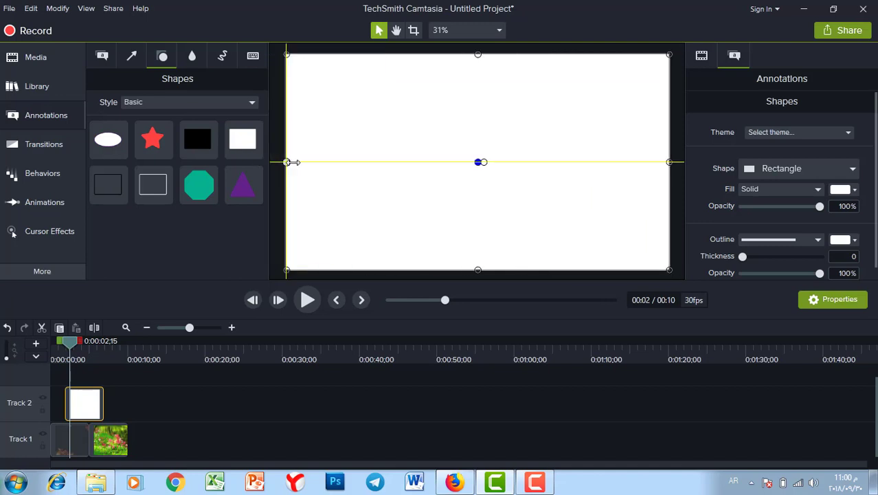
# Widen the white rectangle to two canvas widths and park it completely outside the canvas, against the canvas's left edge.
pyautogui.click(450, 32)
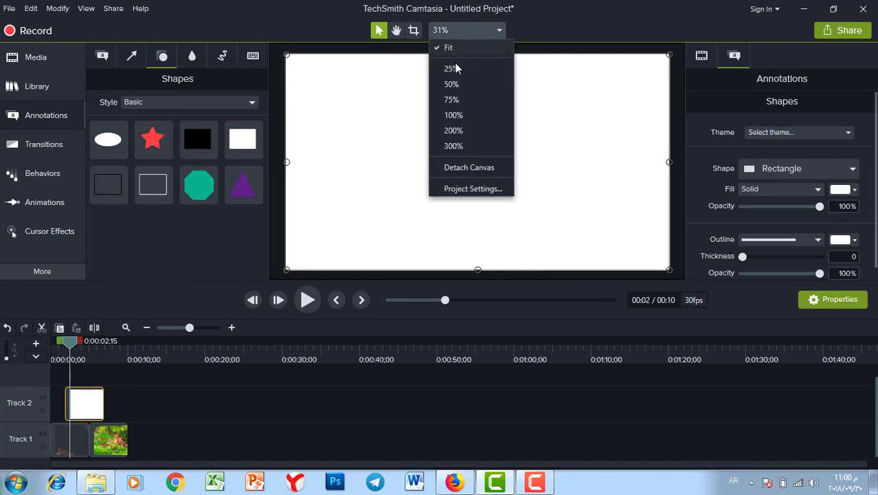
pyautogui.click(454, 69)
pyautogui.click(467, 31)
pyautogui.click(581, 140)
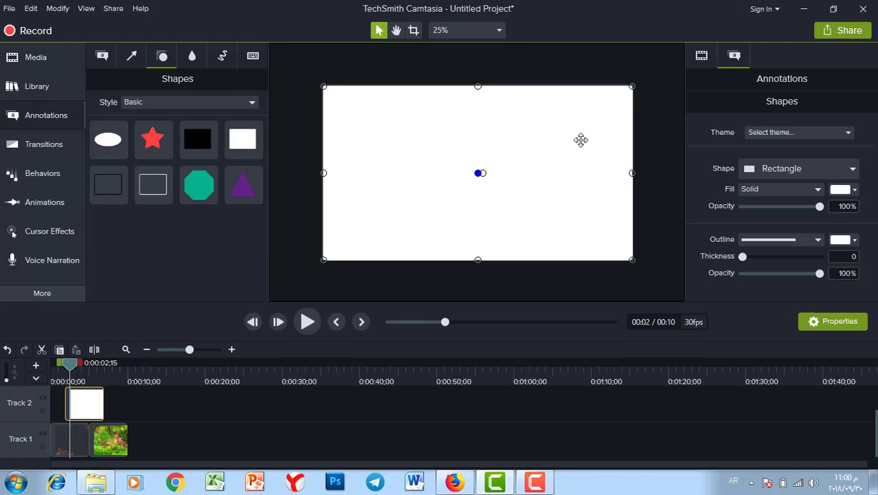
pyautogui.moveTo(580, 140); pyautogui.dragTo(274, 137)
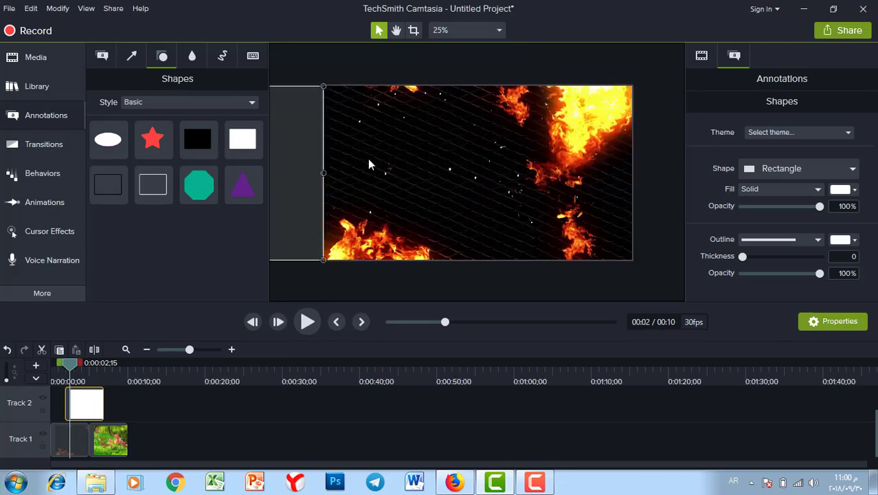
pyautogui.moveTo(323, 172); pyautogui.dragTo(627, 167)
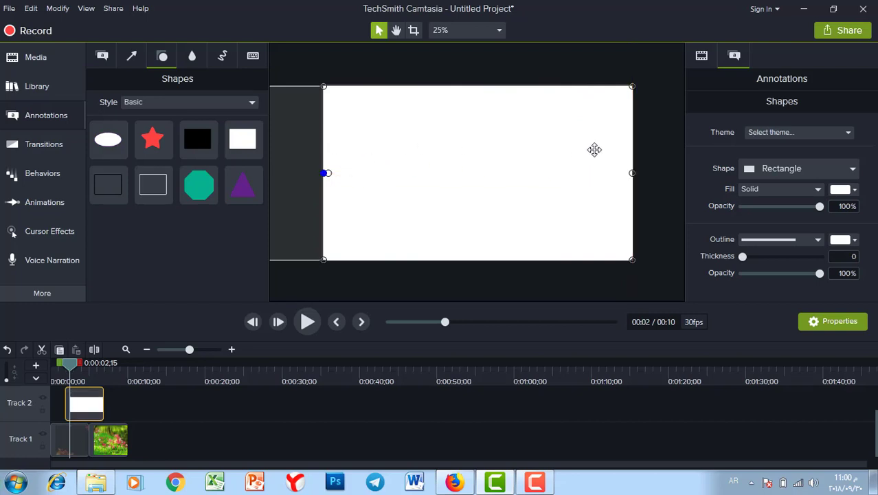
pyautogui.moveTo(595, 149); pyautogui.dragTo(292, 147)
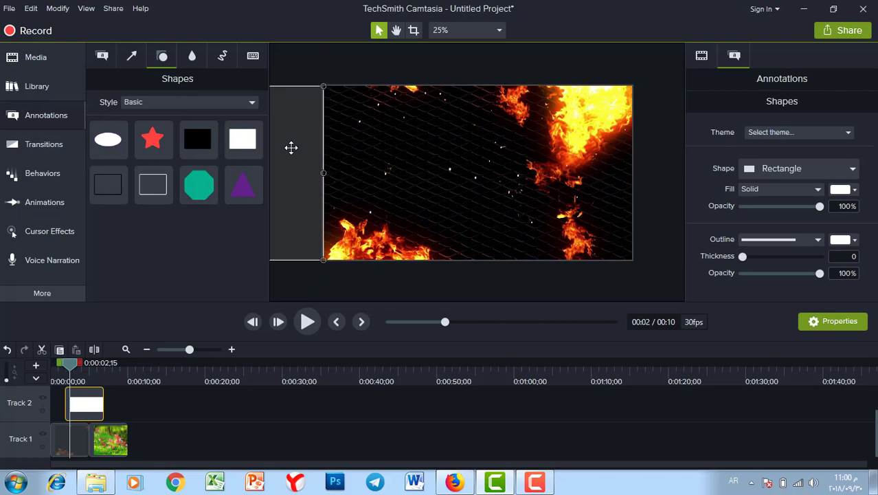
# Change the rectangle's solid fill to blue #2419F7.
pyautogui.click(855, 189)
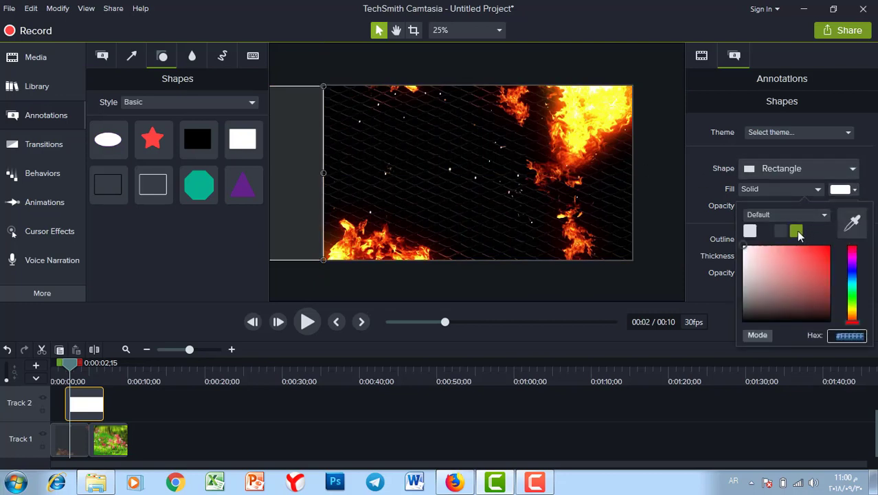
pyautogui.click(796, 232)
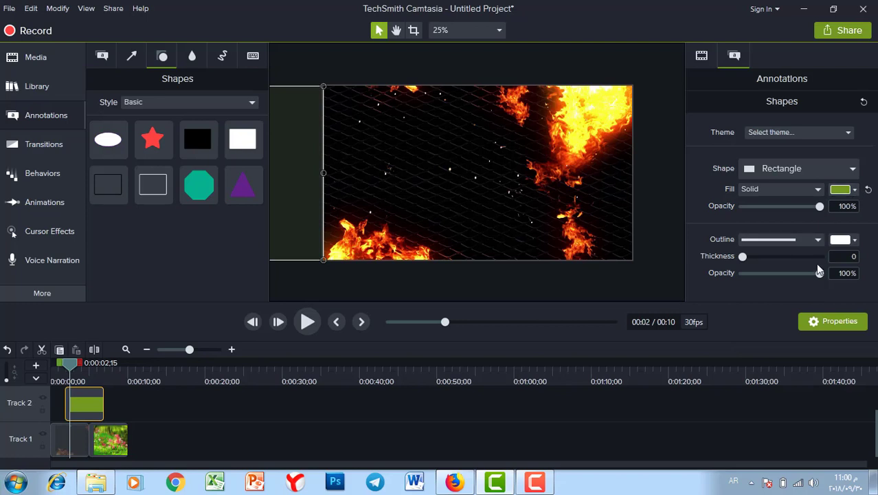
pyautogui.click(843, 191)
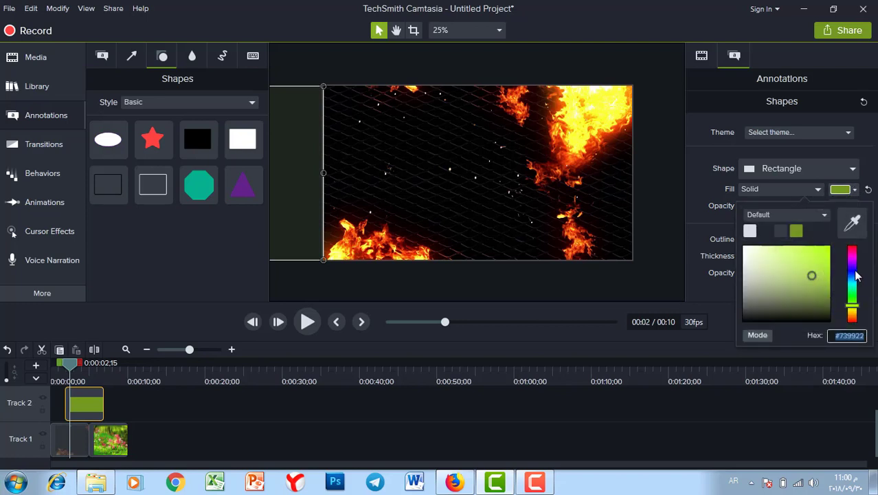
pyautogui.click(854, 271)
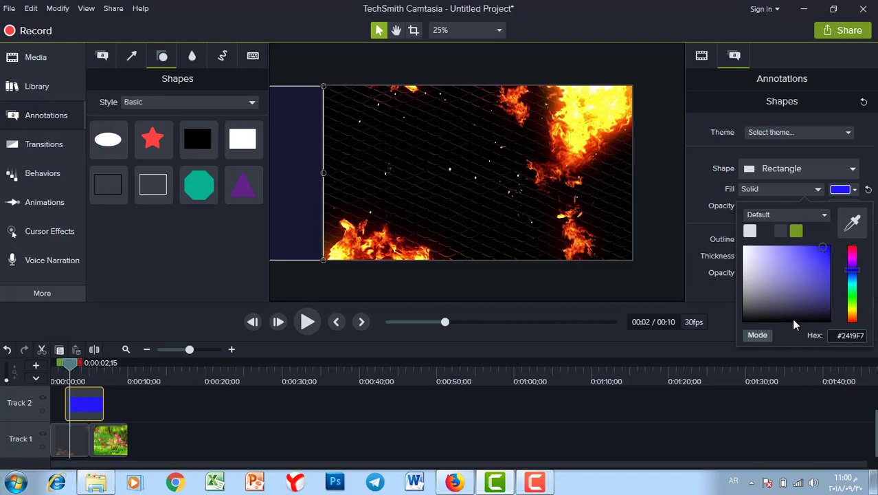
pyautogui.click(653, 296)
# Add a Custom animation to the blue rectangle, move it across the canvas until it sits fully outside the right edge, and preview the motion.
pyautogui.moveTo(78, 367); pyautogui.dragTo(81, 369)
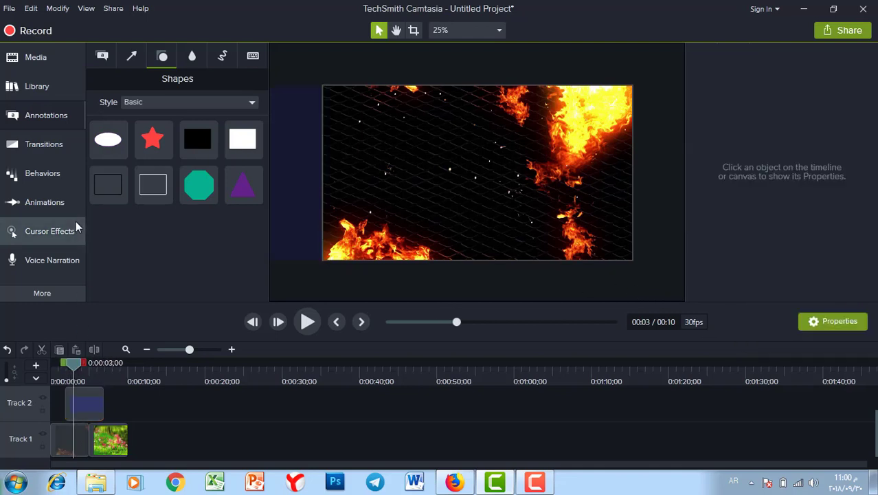
pyautogui.click(30, 203)
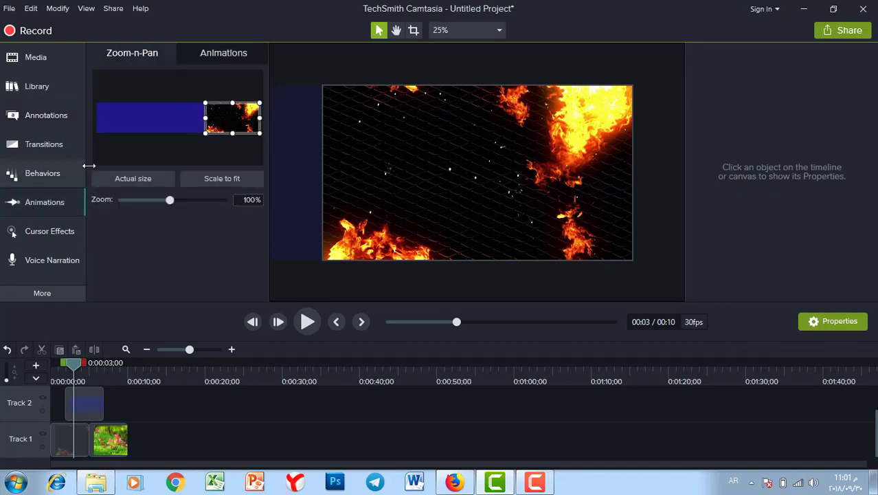
pyautogui.click(221, 55)
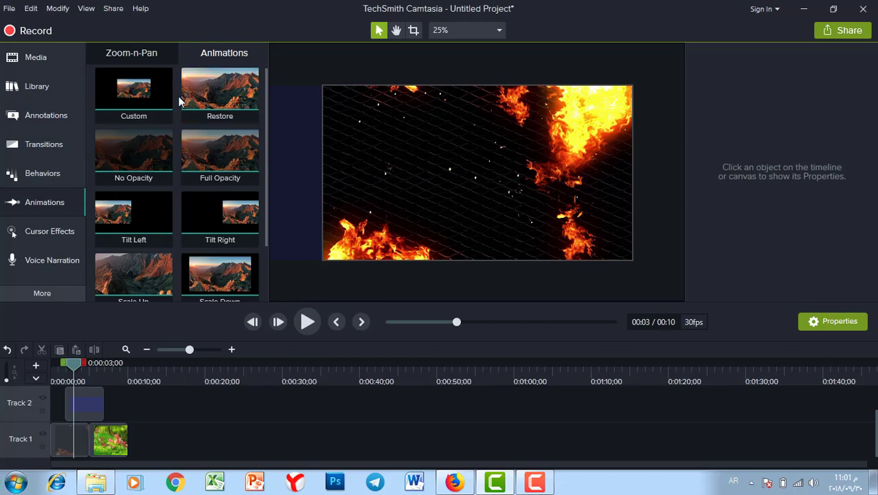
pyautogui.moveTo(138, 90); pyautogui.dragTo(89, 405)
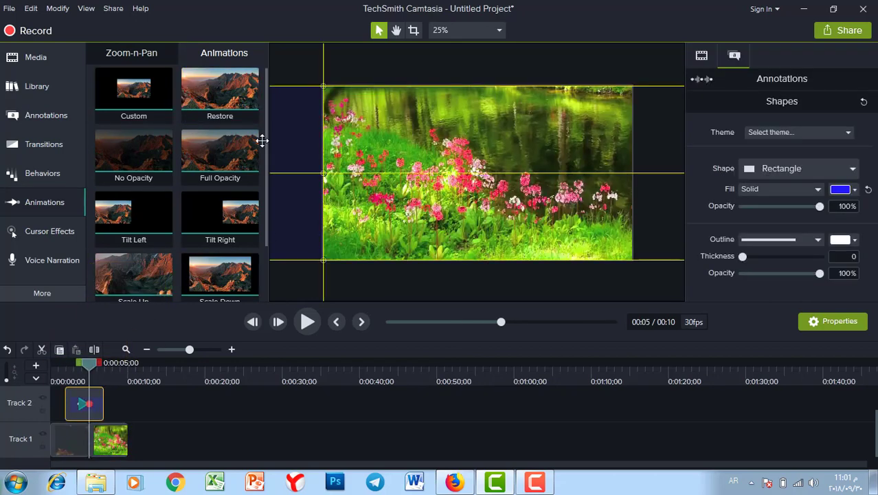
pyautogui.moveTo(262, 140); pyautogui.dragTo(496, 136)
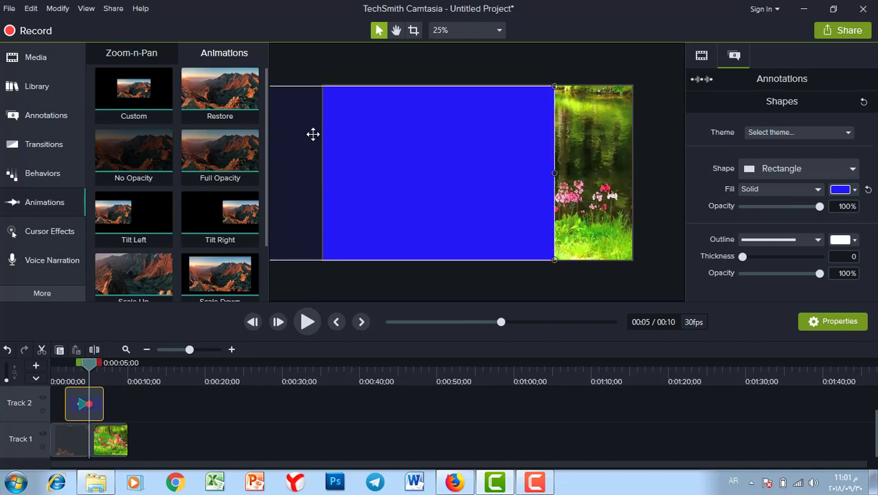
pyautogui.moveTo(312, 134); pyautogui.dragTo(683, 144)
pyautogui.moveTo(84, 371); pyautogui.dragTo(76, 371)
pyautogui.press('space')
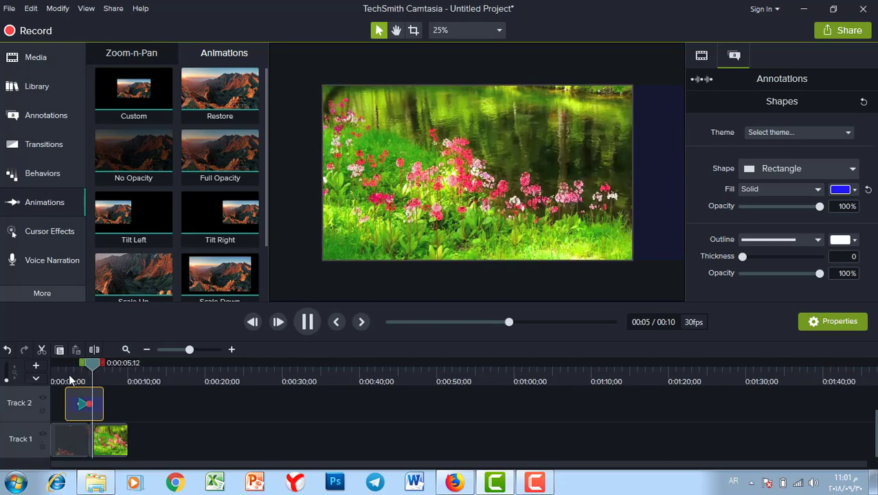
pyautogui.press('space')
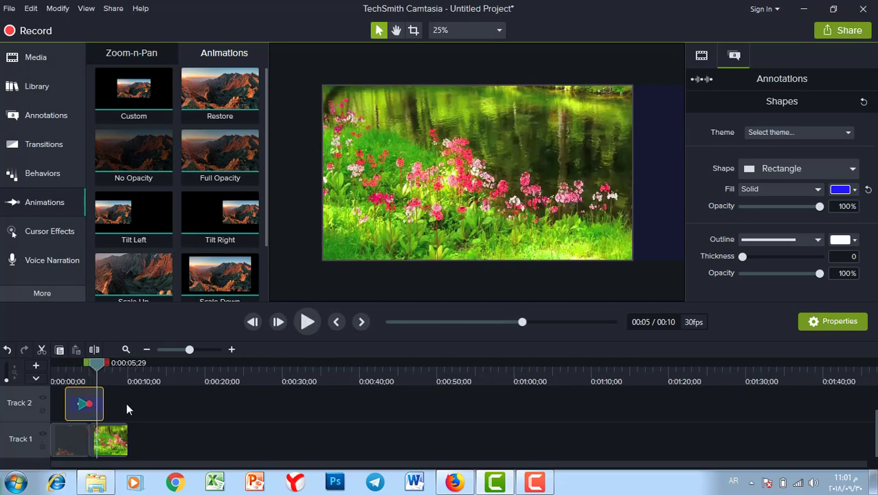
# Lengthen the blue rectangle's animation to about 2 seconds and play it back.
pyautogui.click(82, 403)
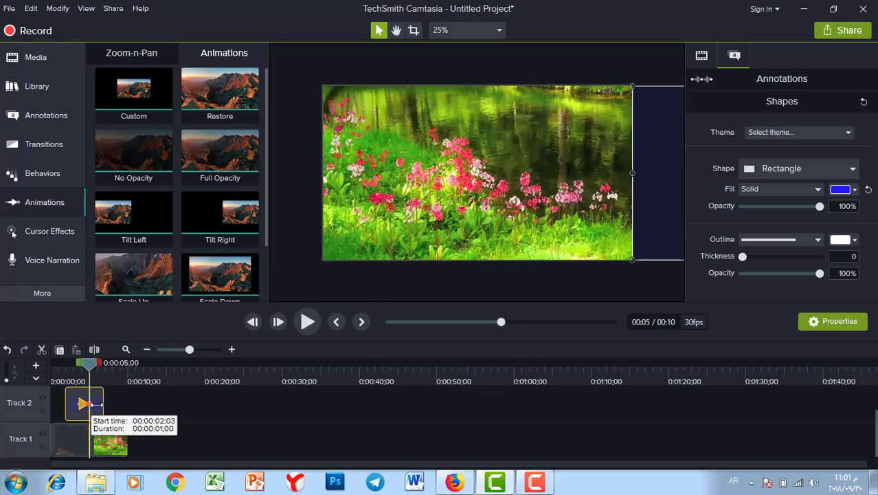
pyautogui.moveTo(96, 405); pyautogui.dragTo(78, 400)
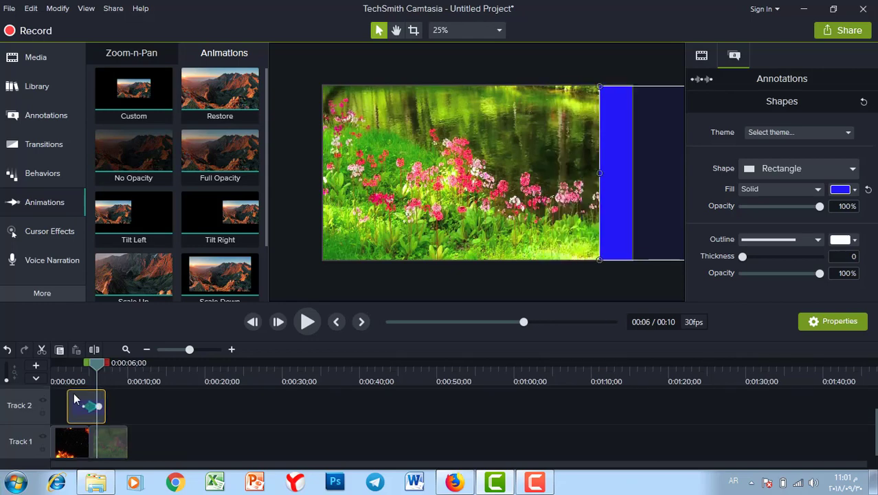
pyautogui.moveTo(103, 366); pyautogui.dragTo(84, 368)
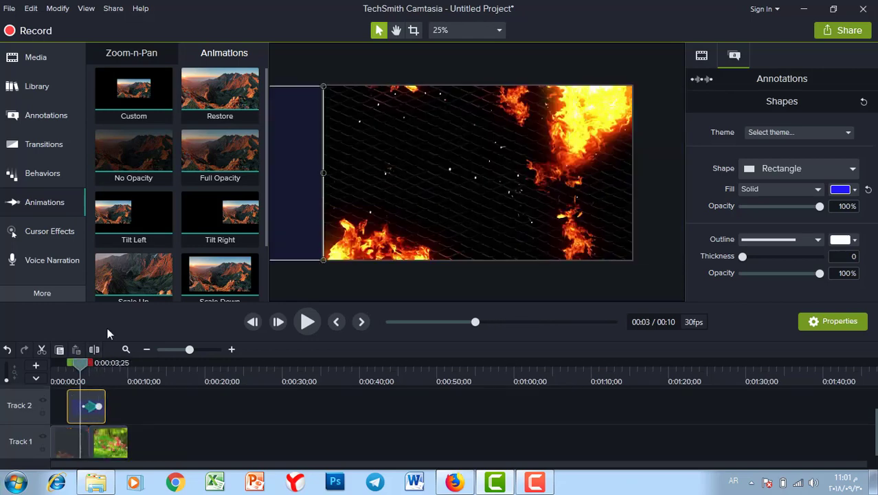
pyautogui.press('space')
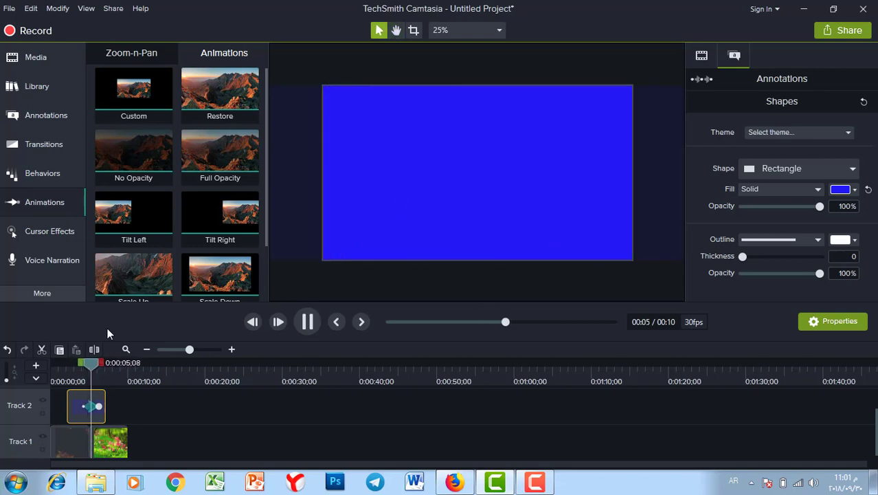
# Shift the rectangle clip on Track 2 so its animation is centred on the junction of the two images at 0:00:05;00, and preview it.
pyautogui.click(231, 349)
pyautogui.click(231, 349)
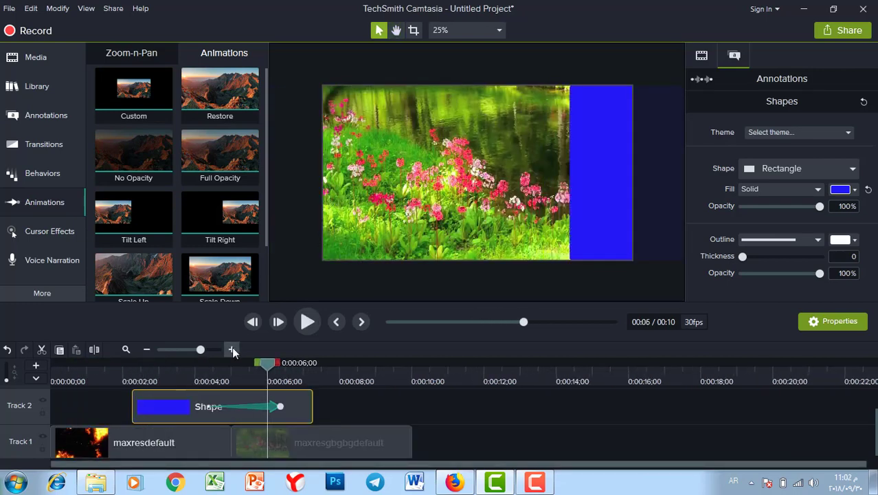
pyautogui.click(231, 349)
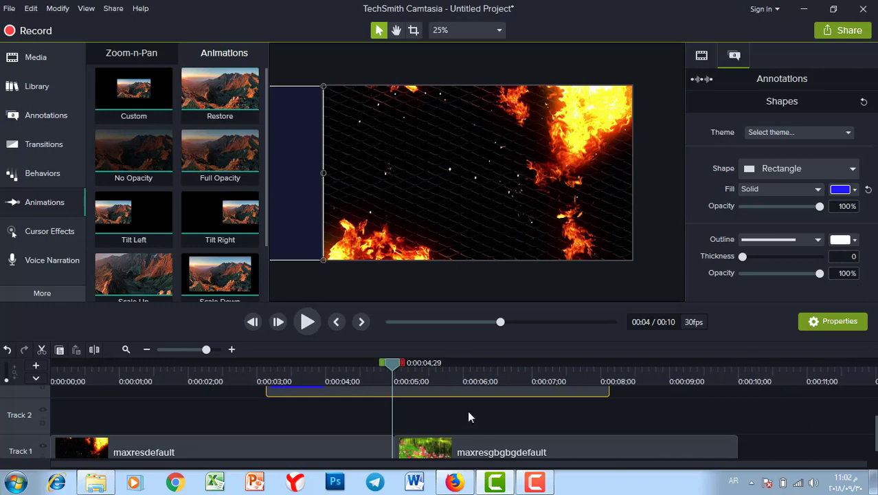
pyautogui.moveTo(395, 364); pyautogui.dragTo(404, 372)
pyautogui.scroll(2, 485, 440)
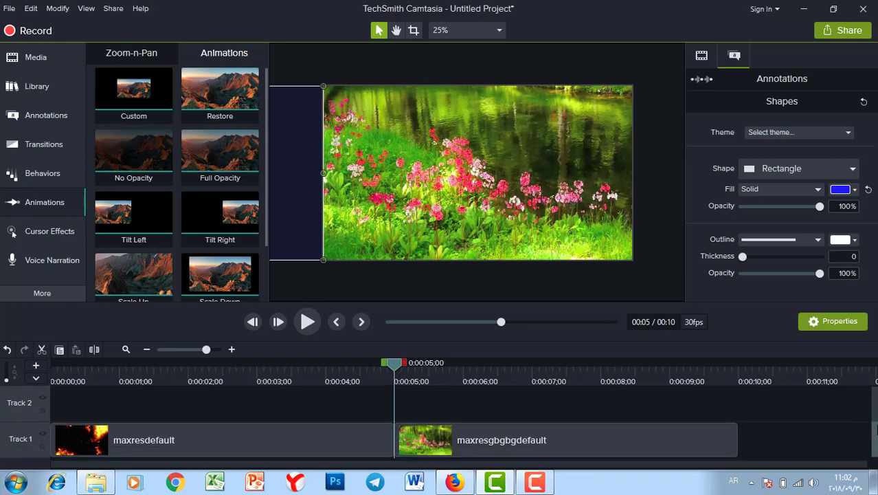
pyautogui.moveTo(474, 440); pyautogui.dragTo(393, 445)
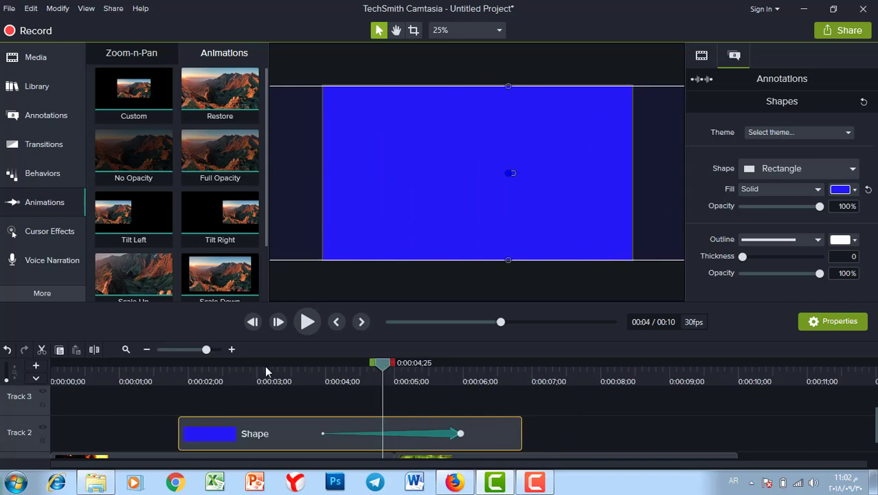
pyautogui.click(250, 366)
pyautogui.press('space')
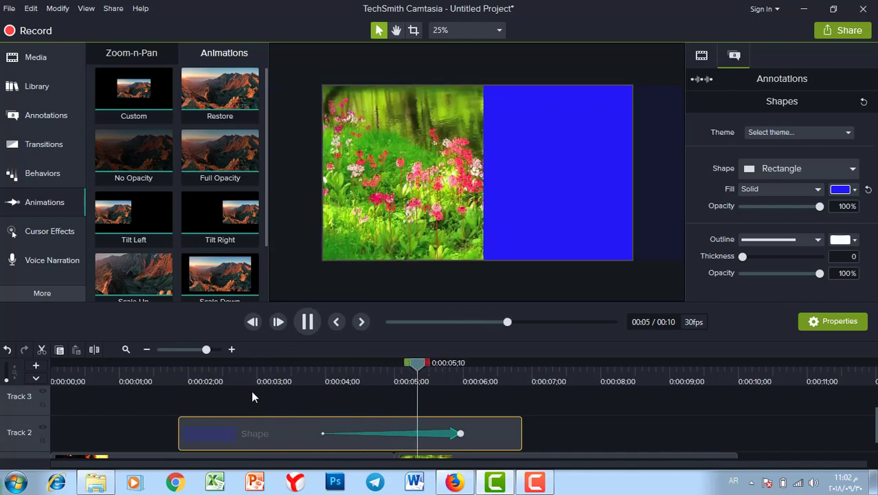
pyautogui.press('space')
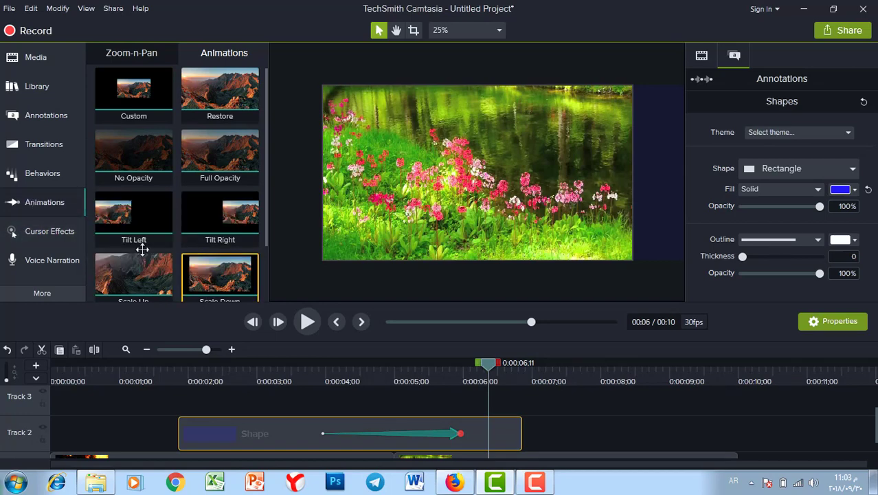
# Try a transition at the start of the blue rectangle's clip and play it back.
pyautogui.click(31, 149)
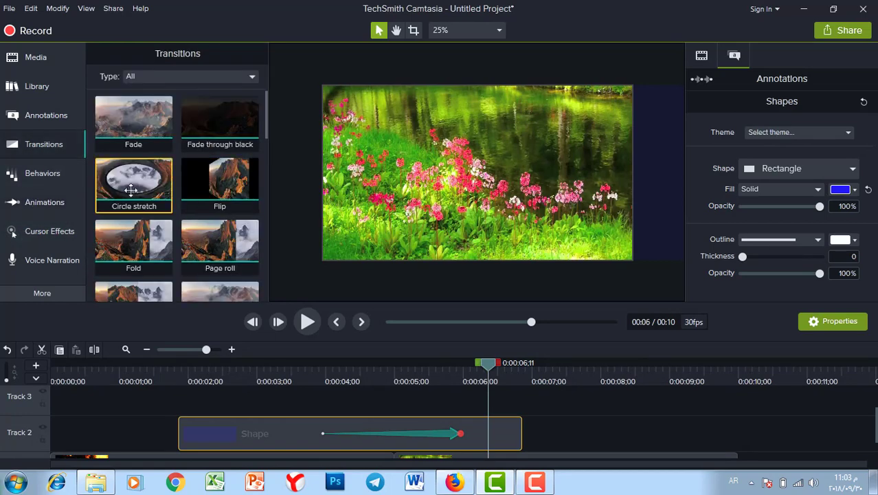
pyautogui.moveTo(263, 117); pyautogui.dragTo(222, 427)
pyautogui.moveTo(485, 364); pyautogui.dragTo(258, 384)
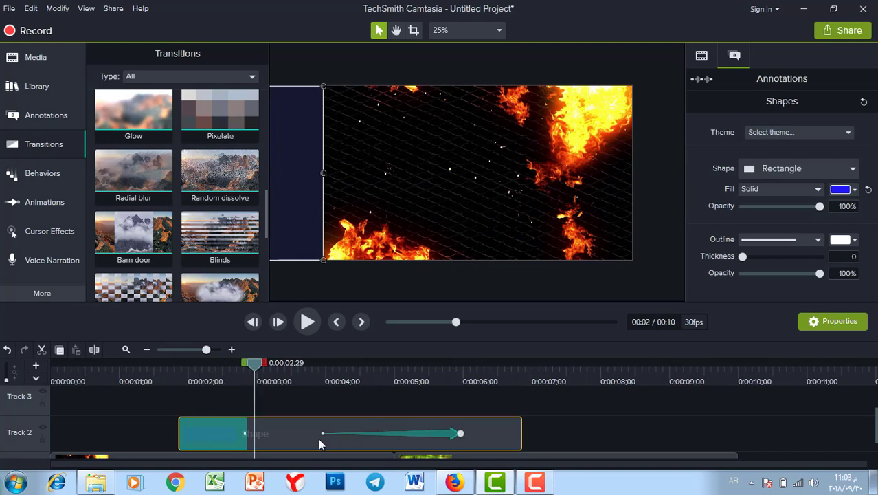
pyautogui.moveTo(181, 384)
pyautogui.mouseDown()
pyautogui.moveTo(156, 383)
pyautogui.moveTo(172, 390)
pyautogui.mouseUp()
pyautogui.press('space')
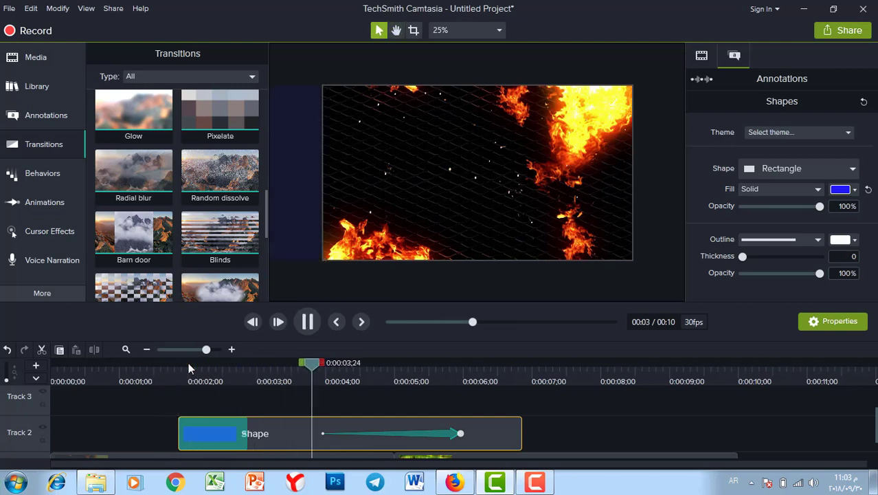
pyautogui.scroll(-1, 412, 412)
pyautogui.press('space')
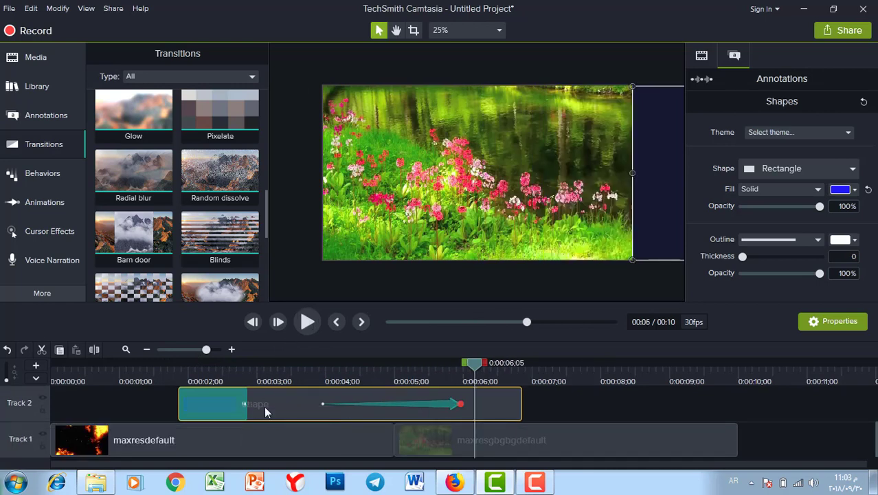
# Split the rectangle clip where its animation begins, at 0:00:03;28, and delete the part before the split.
pyautogui.moveTo(225, 400)
pyautogui.mouseDown()
pyautogui.moveTo(213, 402)
pyautogui.moveTo(233, 403)
pyautogui.mouseUp()
pyautogui.hotkey('ctrl', 'z')
pyautogui.moveTo(466, 360); pyautogui.dragTo(304, 398)
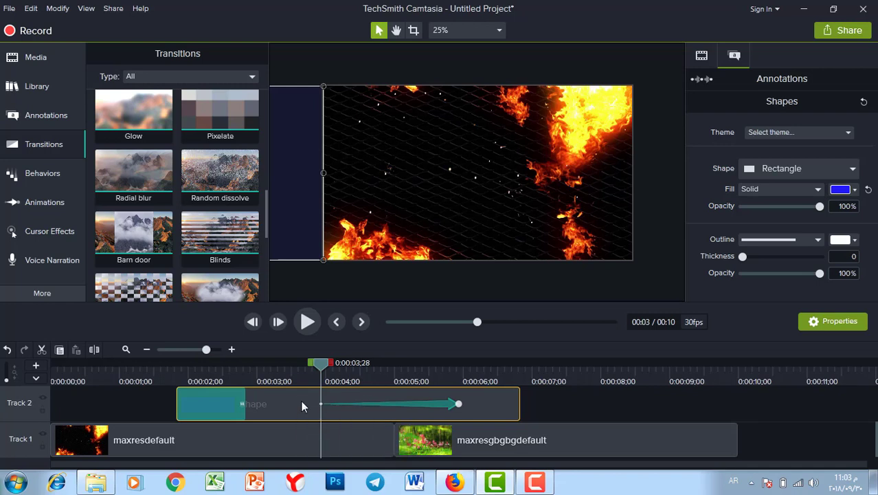
pyautogui.moveTo(307, 401); pyautogui.dragTo(307, 402)
pyautogui.click(91, 350)
pyautogui.click(282, 407)
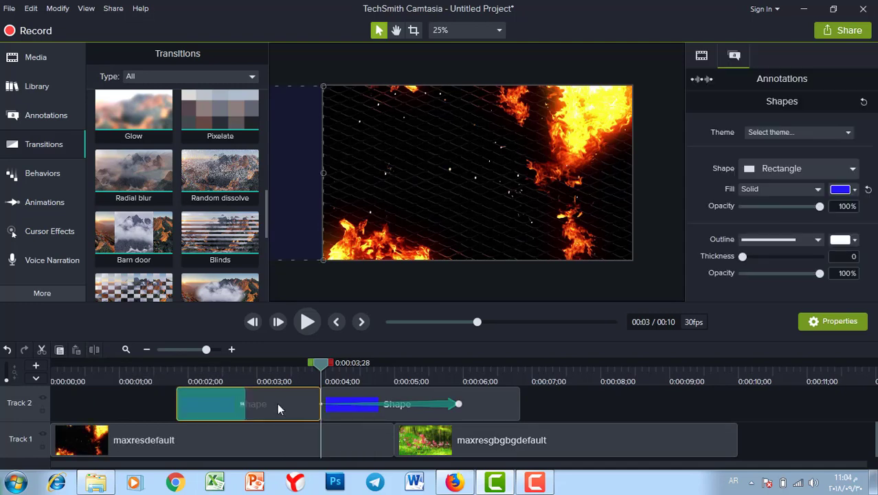
pyautogui.press('Delete')
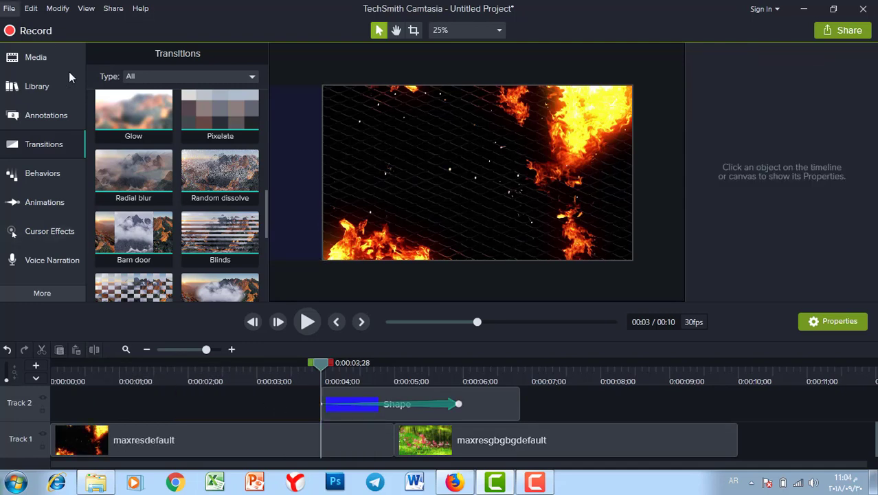
# Apply the Blinds transition to the start of the remaining rectangle clip and play back the result.
pyautogui.moveTo(206, 231); pyautogui.dragTo(333, 405)
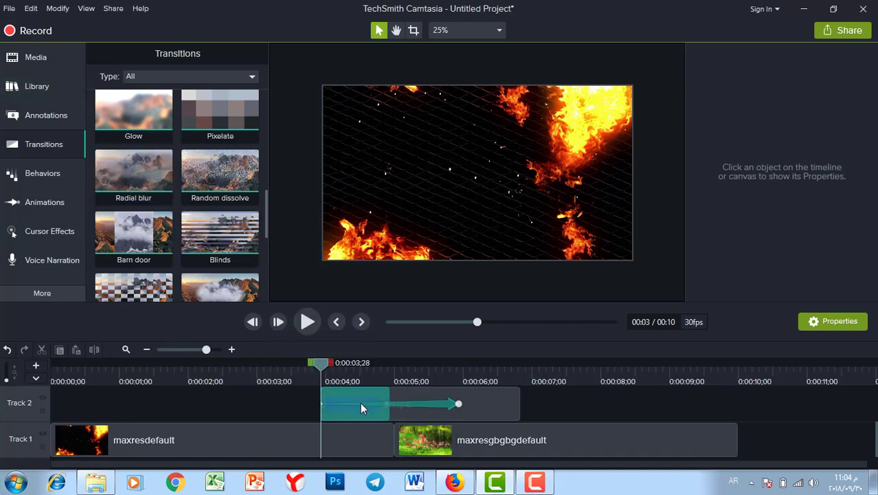
pyautogui.press('space')
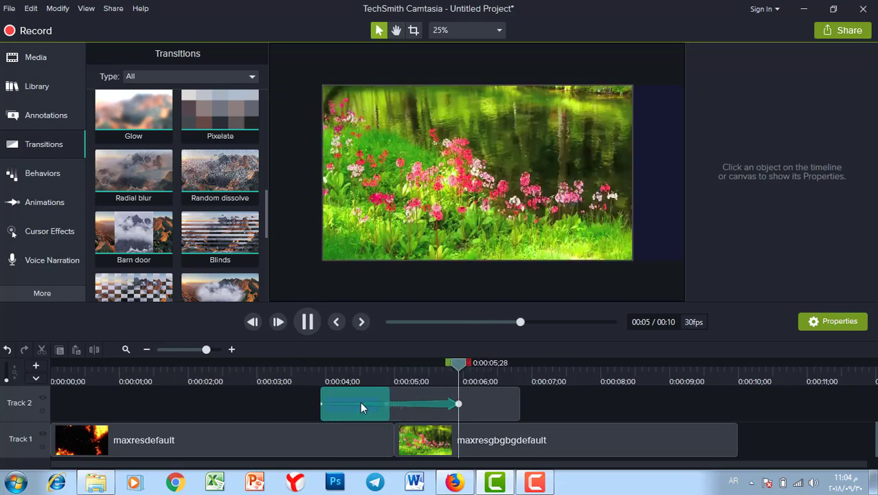
pyautogui.press('space')
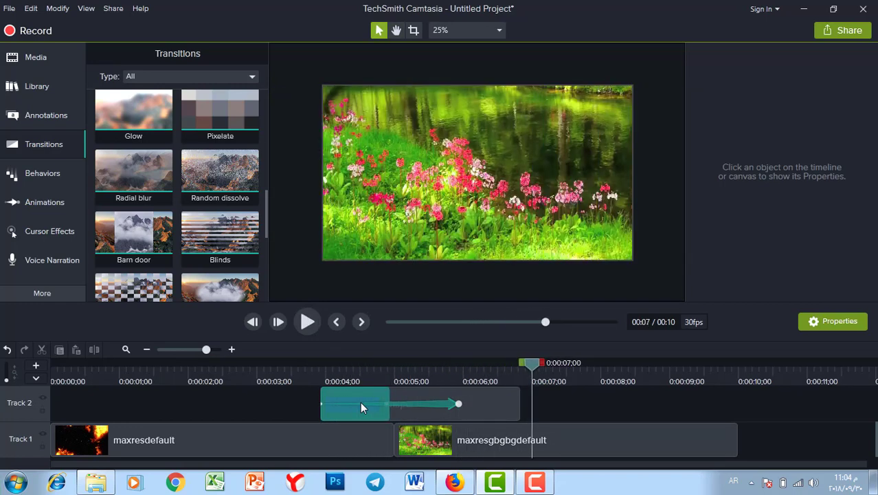
# Lengthen the Blinds transition on the rectangle clip to about 1.5 seconds and preview it from 0:00:03;27.
pyautogui.moveTo(533, 363); pyautogui.dragTo(319, 363)
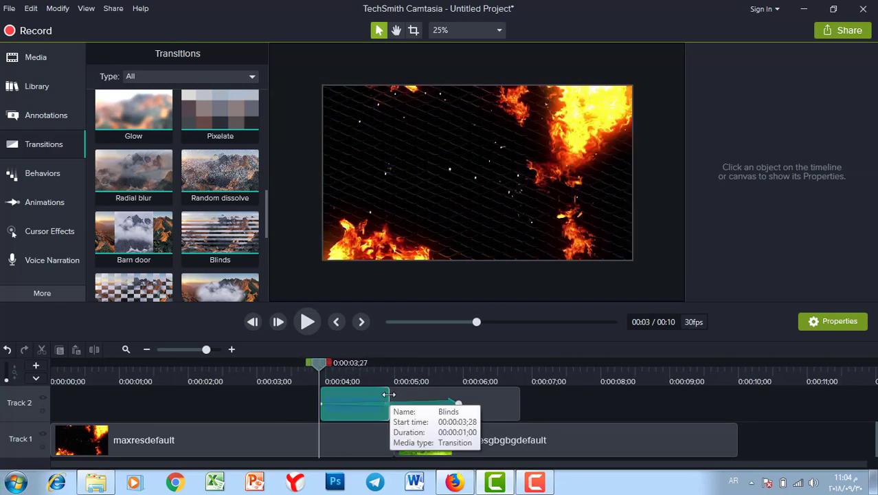
pyautogui.moveTo(389, 394); pyautogui.dragTo(422, 395)
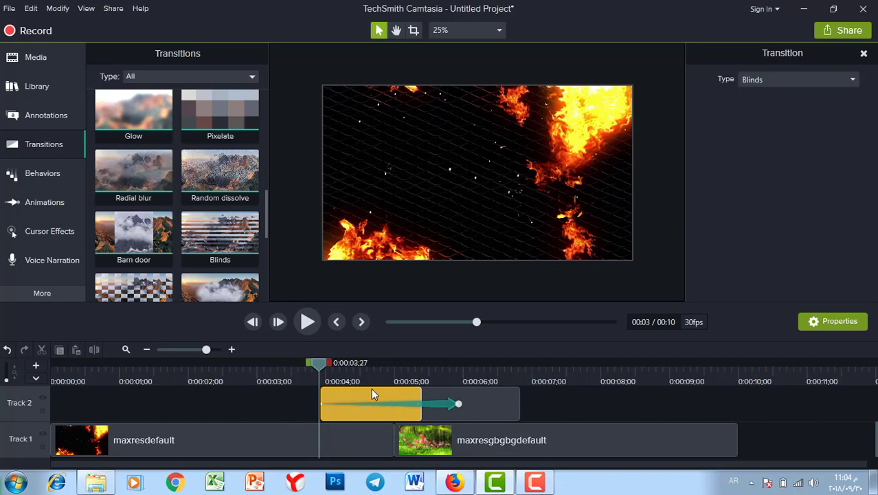
pyautogui.click(308, 322)
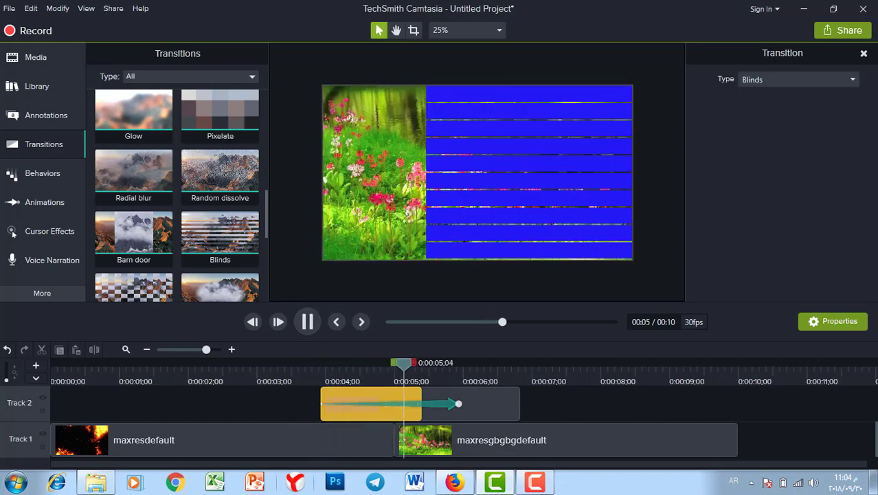
pyautogui.click(503, 364)
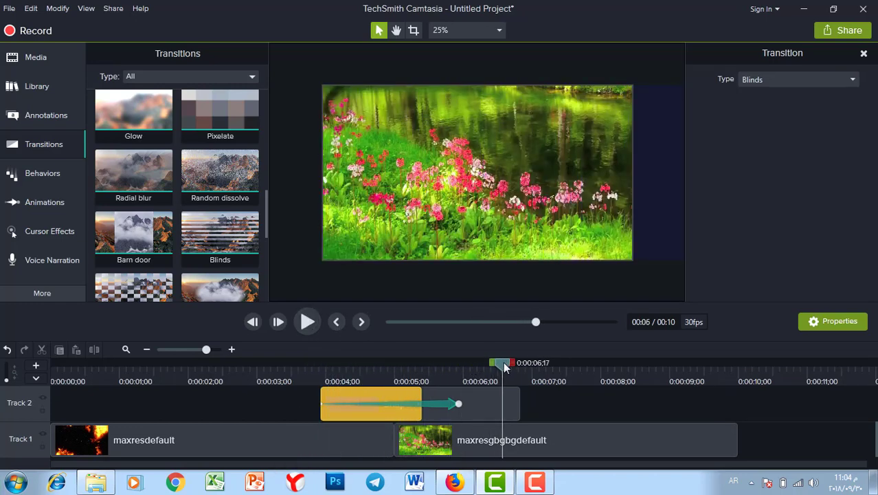
# Replay the Blinds transition on the rectangle clip from about 0:00:04;00.
pyautogui.moveTo(504, 364); pyautogui.dragTo(329, 363)
pyautogui.press('space')
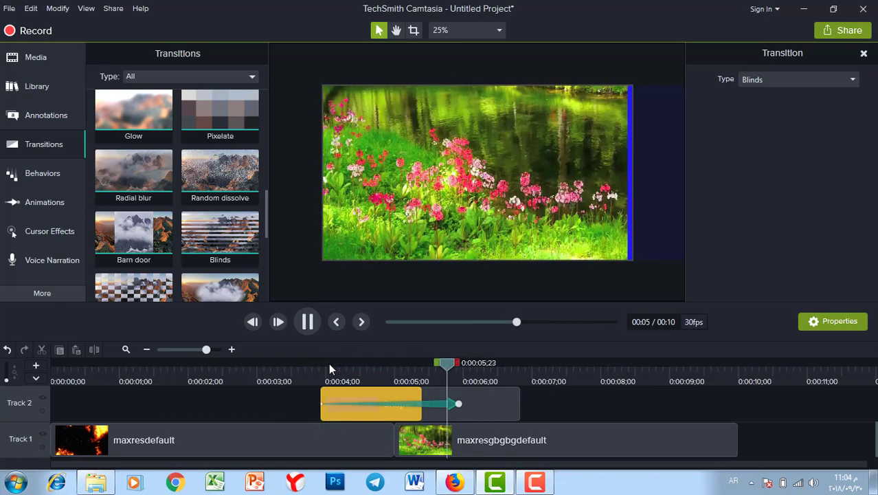
pyautogui.press('space')
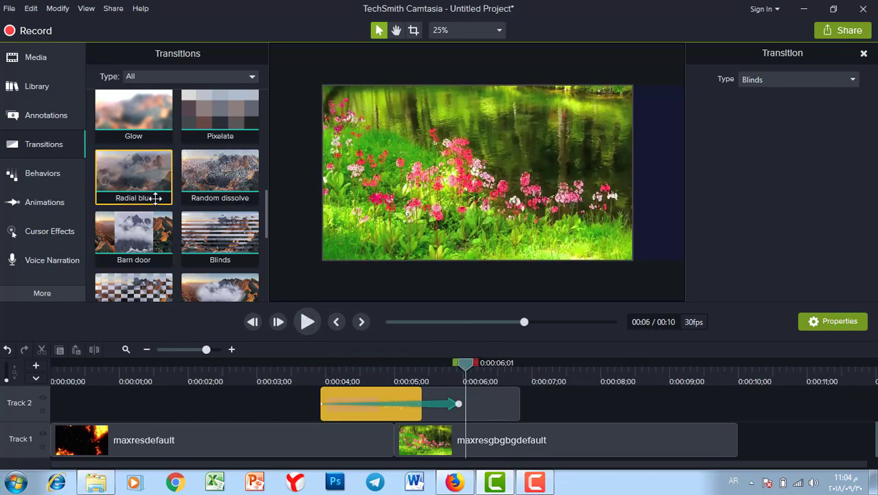
# Try the checkerboard-pattern transition on the blue rectangle's clip and play it back from just before the clip starts.
pyautogui.click(378, 398)
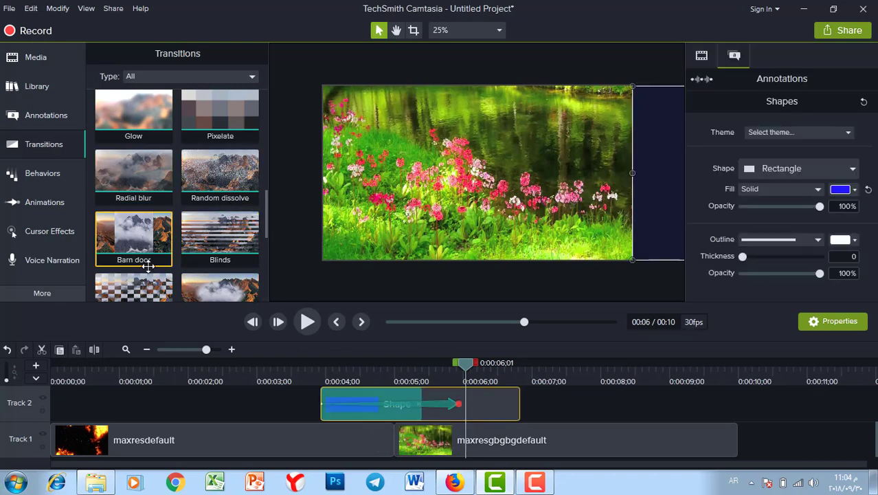
pyautogui.moveTo(148, 265); pyautogui.dragTo(362, 404)
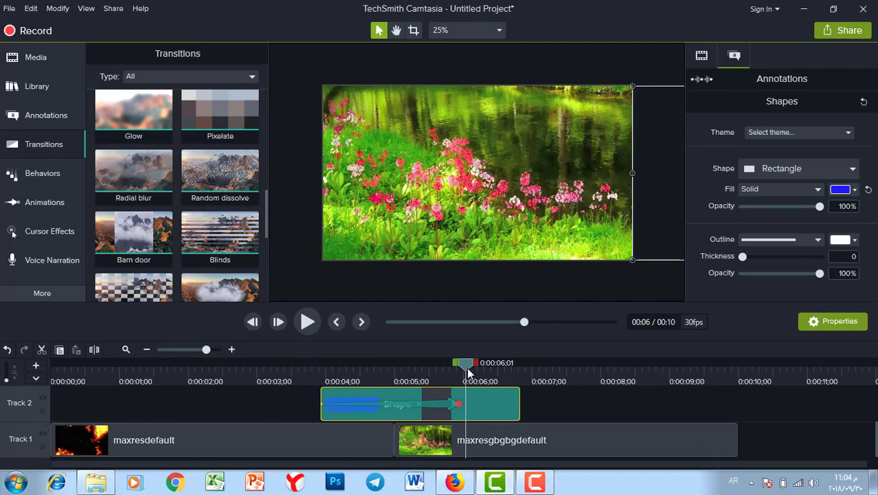
pyautogui.moveTo(464, 364); pyautogui.dragTo(315, 367)
pyautogui.press('space')
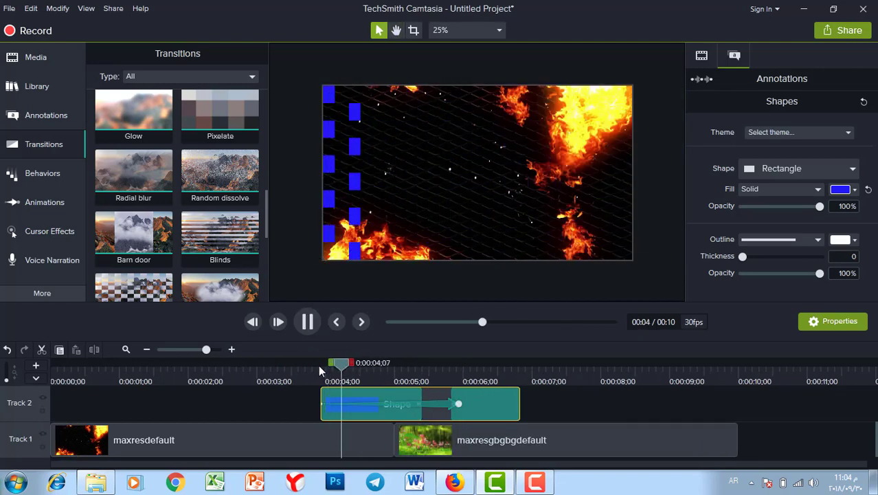
pyautogui.press('space')
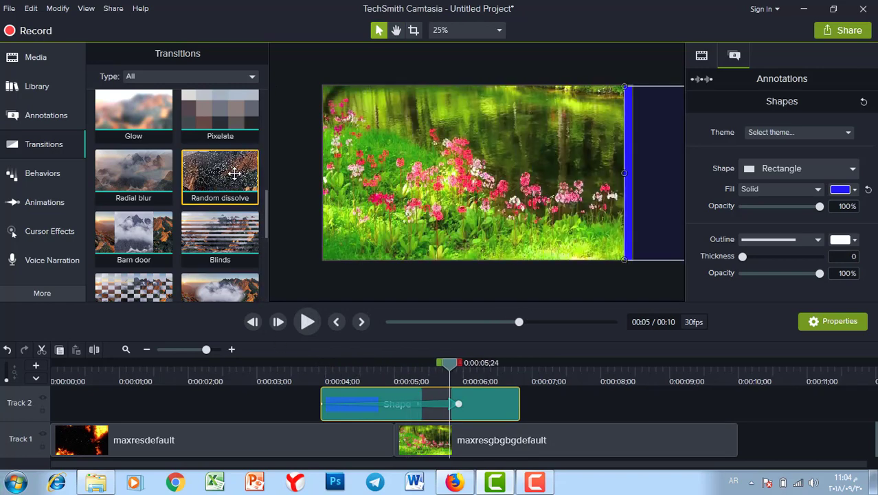
# Try the Random dissolve transition on the rectangle clip and preview it from just before the clip's start.
pyautogui.moveTo(234, 173); pyautogui.dragTo(391, 397)
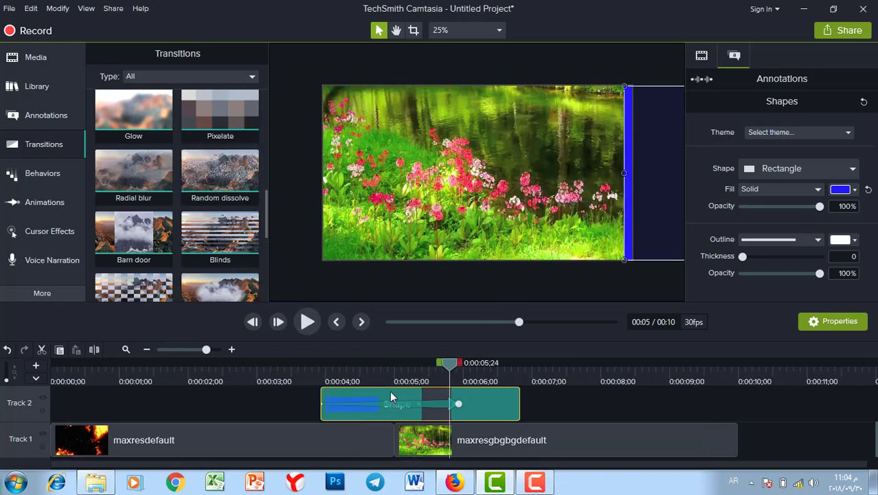
pyautogui.moveTo(450, 366); pyautogui.dragTo(305, 364)
pyautogui.press('space')
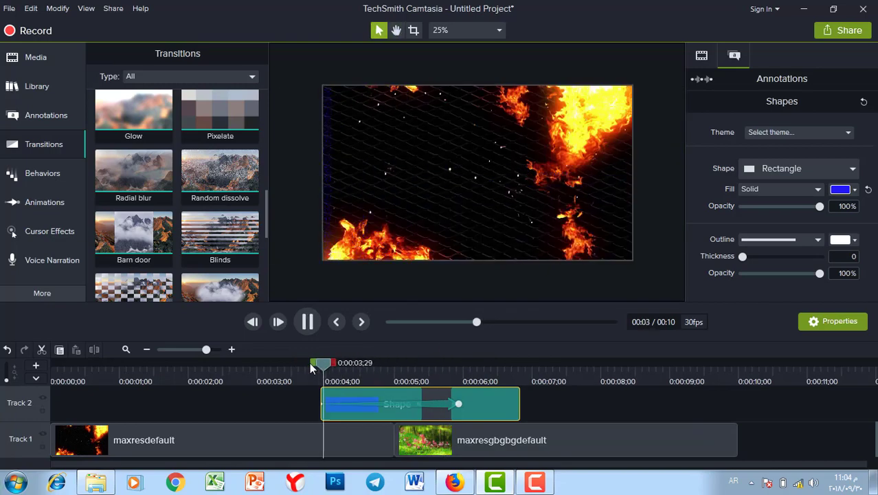
pyautogui.press('space')
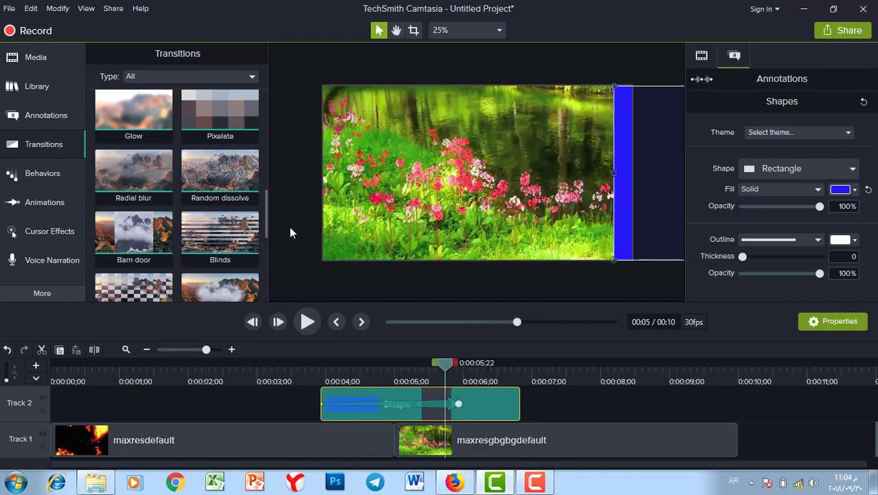
# Try the Pixelate transition on the rectangle clip and play the sweep from about 0:00:03;26.
pyautogui.moveTo(226, 117); pyautogui.dragTo(337, 406)
pyautogui.click(304, 364)
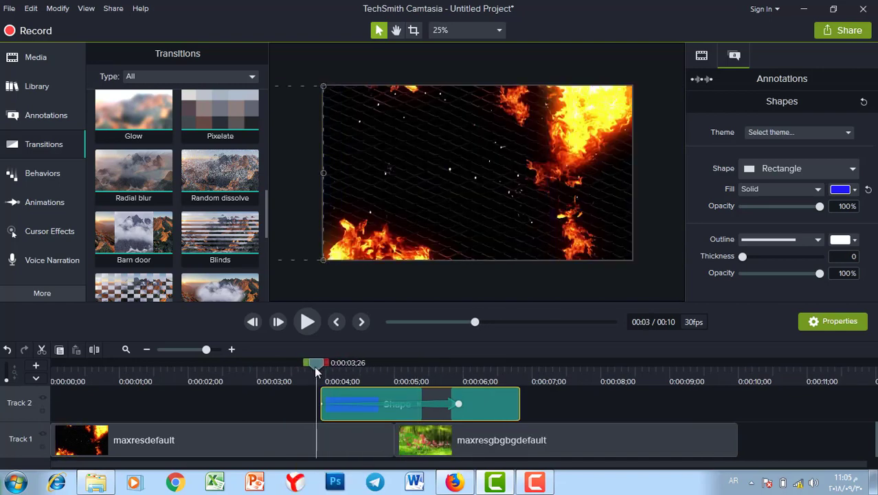
pyautogui.click(314, 366)
pyautogui.press('space')
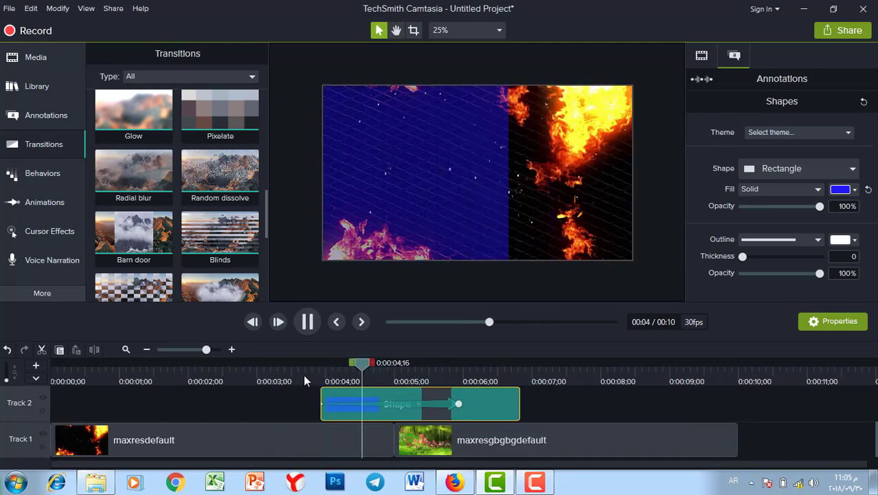
pyautogui.press('space')
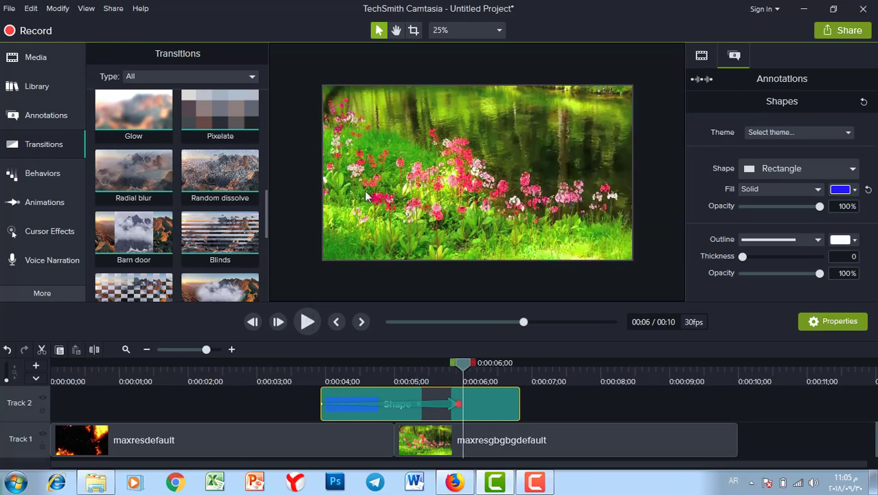
# Apply the Random bars transition to the blue rectangle's clip and preview it from 0:00:03;24.
pyautogui.scroll(-1, 263, 207)
pyautogui.moveTo(264, 207); pyautogui.dragTo(255, 261)
pyautogui.moveTo(134, 216); pyautogui.dragTo(332, 405)
pyautogui.moveTo(470, 365); pyautogui.dragTo(316, 378)
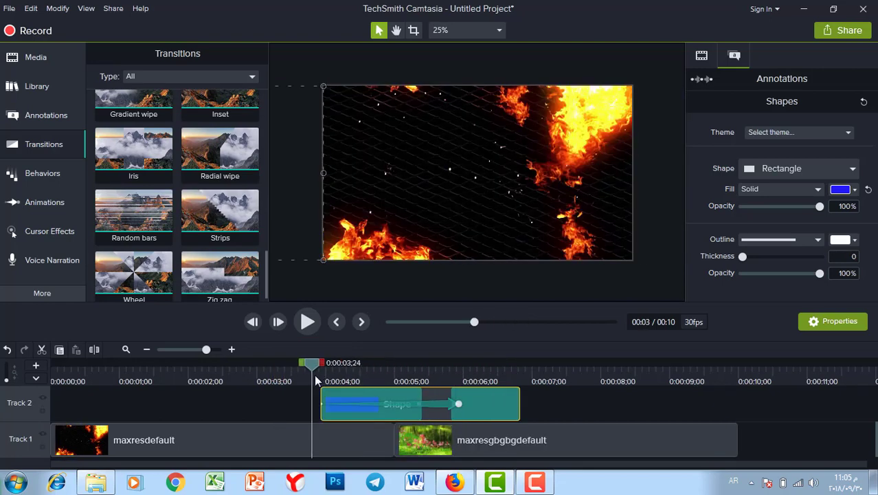
pyautogui.press('space')
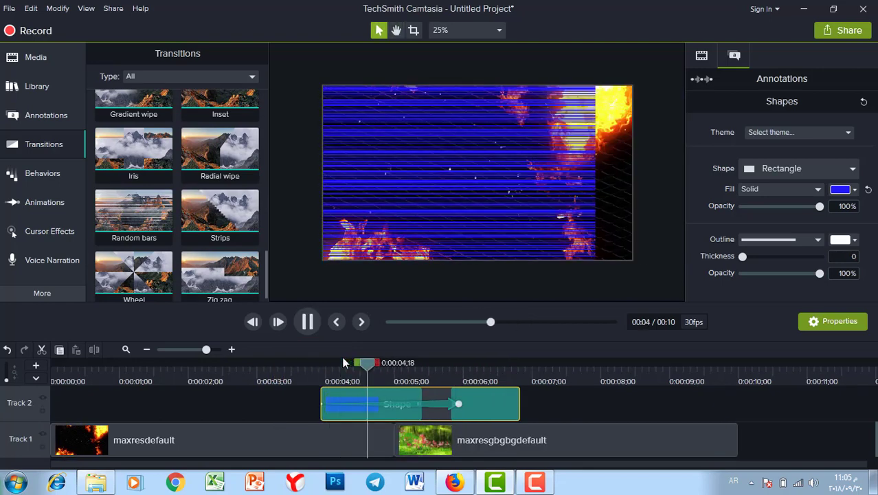
pyautogui.press('space')
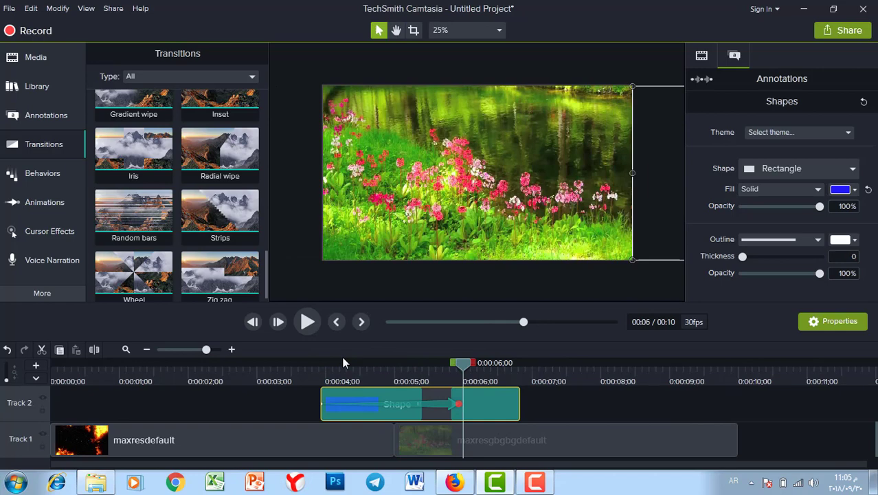